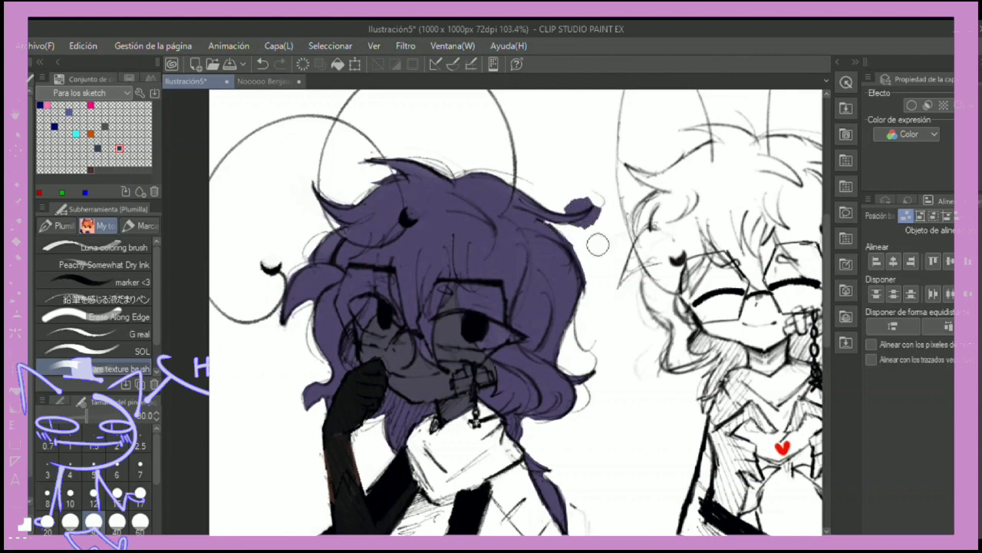
# - Reduce the square texture brush to size 17 for colouring the scarf of the character with the raised black glove
pyautogui.press('h')
pyautogui.press('h')
pyautogui.moveTo(698, 202); pyautogui.dragTo(732, 125)
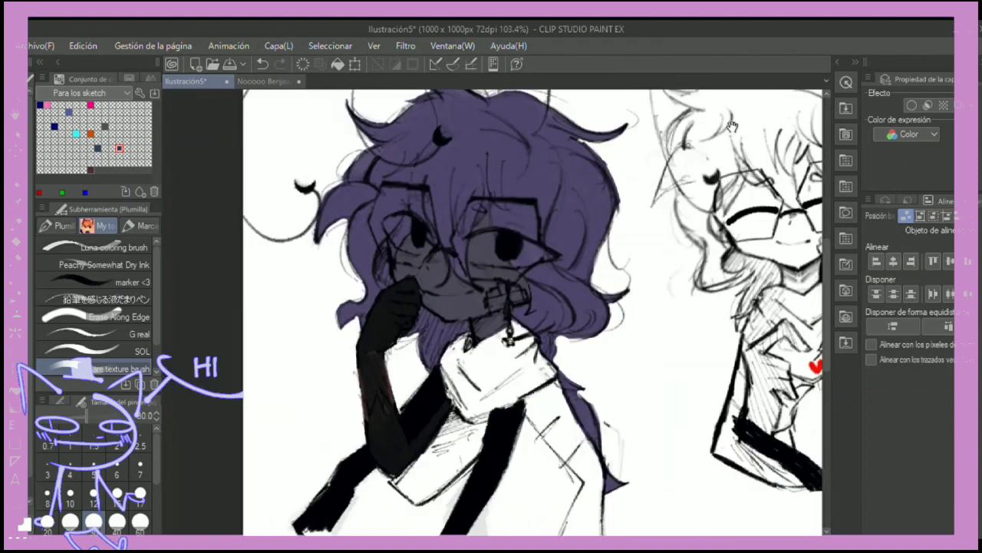
pyautogui.scroll(-3, 273, 379)
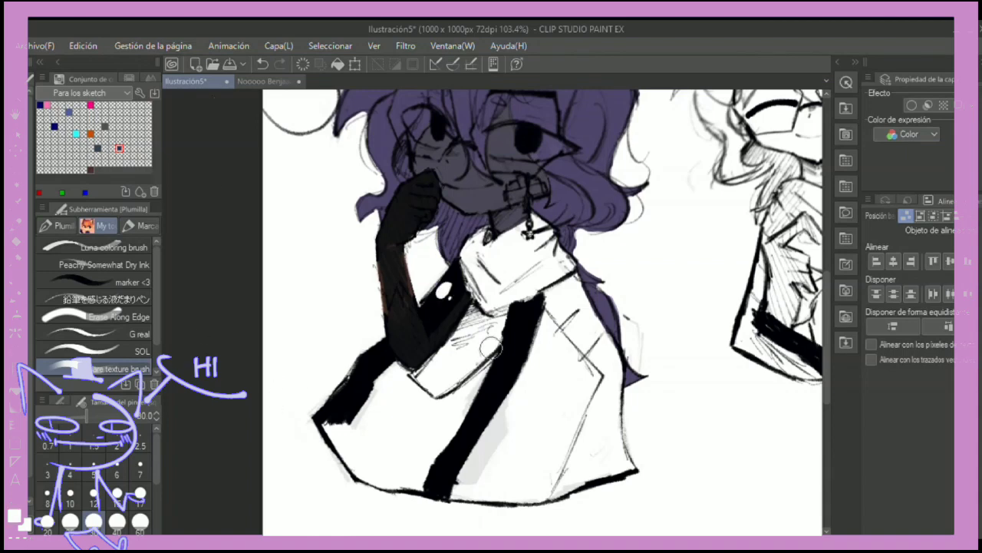
pyautogui.press('[')
pyautogui.press('[')
pyautogui.press('[')
pyautogui.press('[')
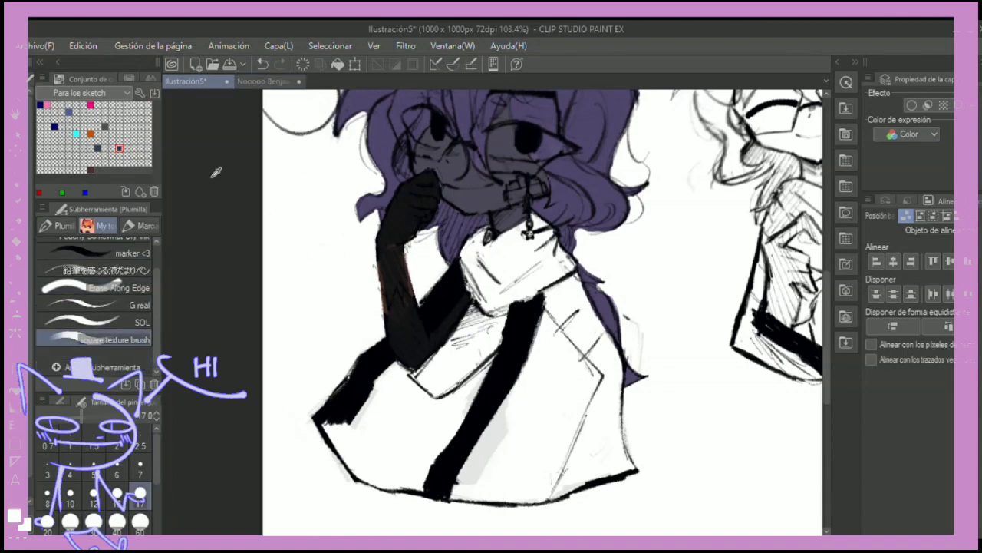
# - Change the canvas background to light grey and paint the gloved character's scarf green with the square texture brush
pyautogui.click(58, 225)
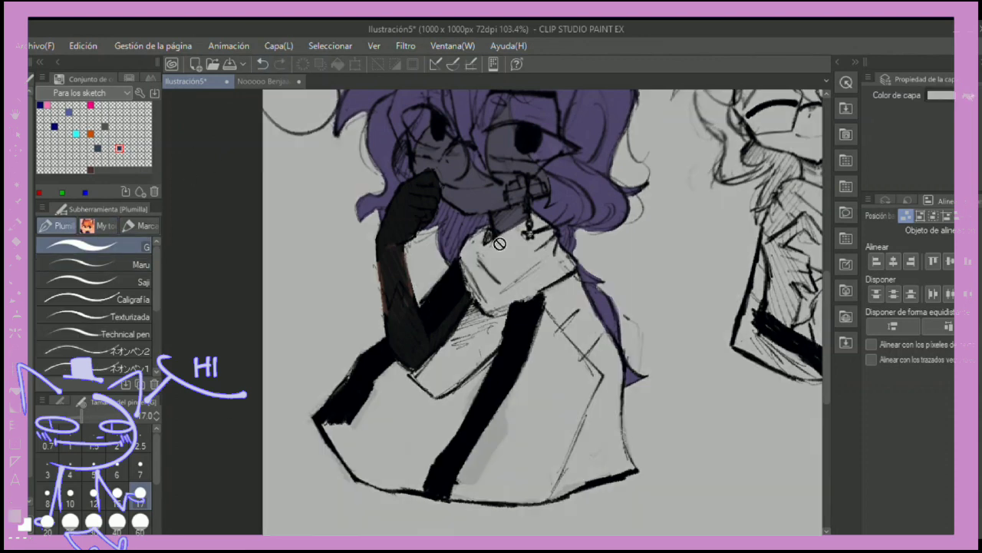
pyautogui.hotkey('alt', ']')
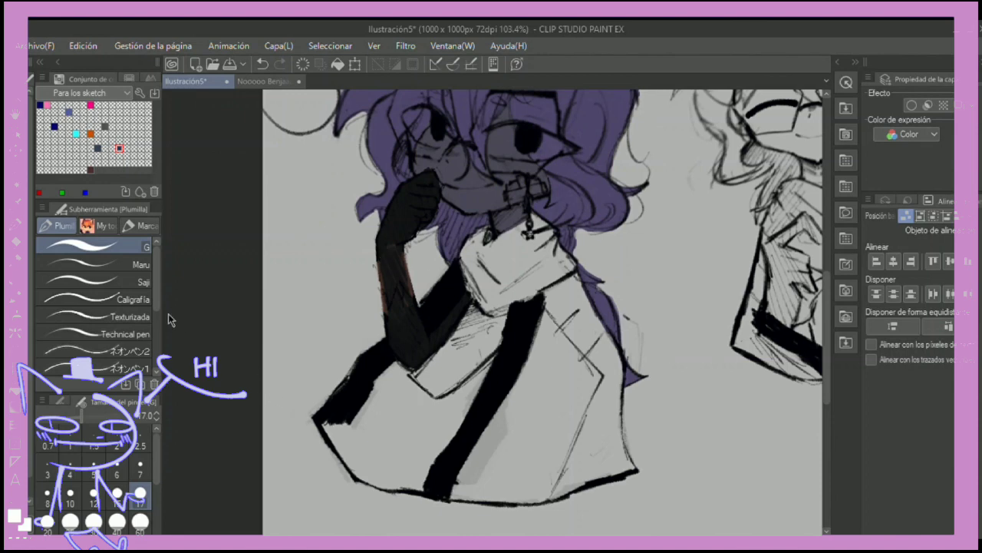
pyautogui.press('c')
pyautogui.press('b')
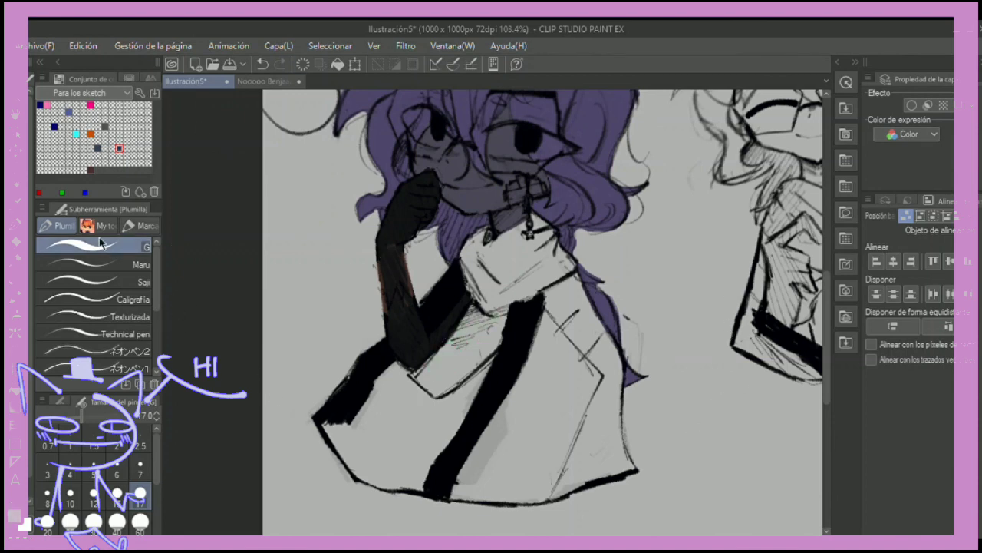
pyautogui.moveTo(491, 303)
pyautogui.mouseDown()
pyautogui.moveTo(422, 380)
pyautogui.moveTo(495, 307)
pyautogui.moveTo(472, 245)
pyautogui.moveTo(530, 265)
pyautogui.moveTo(561, 253)
pyautogui.mouseUp()
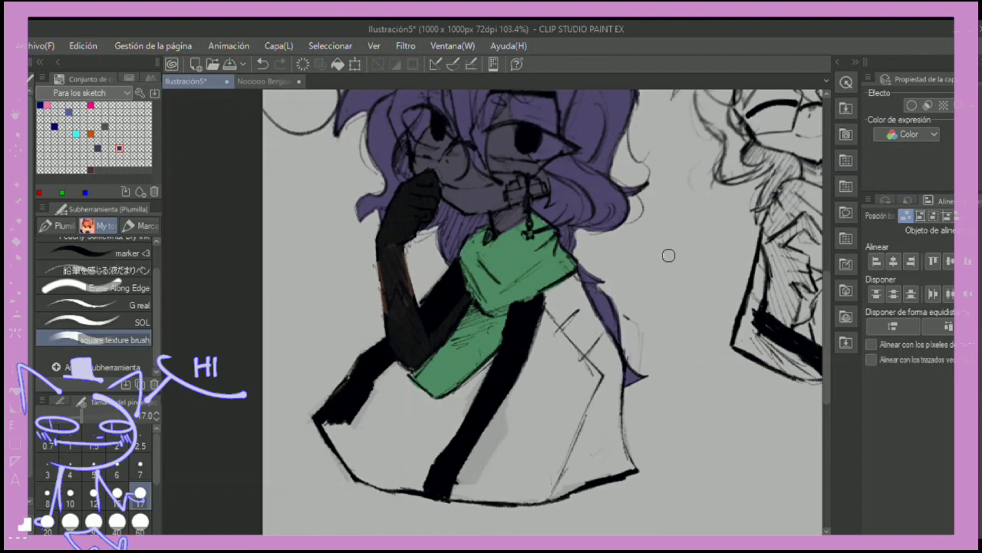
# - Paint the large coat panel between the black stripe and the long hair blue
pyautogui.moveTo(548, 382)
pyautogui.mouseDown()
pyautogui.moveTo(469, 470)
pyautogui.moveTo(522, 490)
pyautogui.mouseUp()
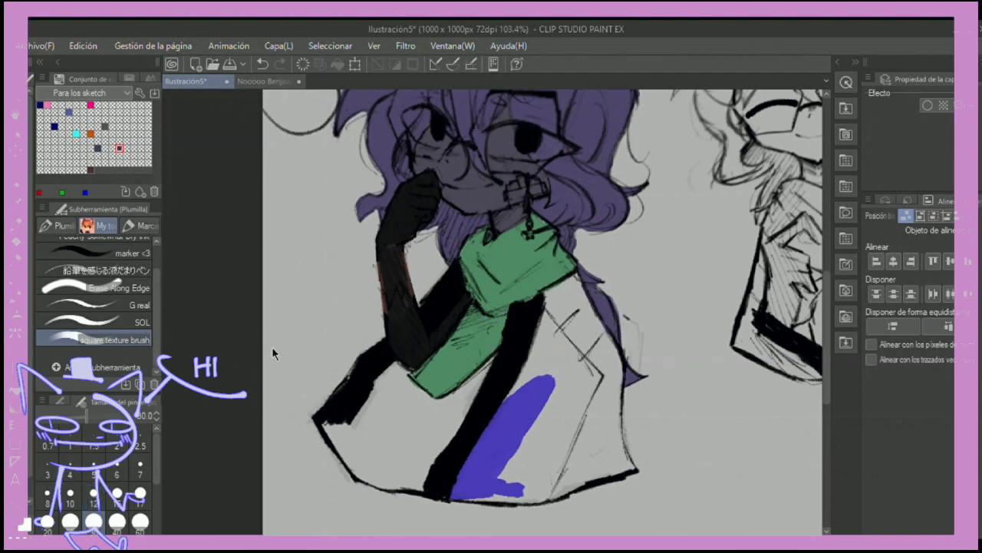
pyautogui.moveTo(553, 338); pyautogui.dragTo(486, 430)
pyautogui.hotkey('ctrl', 'z')
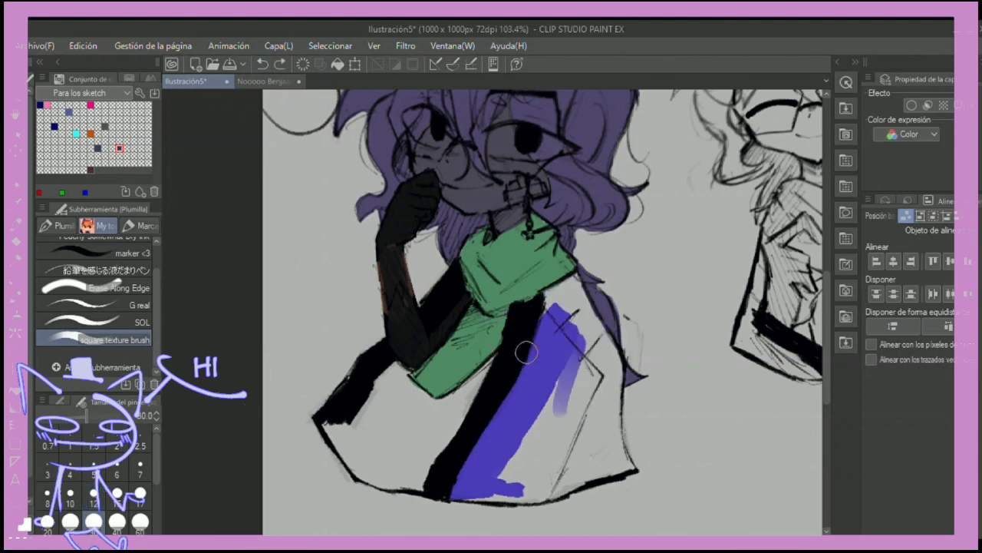
pyautogui.moveTo(526, 351)
pyautogui.mouseDown()
pyautogui.moveTo(576, 370)
pyautogui.moveTo(625, 460)
pyautogui.mouseUp()
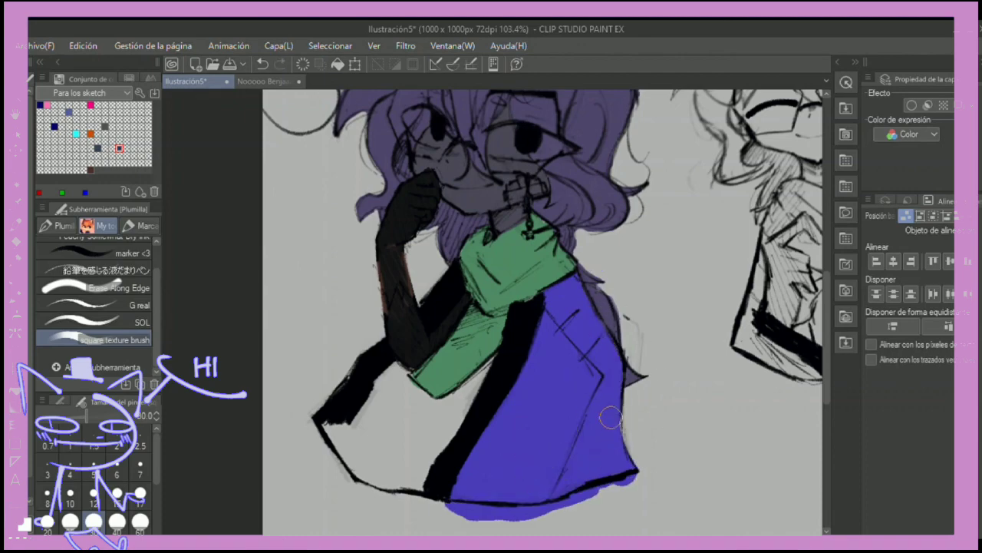
# - Paint the coat section below the black glove blue and clean up the colour spilling past the hem
pyautogui.hotkey('ctrl', 'shift', 'h')
pyautogui.hotkey('ctrl', 'shift', 'h')
pyautogui.hotkey('ctrl', 'shift', 'v')
pyautogui.hotkey('ctrl', 'shift', 'v')
pyautogui.moveTo(351, 358)
pyautogui.mouseDown()
pyautogui.moveTo(490, 303)
pyautogui.moveTo(366, 380)
pyautogui.moveTo(398, 296)
pyautogui.moveTo(399, 318)
pyautogui.moveTo(416, 333)
pyautogui.mouseUp()
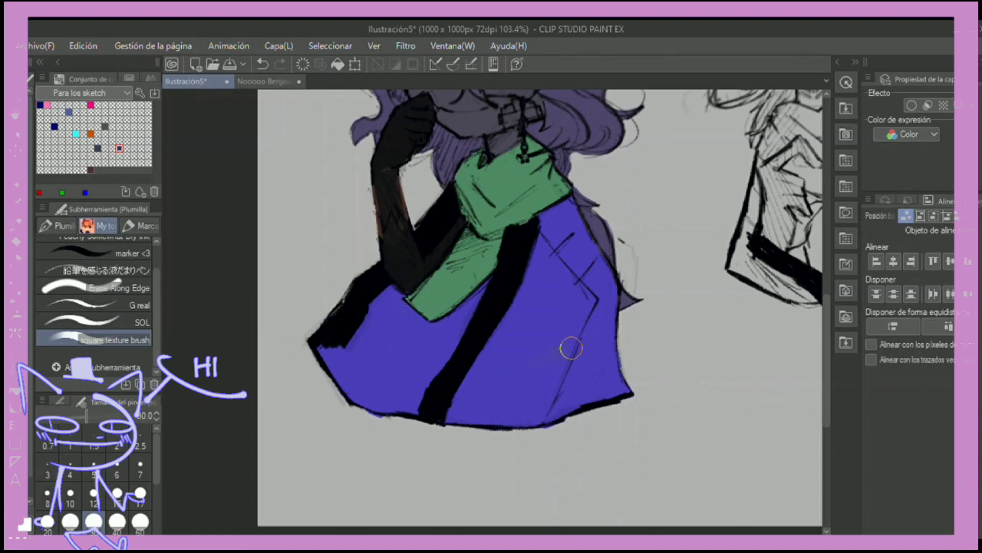
# - Repaint the blue coat and the green scarf in slightly darker, more muted shades
pyautogui.moveTo(610, 340); pyautogui.dragTo(491, 424)
pyautogui.hotkey('ctrl', 'z')
pyautogui.scroll(-2, 374, 368)
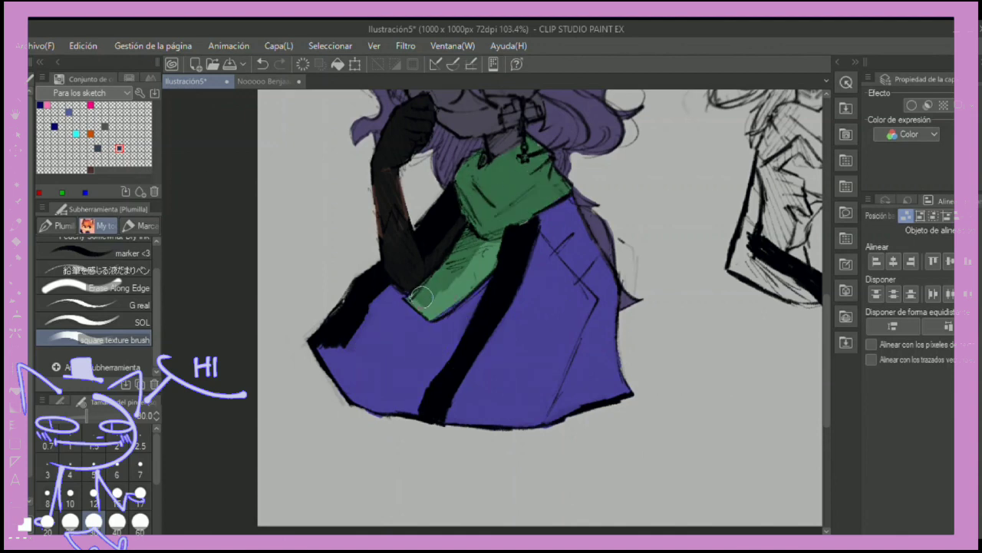
pyautogui.scroll(-1, 725, 135)
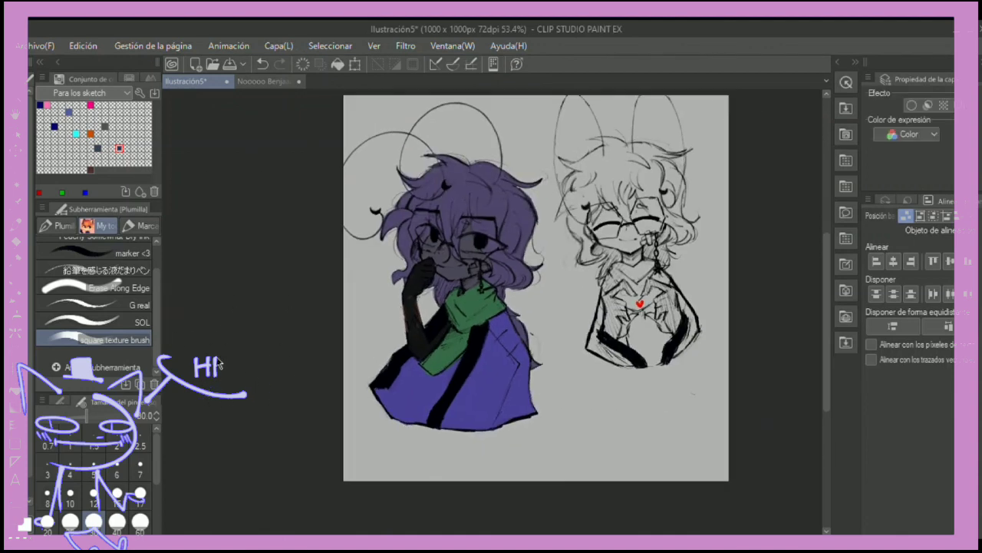
# - Paint the smiling character's face and neck dark grey, covering the area inside the glasses
pyautogui.scroll(5, 450, 253)
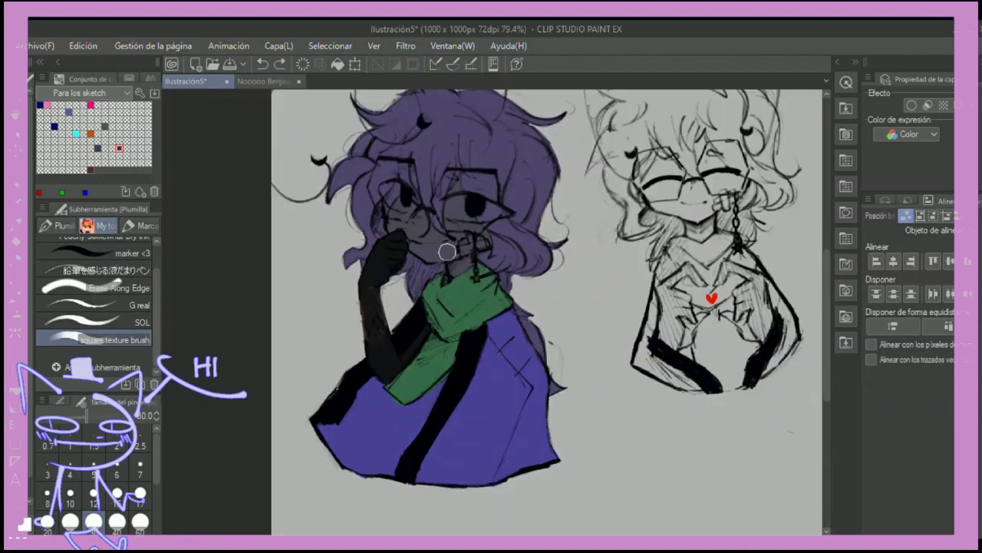
pyautogui.moveTo(460, 254)
pyautogui.mouseDown()
pyautogui.moveTo(592, 268)
pyautogui.moveTo(476, 261)
pyautogui.mouseUp()
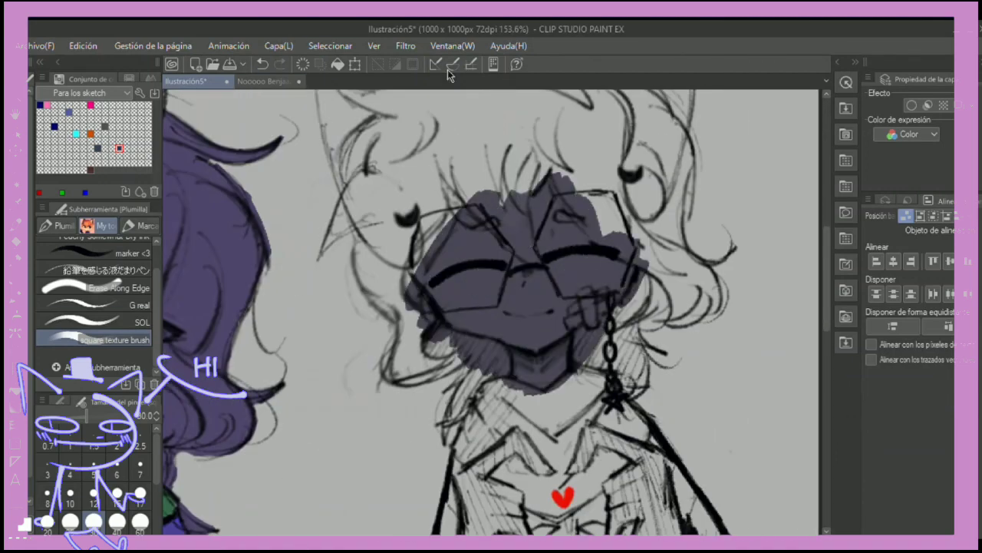
pyautogui.moveTo(526, 174)
pyautogui.mouseDown()
pyautogui.moveTo(497, 180)
pyautogui.moveTo(514, 204)
pyautogui.moveTo(518, 250)
pyautogui.moveTo(546, 156)
pyautogui.moveTo(513, 199)
pyautogui.moveTo(552, 125)
pyautogui.moveTo(583, 212)
pyautogui.moveTo(419, 241)
pyautogui.moveTo(409, 280)
pyautogui.moveTo(476, 199)
pyautogui.moveTo(398, 197)
pyautogui.moveTo(446, 218)
pyautogui.moveTo(391, 314)
pyautogui.moveTo(470, 348)
pyautogui.moveTo(454, 355)
pyautogui.moveTo(489, 378)
pyautogui.moveTo(498, 352)
pyautogui.moveTo(540, 400)
pyautogui.moveTo(583, 358)
pyautogui.moveTo(615, 284)
pyautogui.mouseUp()
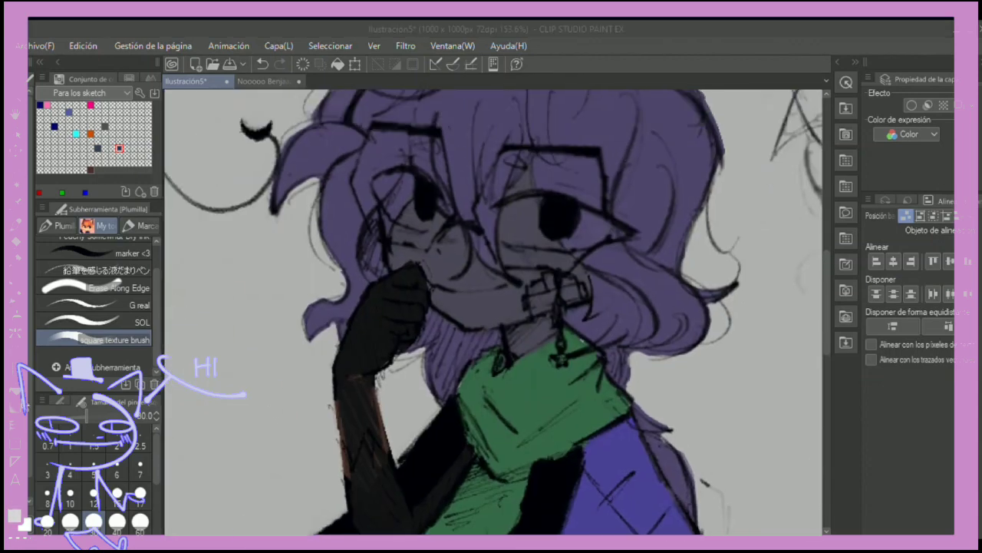
# - Trim the grey colour around the smiling character's face and neck to the line art and hair strands
pyautogui.click(845, 488)
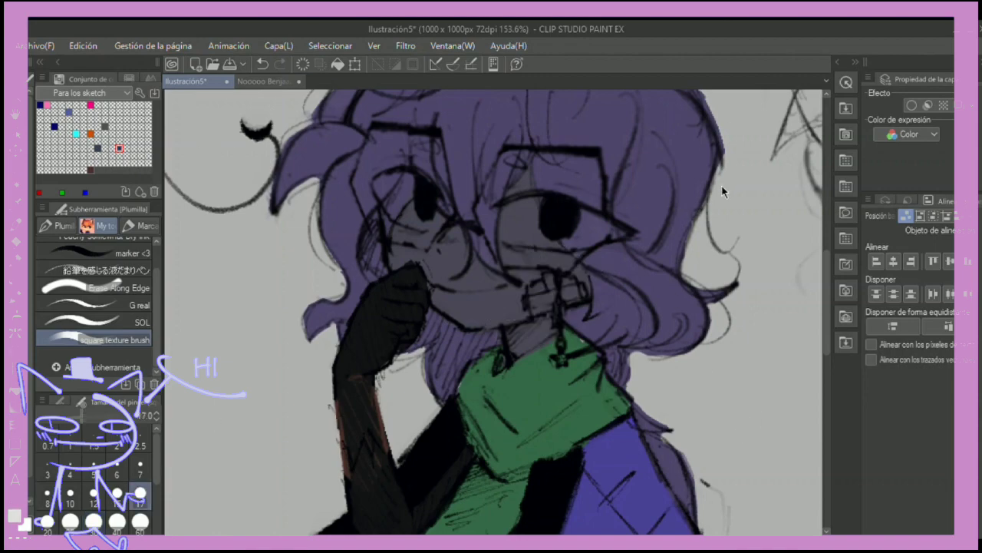
pyautogui.scroll(5, 709, 178)
pyautogui.moveTo(710, 178); pyautogui.dragTo(506, 282)
pyautogui.moveTo(427, 401)
pyautogui.mouseDown()
pyautogui.moveTo(389, 395)
pyautogui.moveTo(434, 342)
pyautogui.moveTo(492, 371)
pyautogui.moveTo(405, 412)
pyautogui.mouseUp()
pyautogui.scroll(-5, 495, 309)
# - Paint the small hand-shaped ornaments beside both characters' mouths white with brush size 7
pyautogui.scroll(-1, 242, 255)
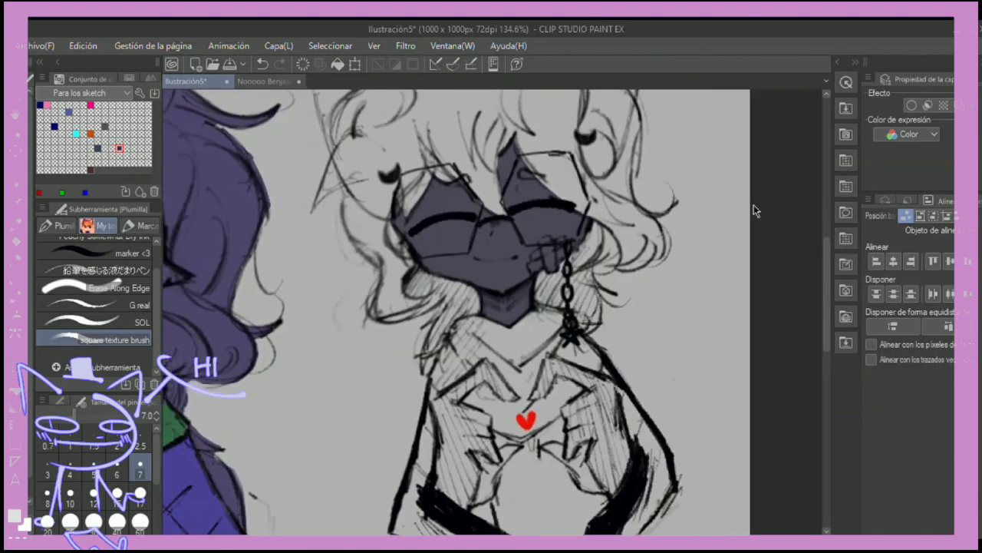
pyautogui.scroll(-5, 714, 176)
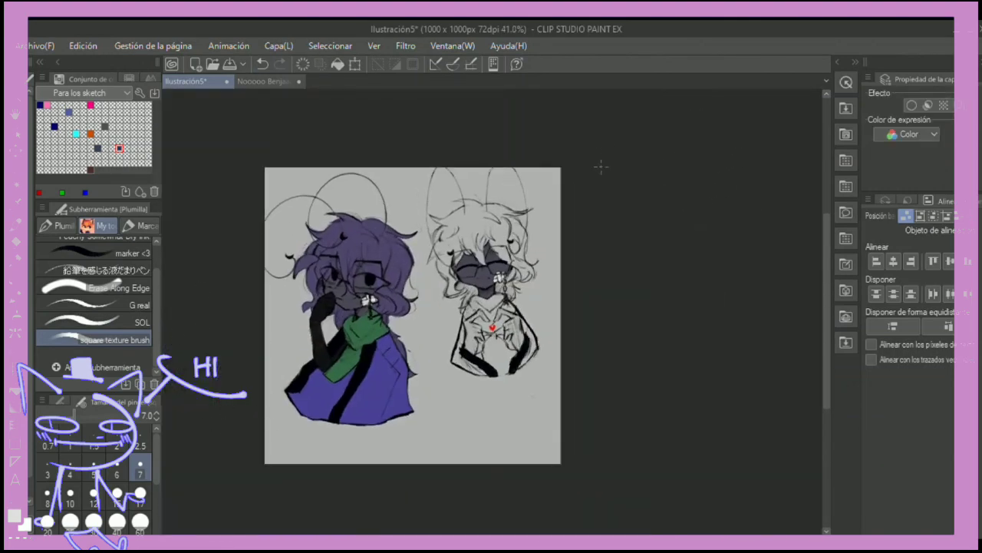
pyautogui.scroll(2, 714, 149)
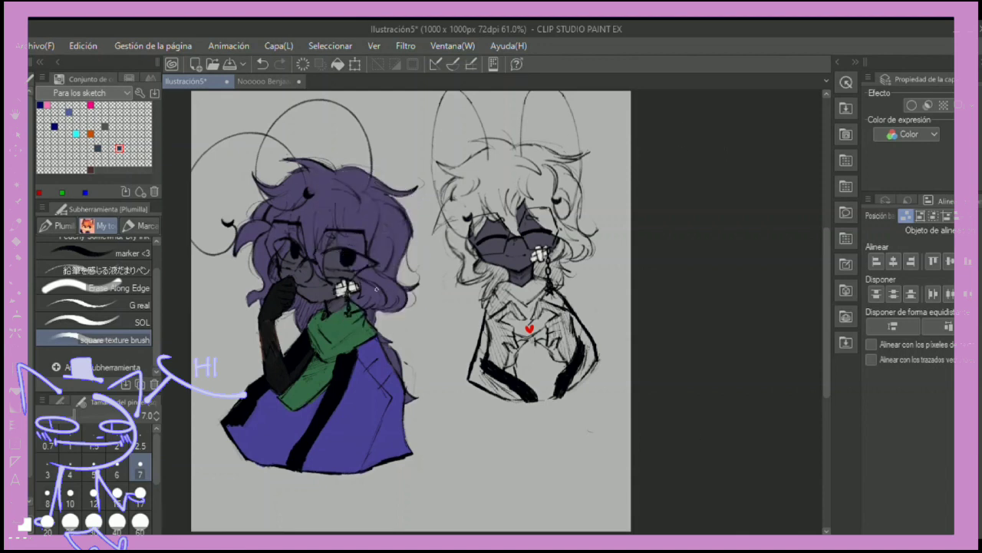
# - Fill the smiling character's hair with purple using a larger brush
pyautogui.click(139, 519)
pyautogui.moveTo(499, 169)
pyautogui.mouseDown()
pyautogui.moveTo(484, 157)
pyautogui.moveTo(538, 261)
pyautogui.moveTo(508, 175)
pyautogui.moveTo(587, 158)
pyautogui.mouseUp()
pyautogui.scroll(2, 728, 125)
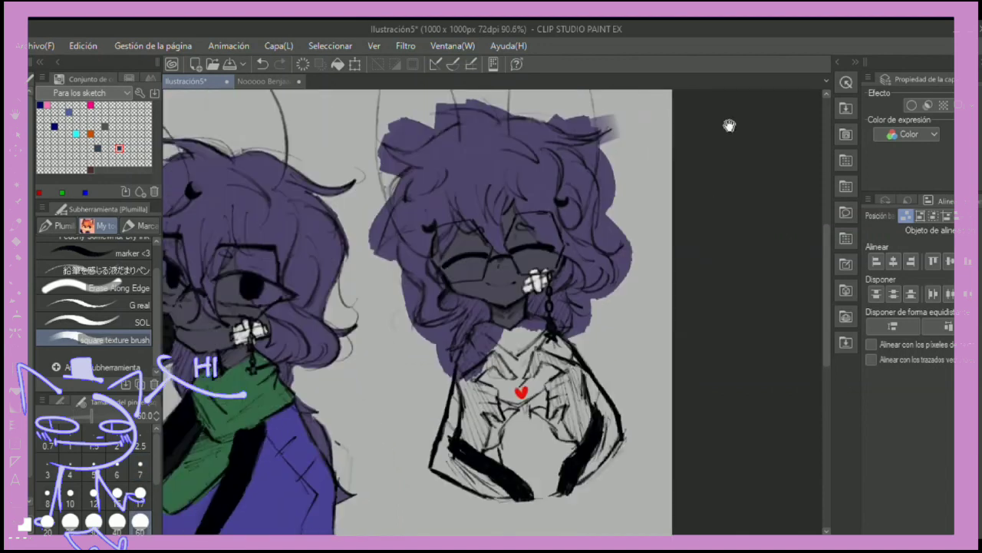
# - Erase the purple overflow along the crown and chain side of the smiling character's hair
pyautogui.moveTo(435, 154)
pyautogui.mouseDown()
pyautogui.moveTo(506, 145)
pyautogui.moveTo(411, 166)
pyautogui.moveTo(409, 175)
pyautogui.moveTo(430, 147)
pyautogui.moveTo(430, 169)
pyautogui.moveTo(453, 157)
pyautogui.mouseUp()
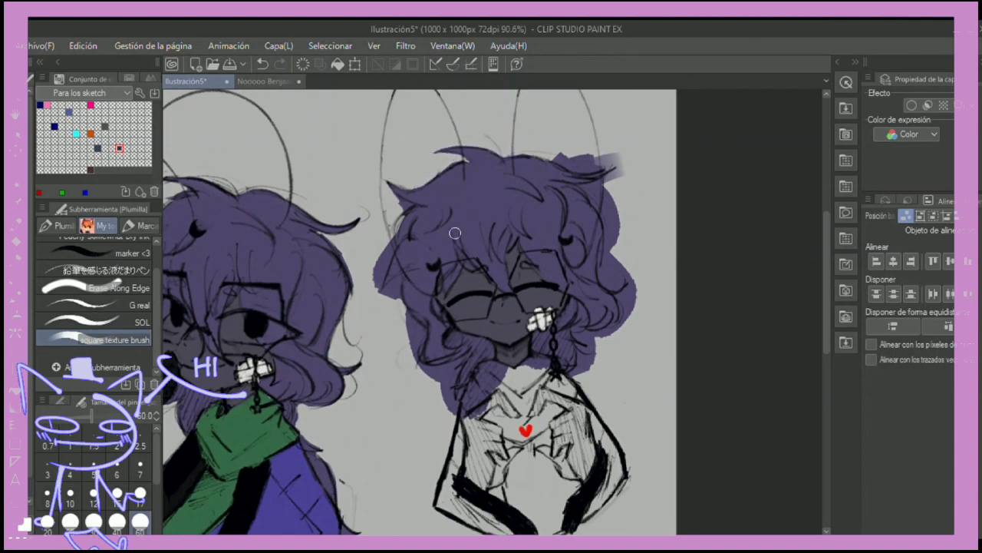
pyautogui.hotkey('ctrl', 'z')
pyautogui.hotkey('ctrl', 'z')
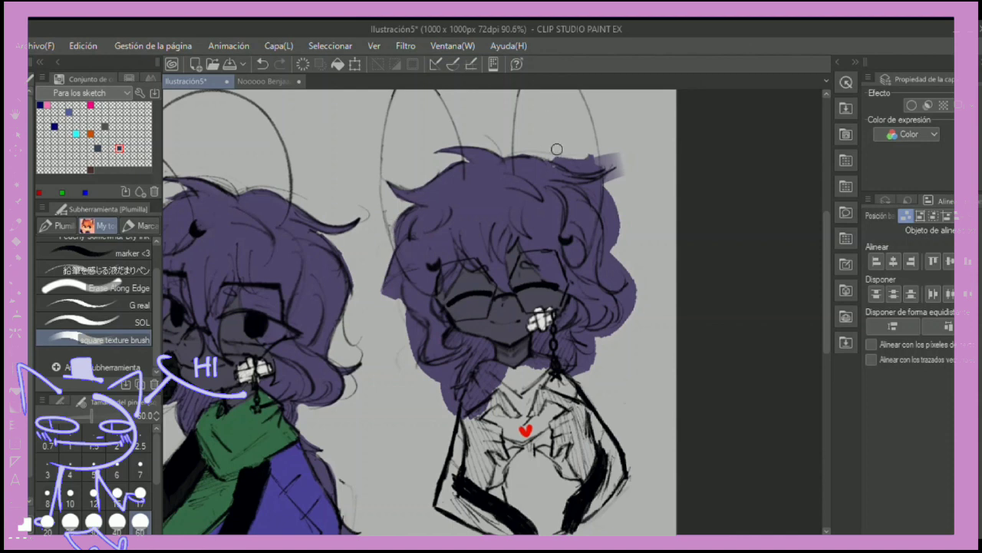
pyautogui.moveTo(555, 159)
pyautogui.mouseDown()
pyautogui.moveTo(589, 152)
pyautogui.moveTo(625, 232)
pyautogui.moveTo(580, 186)
pyautogui.moveTo(609, 145)
pyautogui.moveTo(612, 286)
pyautogui.moveTo(623, 288)
pyautogui.moveTo(579, 382)
pyautogui.moveTo(567, 286)
pyautogui.moveTo(587, 342)
pyautogui.moveTo(623, 330)
pyautogui.mouseUp()
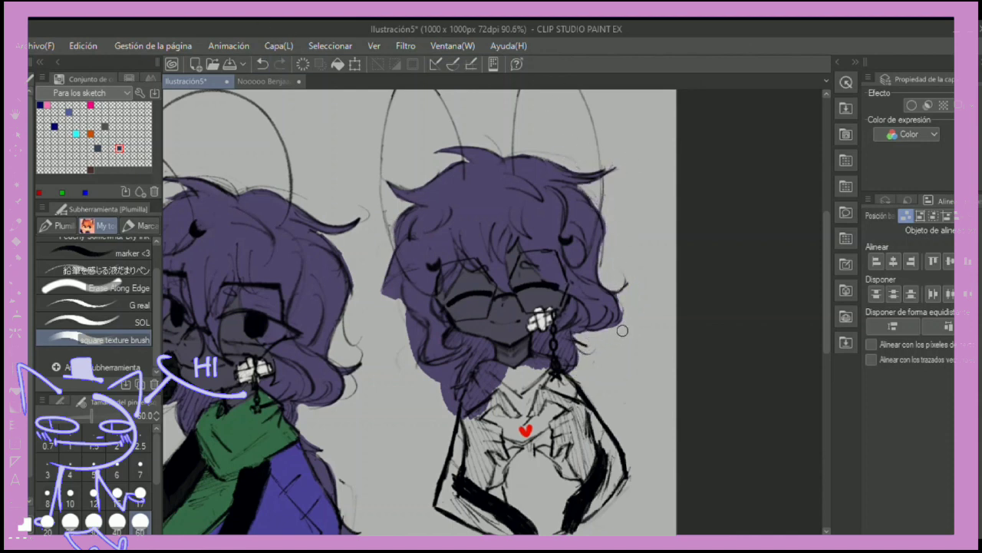
# - Erase the purple overflow along the smiling character's hair on the side facing the other character
pyautogui.scroll(5, 698, 162)
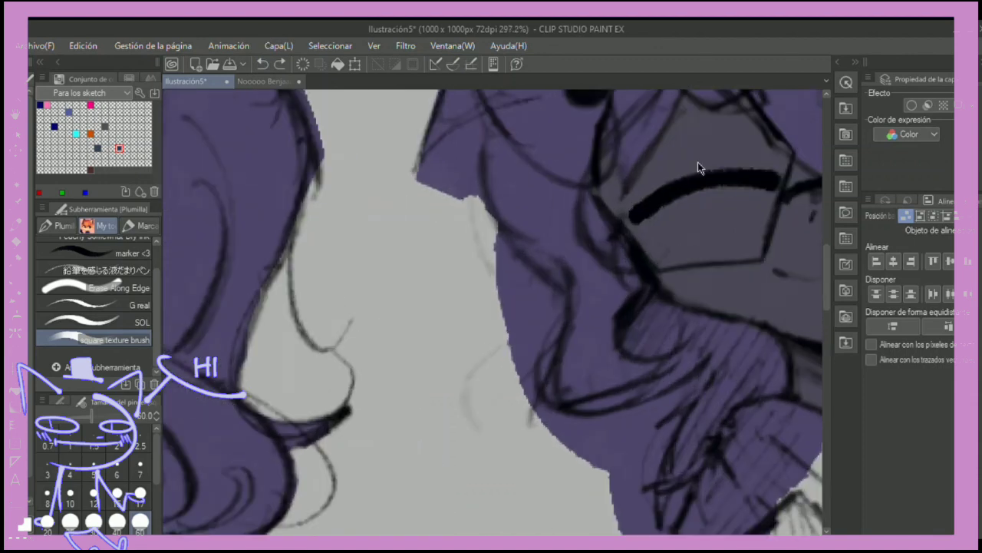
pyautogui.moveTo(697, 162); pyautogui.dragTo(671, 243)
pyautogui.scroll(-5, 427, 206)
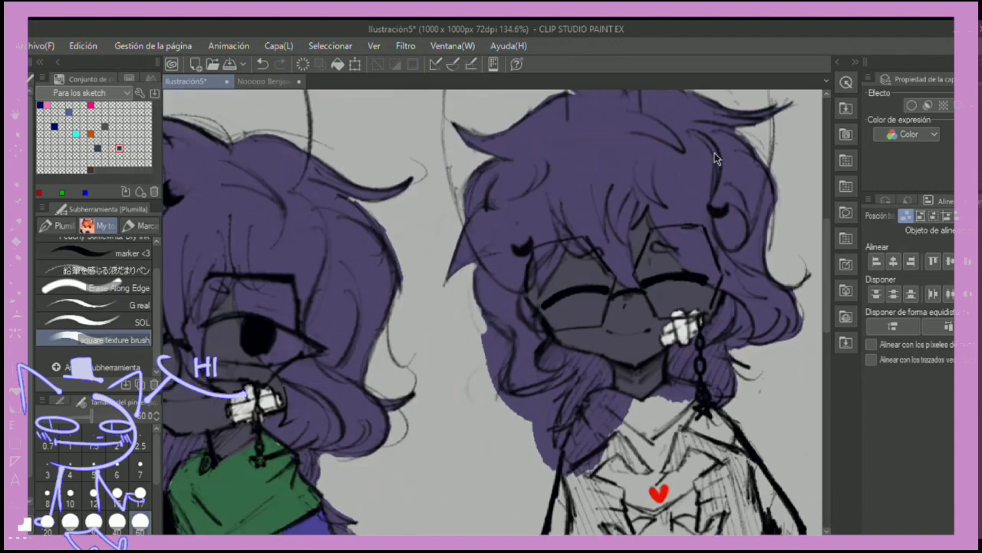
pyautogui.scroll(2, 752, 133)
pyautogui.moveTo(752, 133); pyautogui.dragTo(740, 121)
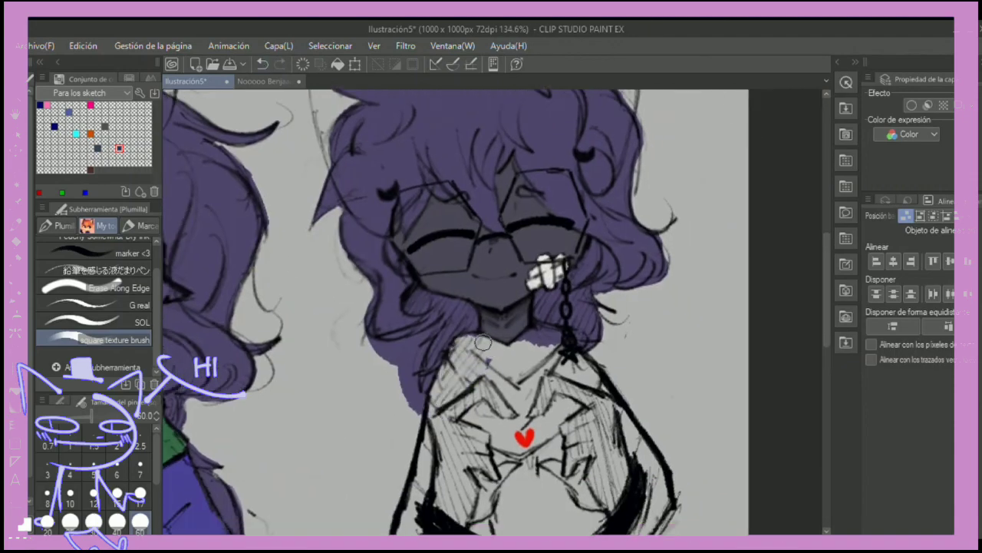
# - Clean the purple off the smiling character's collar and around the lowest hair strands
pyautogui.moveTo(399, 359); pyautogui.dragTo(412, 343)
pyautogui.hotkey('ctrl', 'z')
pyautogui.hotkey('ctrl', 'z')
pyautogui.hotkey('ctrl', 'z')
pyautogui.hotkey('ctrl', 'z')
pyautogui.hotkey('ctrl', 'z')
pyautogui.hotkey('ctrl', 'z')
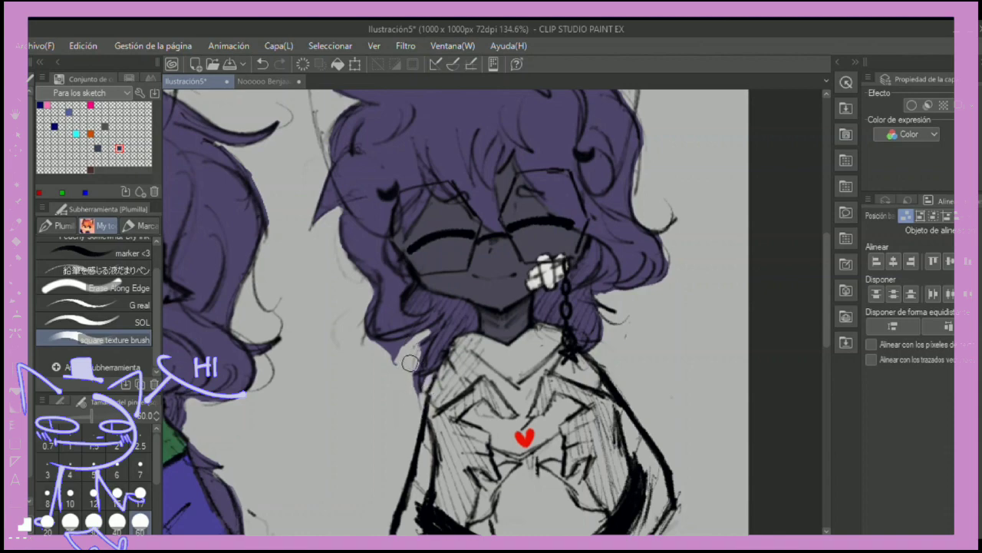
# - Paint the smiling character's forearm nearest the other figure in the glove's near-black colour with brush size 17
pyautogui.scroll(-3, 708, 196)
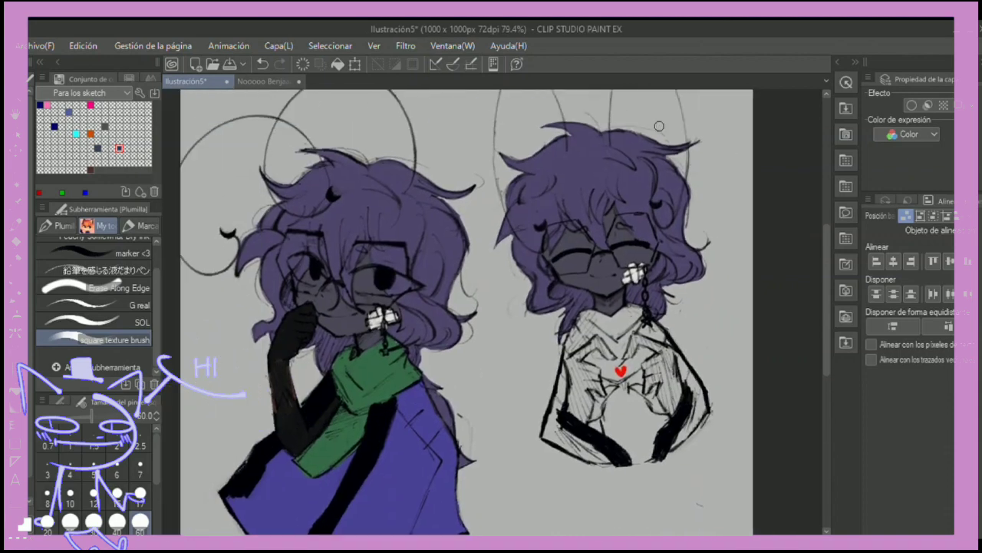
pyautogui.moveTo(307, 406)
pyautogui.mouseDown()
pyautogui.moveTo(212, 390)
pyautogui.moveTo(318, 350)
pyautogui.moveTo(270, 385)
pyautogui.moveTo(558, 409)
pyautogui.mouseUp()
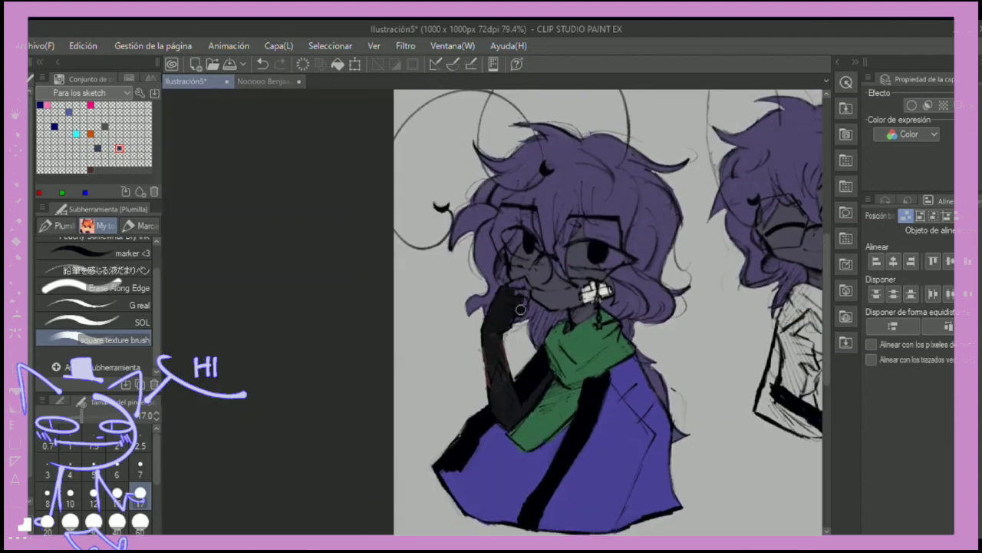
pyautogui.scroll(3, 224, 392)
pyautogui.moveTo(440, 361)
pyautogui.mouseDown()
pyautogui.moveTo(445, 386)
pyautogui.moveTo(465, 398)
pyautogui.moveTo(479, 387)
pyautogui.moveTo(440, 338)
pyautogui.mouseUp()
pyautogui.scroll(-1, 440, 338)
# - Sketch the missing inner arm line below the red heart and paint the other forearm near-black
pyautogui.click(96, 269)
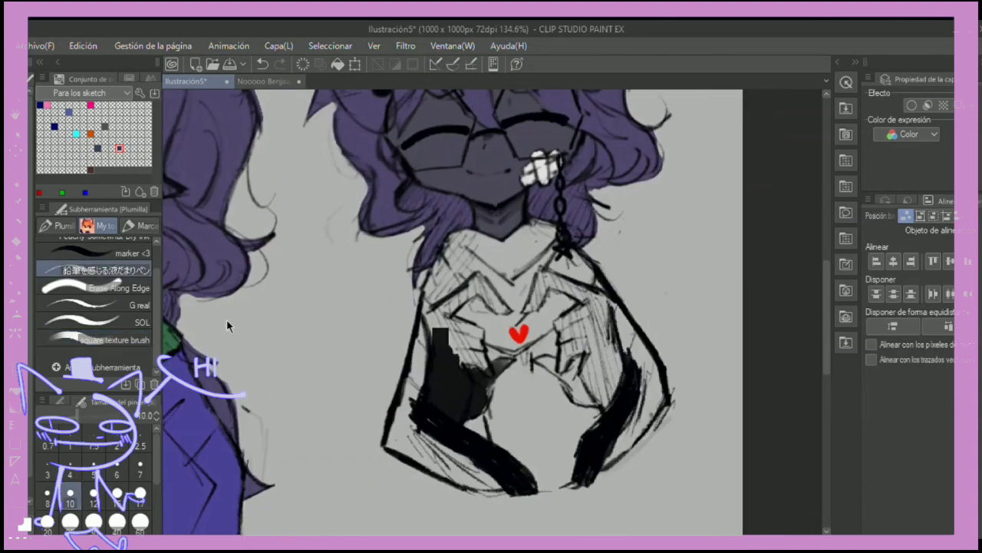
pyautogui.click(115, 339)
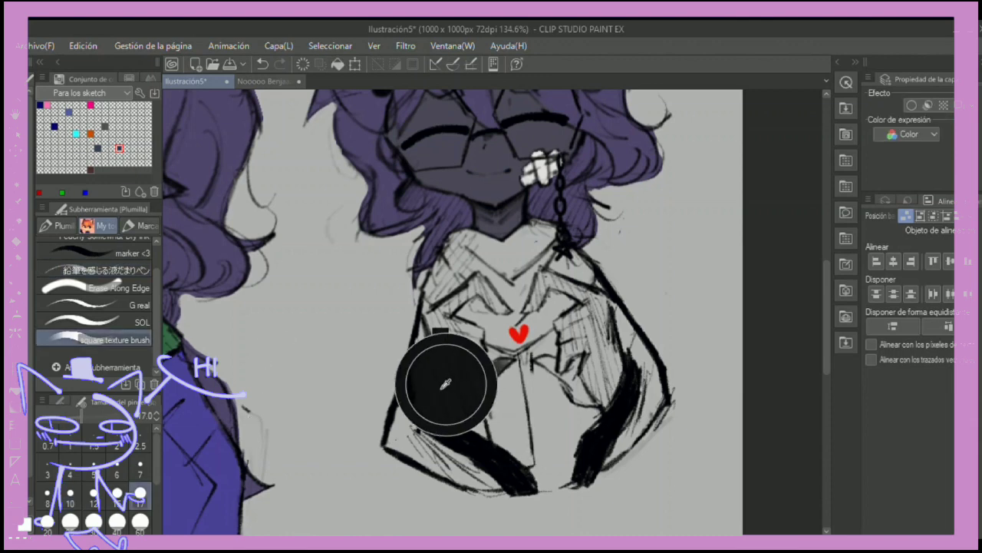
pyautogui.moveTo(568, 369); pyautogui.dragTo(562, 356)
pyautogui.moveTo(545, 353)
pyautogui.mouseDown()
pyautogui.moveTo(566, 404)
pyautogui.moveTo(577, 407)
pyautogui.moveTo(604, 354)
pyautogui.moveTo(561, 310)
pyautogui.moveTo(520, 348)
pyautogui.moveTo(530, 467)
pyautogui.moveTo(565, 445)
pyautogui.mouseUp()
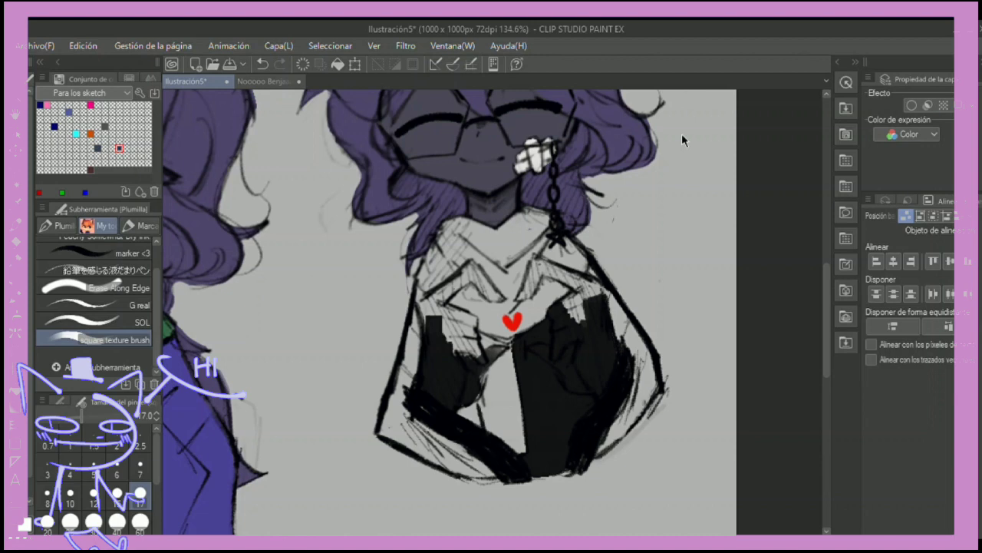
# - Paint the heart-shaped hands and fingers near-black, using brush size 10 for the narrow areas
pyautogui.moveTo(453, 316); pyautogui.dragTo(430, 347)
pyautogui.moveTo(421, 290)
pyautogui.mouseDown()
pyautogui.moveTo(472, 273)
pyautogui.moveTo(499, 299)
pyautogui.mouseUp()
pyautogui.click(70, 499)
pyautogui.moveTo(537, 261)
pyautogui.mouseDown()
pyautogui.moveTo(526, 294)
pyautogui.moveTo(591, 287)
pyautogui.moveTo(562, 314)
pyautogui.mouseUp()
pyautogui.moveTo(445, 307); pyautogui.dragTo(482, 360)
pyautogui.moveTo(476, 315); pyautogui.dragTo(469, 381)
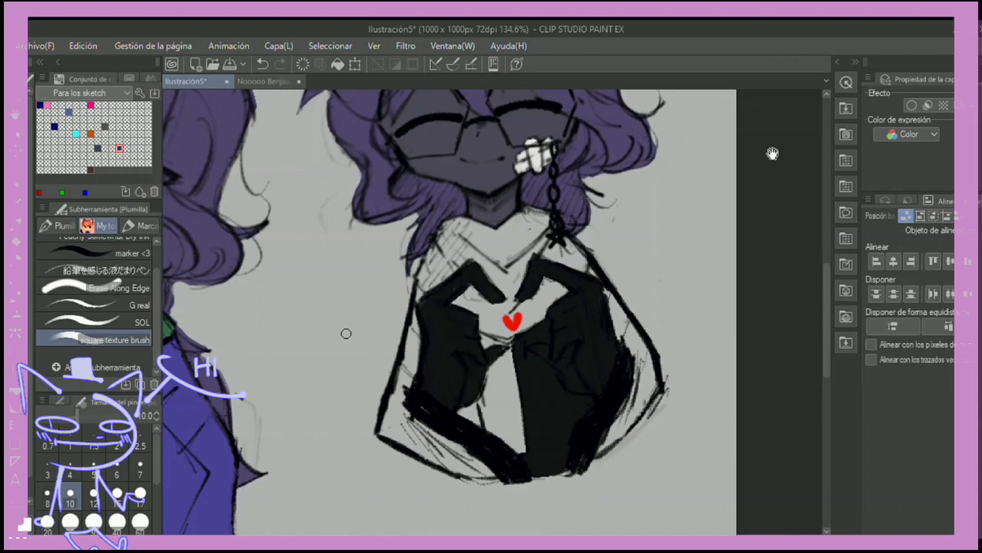
pyautogui.moveTo(572, 123); pyautogui.dragTo(709, 160)
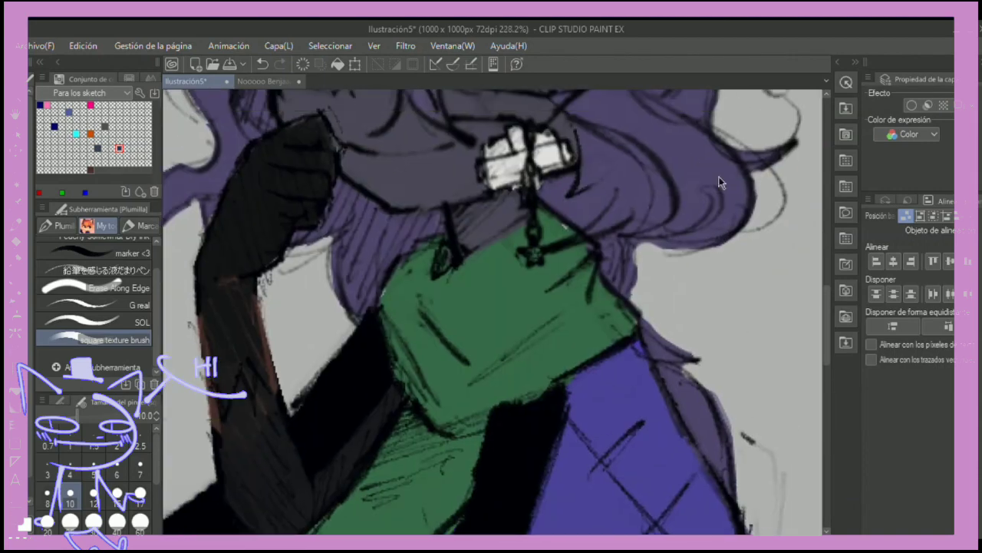
# - Paint the smiling character's scarf green around the heart-shaped hands and red heart, using brush size 15
pyautogui.moveTo(614, 337); pyautogui.dragTo(442, 322)
pyautogui.moveTo(441, 318); pyautogui.dragTo(460, 353)
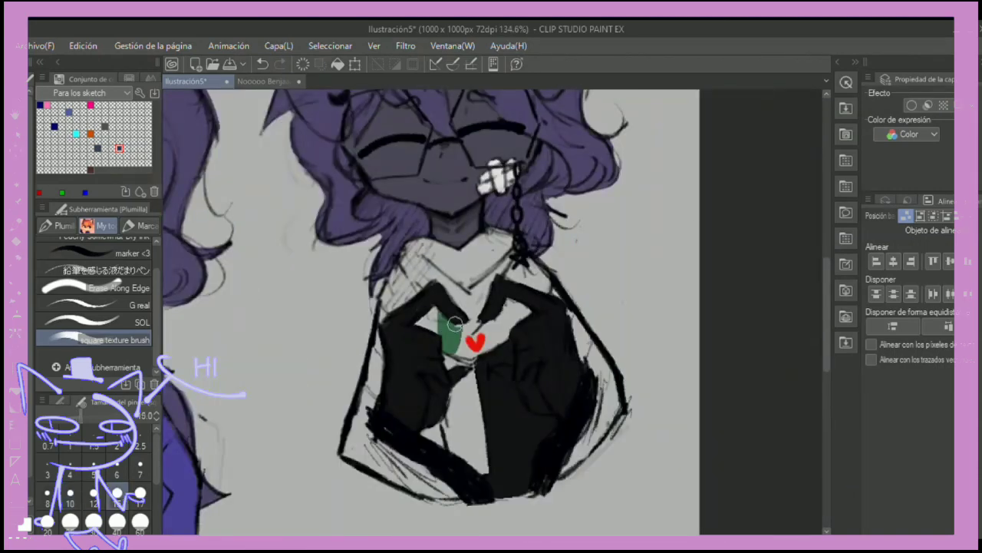
pyautogui.moveTo(395, 291)
pyautogui.mouseDown()
pyautogui.moveTo(476, 460)
pyautogui.moveTo(417, 308)
pyautogui.mouseUp()
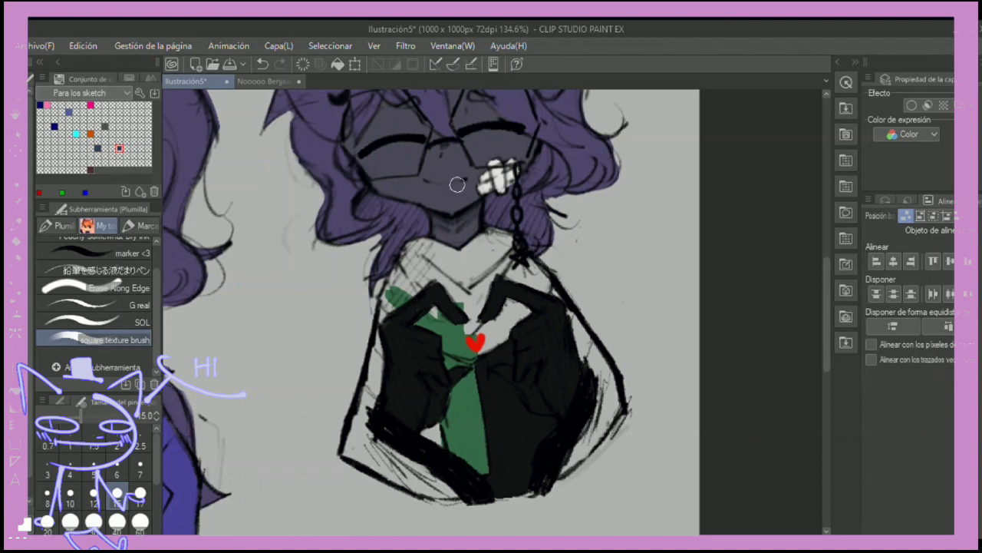
pyautogui.moveTo(460, 284)
pyautogui.mouseDown()
pyautogui.moveTo(384, 269)
pyautogui.moveTo(414, 253)
pyautogui.moveTo(499, 307)
pyautogui.moveTo(541, 269)
pyautogui.moveTo(476, 391)
pyautogui.moveTo(537, 449)
pyautogui.moveTo(566, 456)
pyautogui.mouseUp()
# - Paint the smiling character's cloak blue-violet along both shoulders, the lower edges and the gaps beside the gloves
pyautogui.scroll(-2, 768, 115)
pyautogui.hscroll(-3, 697, 119)
pyautogui.scroll(-1, 566, 457)
pyautogui.moveTo(492, 276); pyautogui.dragTo(491, 441)
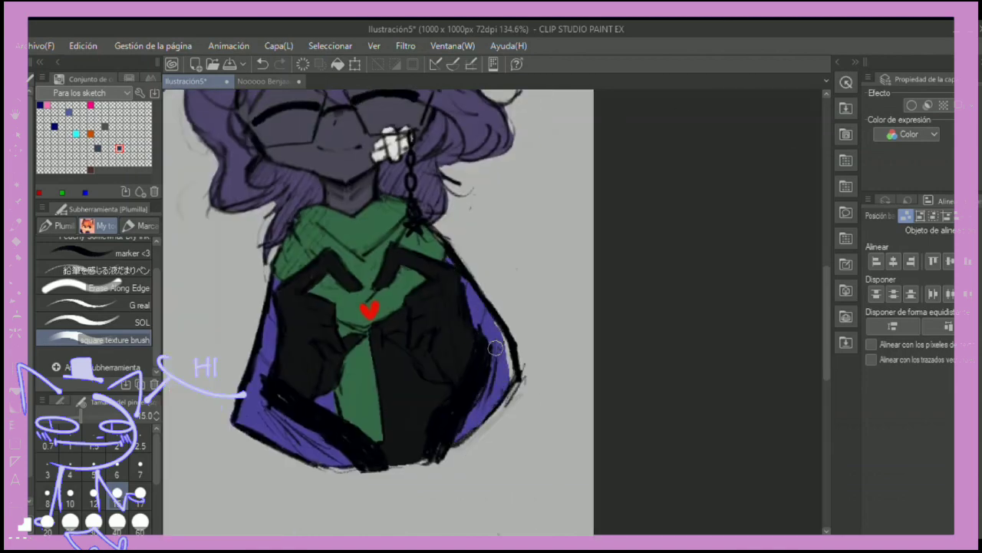
pyautogui.moveTo(499, 323); pyautogui.dragTo(510, 383)
pyautogui.scroll(-2, 723, 149)
pyautogui.scroll(2, 748, 194)
pyautogui.scroll(1, 206, 342)
pyautogui.hscroll(-2, 206, 342)
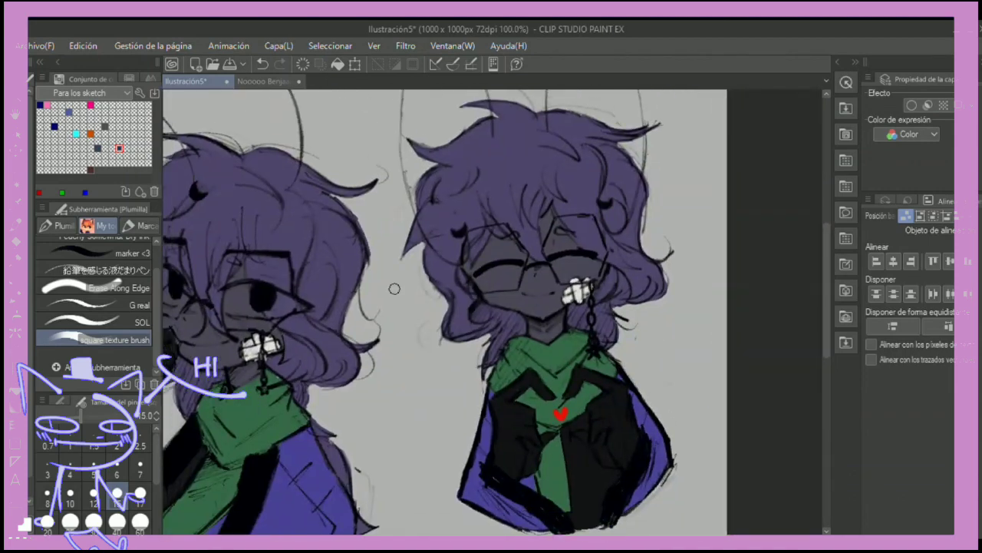
pyautogui.scroll(-3, 706, 192)
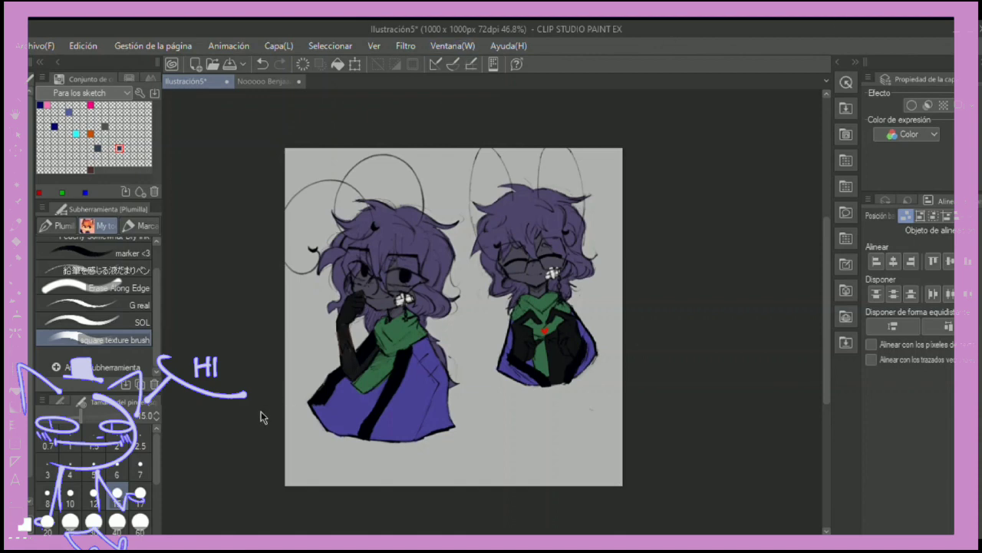
# - Paint the whites of both eyes on the thinking character light, leaving the black pupils uncovered
pyautogui.scroll(4, 347, 228)
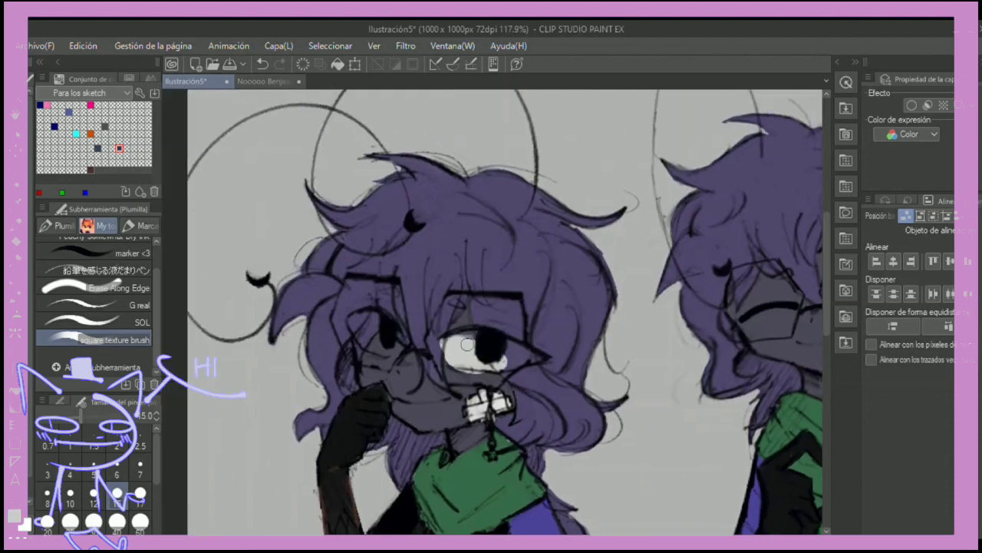
pyautogui.moveTo(488, 357); pyautogui.dragTo(529, 355)
pyautogui.moveTo(361, 327)
pyautogui.mouseDown()
pyautogui.moveTo(386, 338)
pyautogui.moveTo(387, 316)
pyautogui.mouseUp()
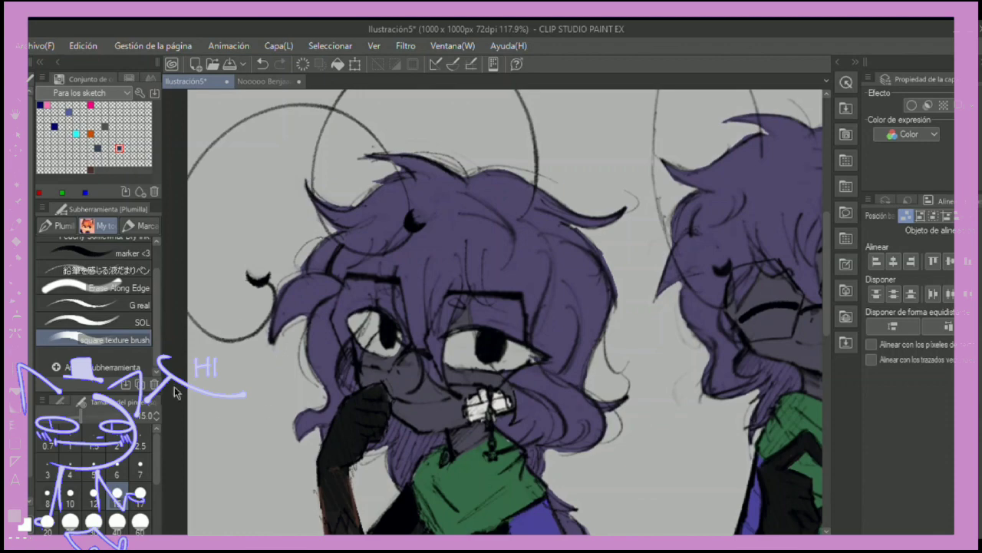
pyautogui.hotkey('ctrl', '0')
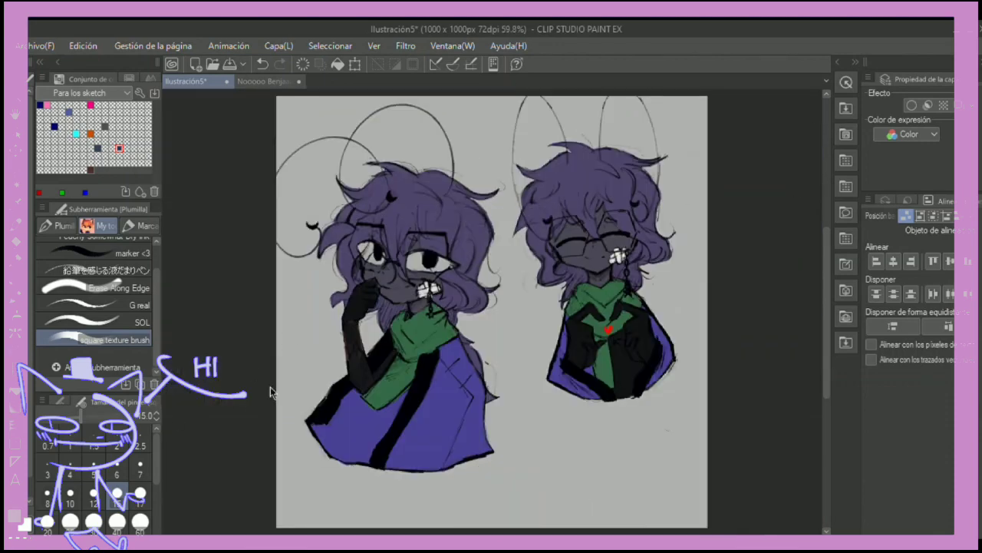
# - Try a purple shade over the thinking character's lower face
pyautogui.scroll(2, 271, 387)
pyautogui.hotkey('ctrl', '0')
pyautogui.scroll(5, 367, 254)
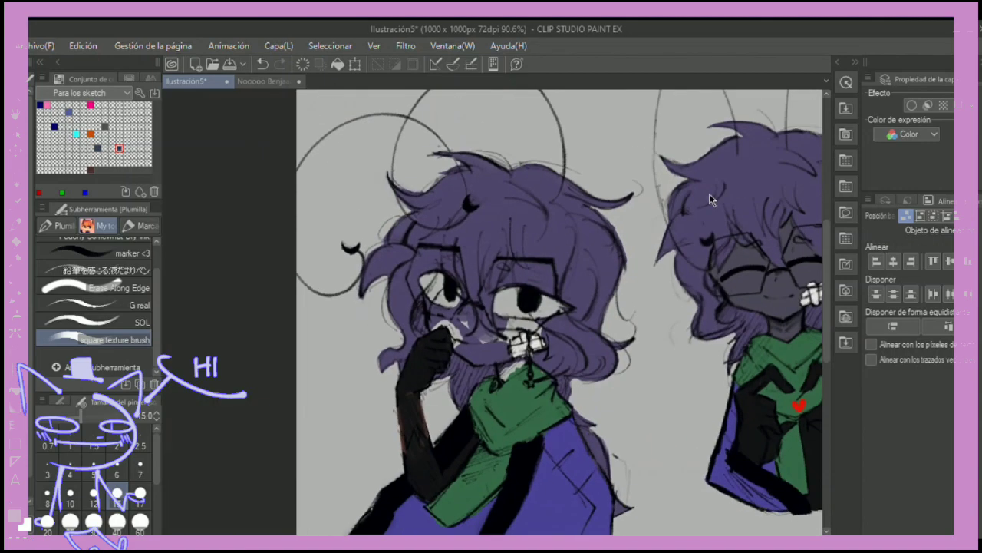
pyautogui.moveTo(365, 324)
pyautogui.mouseDown()
pyautogui.moveTo(430, 318)
pyautogui.moveTo(461, 353)
pyautogui.moveTo(476, 350)
pyautogui.moveTo(465, 343)
pyautogui.mouseUp()
pyautogui.scroll(-5, 466, 343)
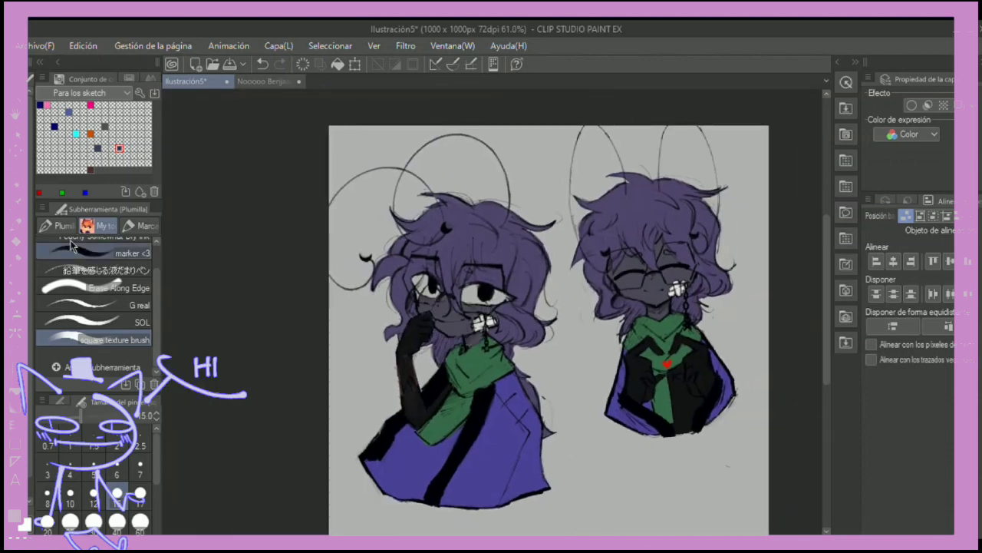
# - Mix a violet in the colour mixer, try it around the thinking character's eyes and undo the strokes
pyautogui.click(143, 74)
pyautogui.moveTo(123, 122); pyautogui.dragTo(88, 116)
pyautogui.hotkey('ctrl', '+')
pyautogui.hotkey('ctrl', '+')
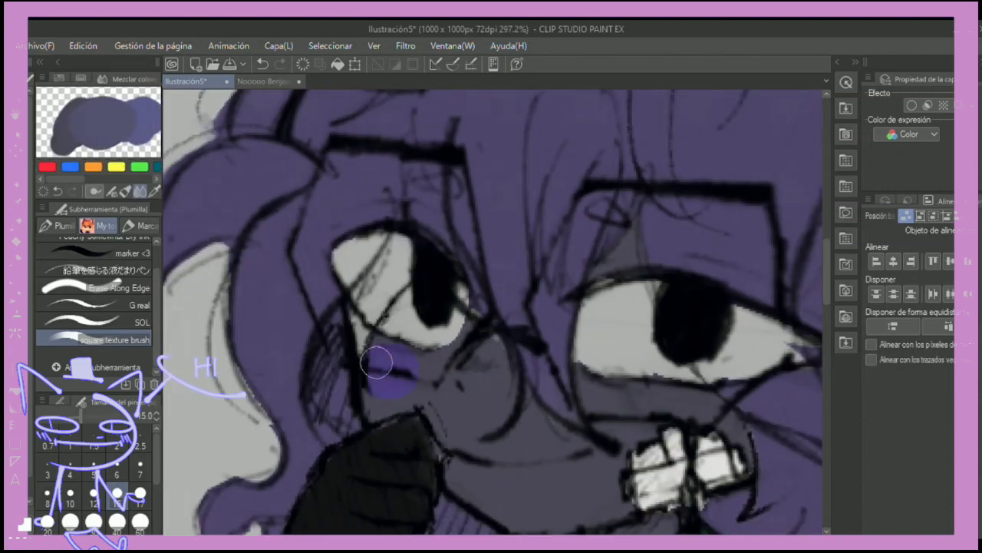
pyautogui.hotkey('ctrl', '-')
pyautogui.hotkey('ctrl', '-')
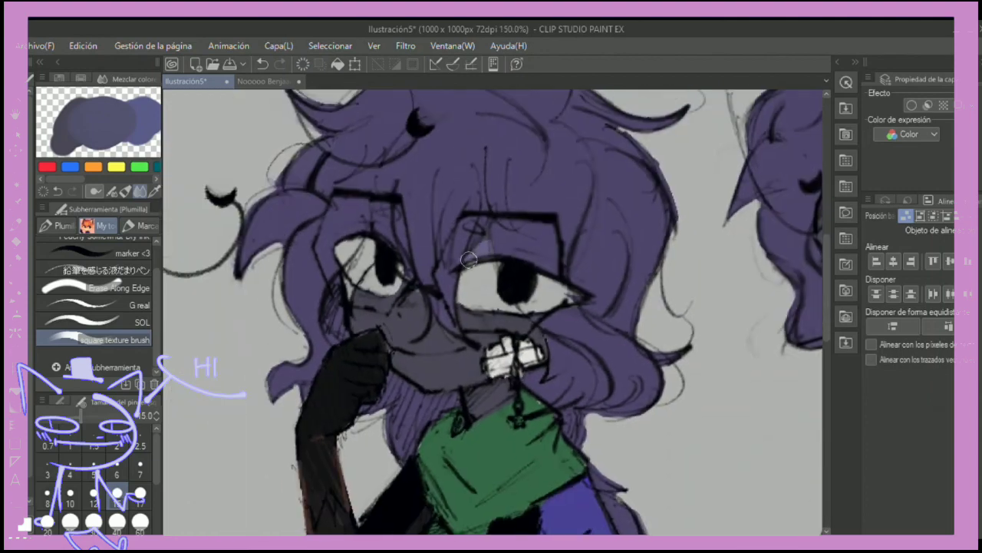
pyautogui.hotkey('ctrl', 'z')
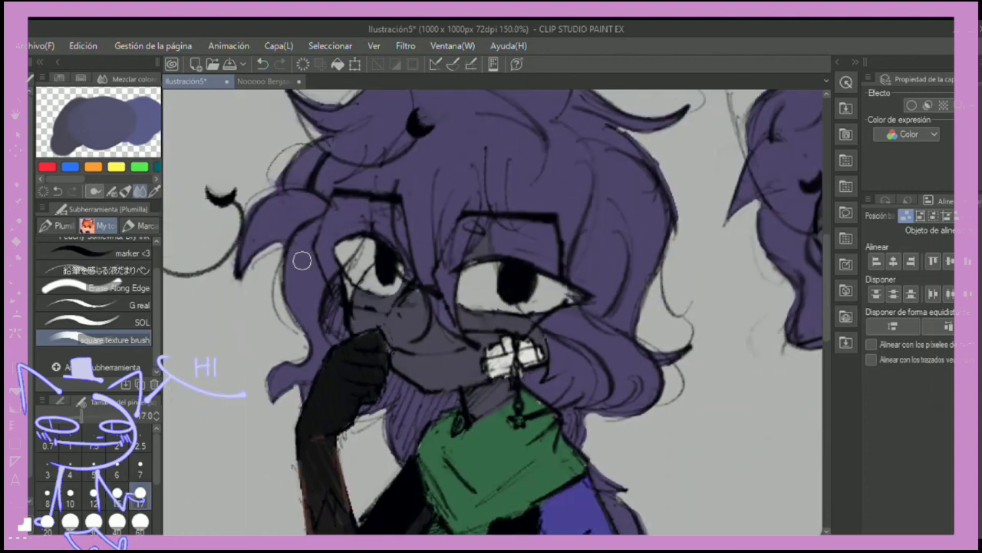
# - Try dark violet shading across the inner parts of the thinking character's eyes with brush size 17
pyautogui.moveTo(347, 290); pyautogui.dragTo(360, 253)
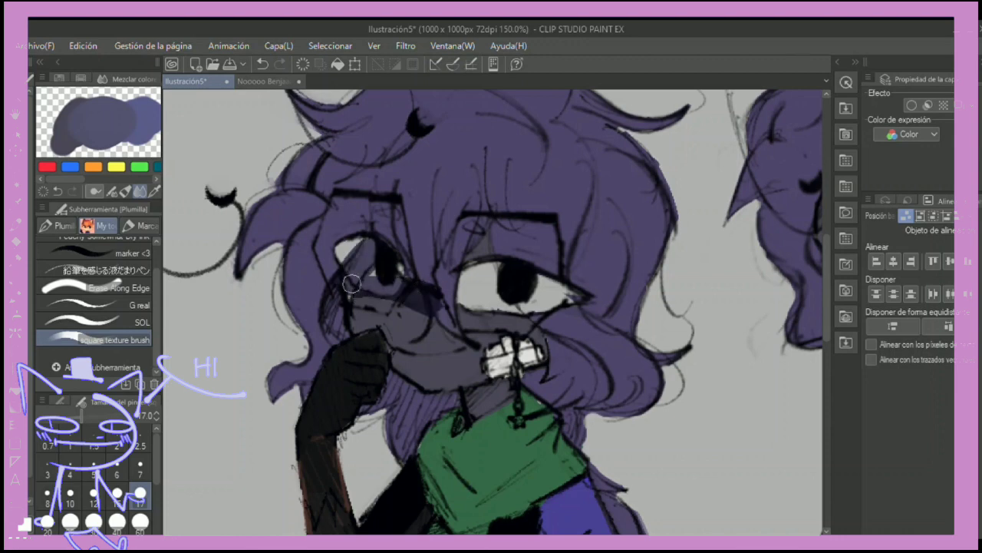
pyautogui.moveTo(461, 307); pyautogui.dragTo(499, 246)
pyautogui.hotkey('ctrl', 'z')
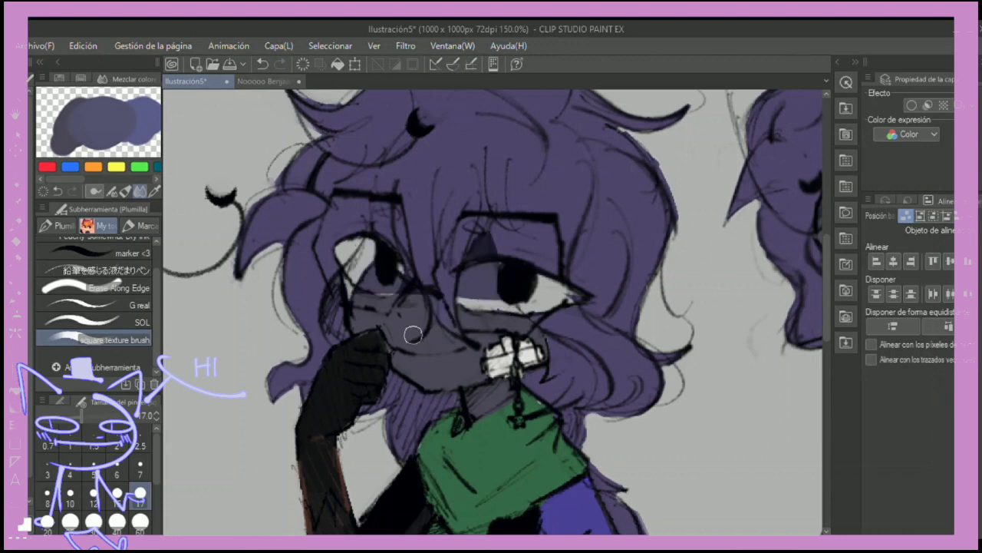
pyautogui.hotkey('ctrl', 'z')
pyautogui.hotkey('ctrl', 'y')
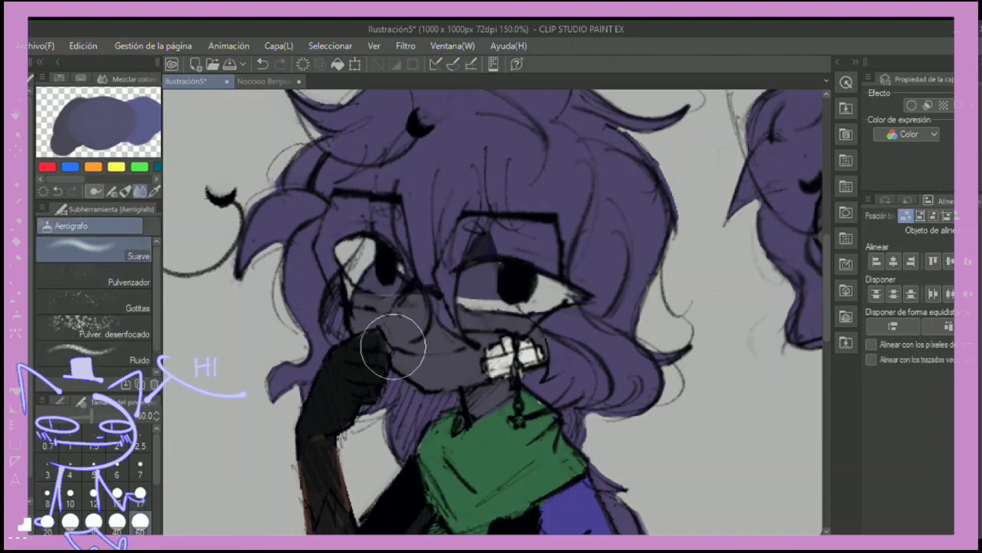
# - Lasso the shaded parts of both eyes and try a soft reddish airbrush tint inside the selection
pyautogui.press('m')
pyautogui.moveTo(353, 289)
pyautogui.mouseDown()
pyautogui.moveTo(492, 293)
pyautogui.moveTo(372, 277)
pyautogui.moveTo(430, 257)
pyautogui.mouseUp()
pyautogui.press('b')
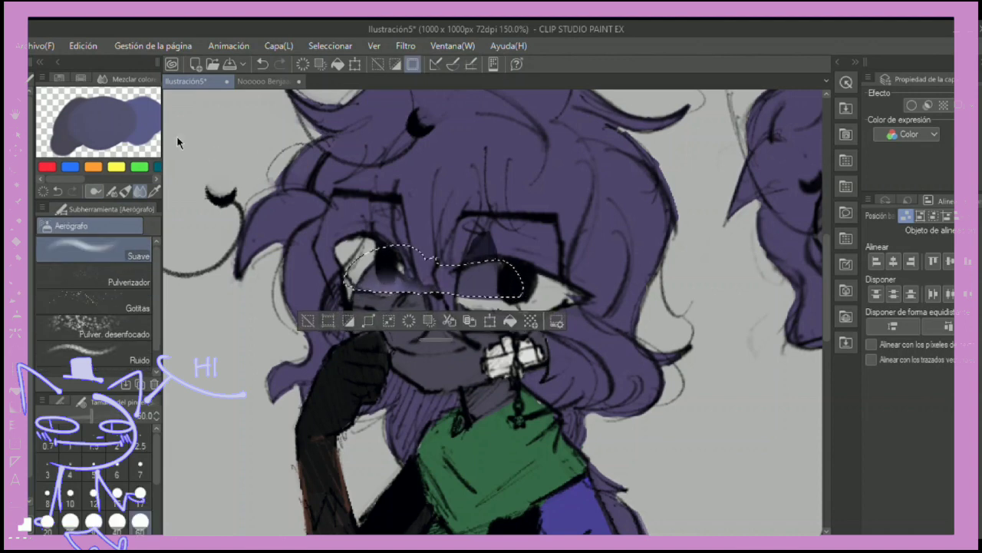
pyautogui.moveTo(379, 283); pyautogui.dragTo(468, 293)
pyautogui.hotkey('ctrl', 'd')
pyautogui.press('p')
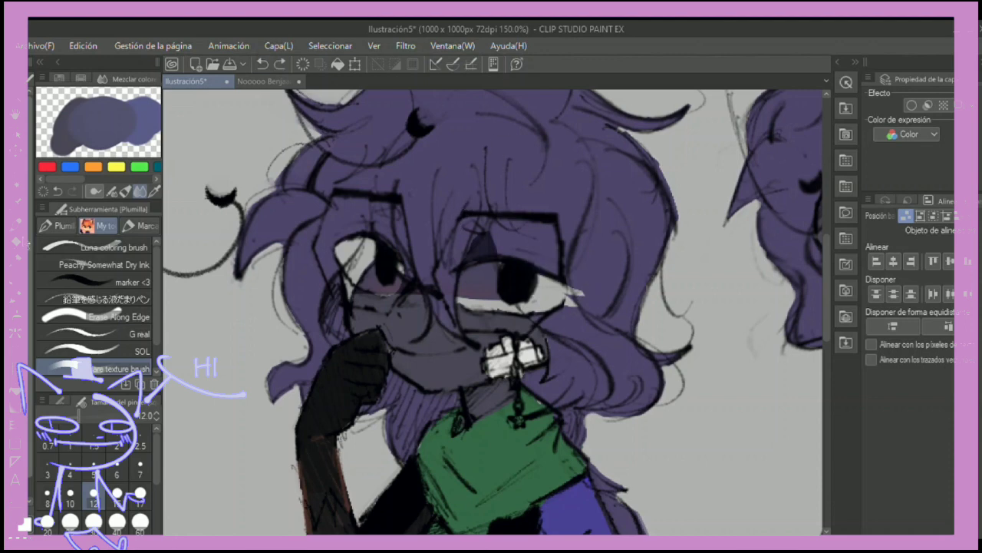
# - Try lassoing the unshaded parts of both eyes for correction, clear the selection and remove the eye shading
pyautogui.press('e')
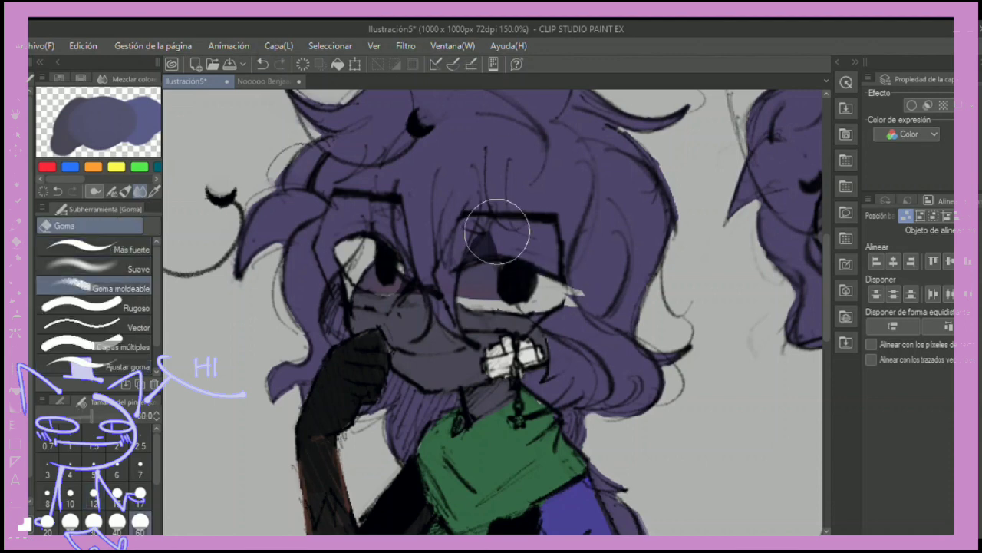
pyautogui.press('m')
pyautogui.moveTo(499, 236); pyautogui.dragTo(554, 266)
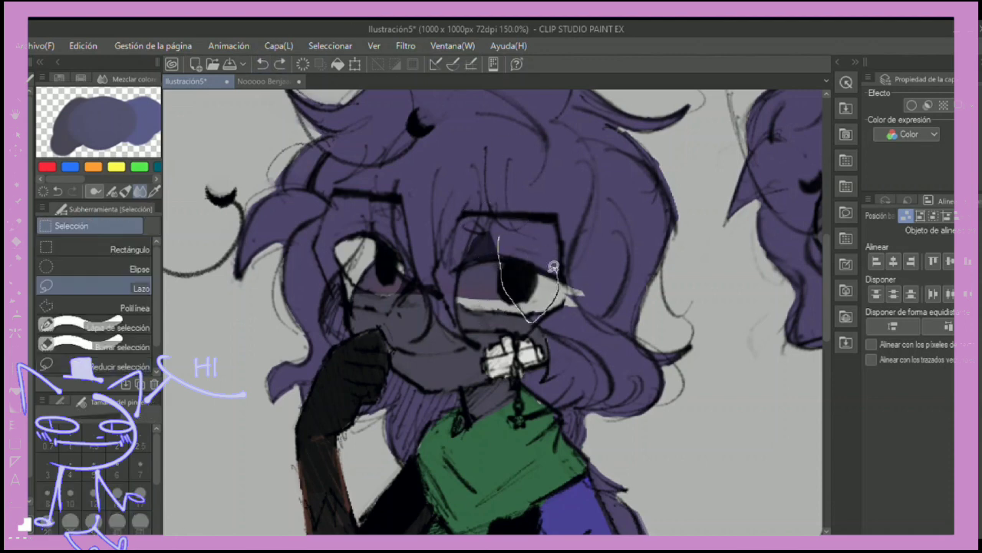
pyautogui.moveTo(497, 244); pyautogui.dragTo(499, 245)
pyautogui.moveTo(354, 215)
pyautogui.mouseDown()
pyautogui.moveTo(342, 295)
pyautogui.moveTo(403, 257)
pyautogui.moveTo(359, 213)
pyautogui.mouseUp()
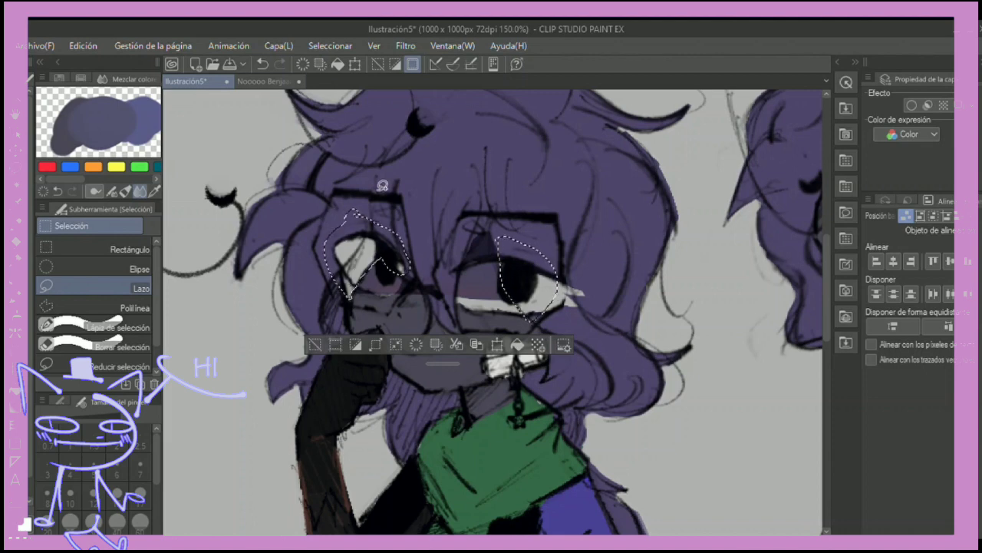
pyautogui.click(262, 64)
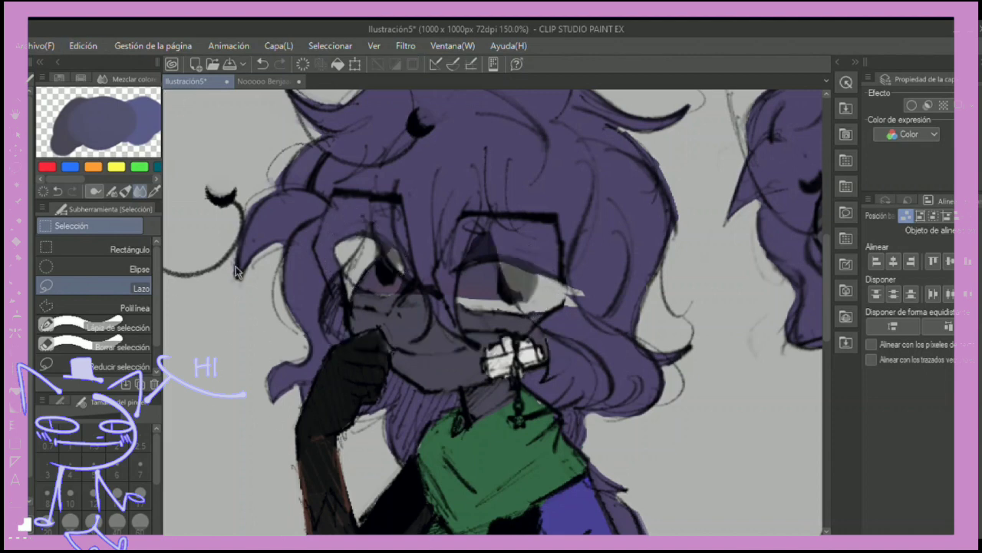
pyautogui.hotkey('ctrl', 'd')
pyautogui.press('p')
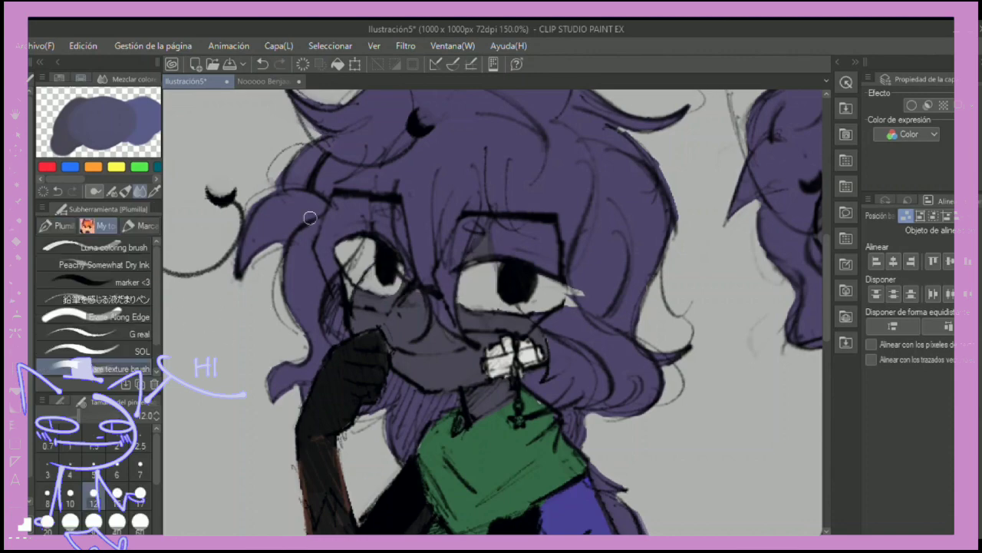
# - Paint purple over the outlines of the thinking character's outer hair tips with brush size 12, undoing unwanted strokes
pyautogui.hotkey('ctrl', '-')
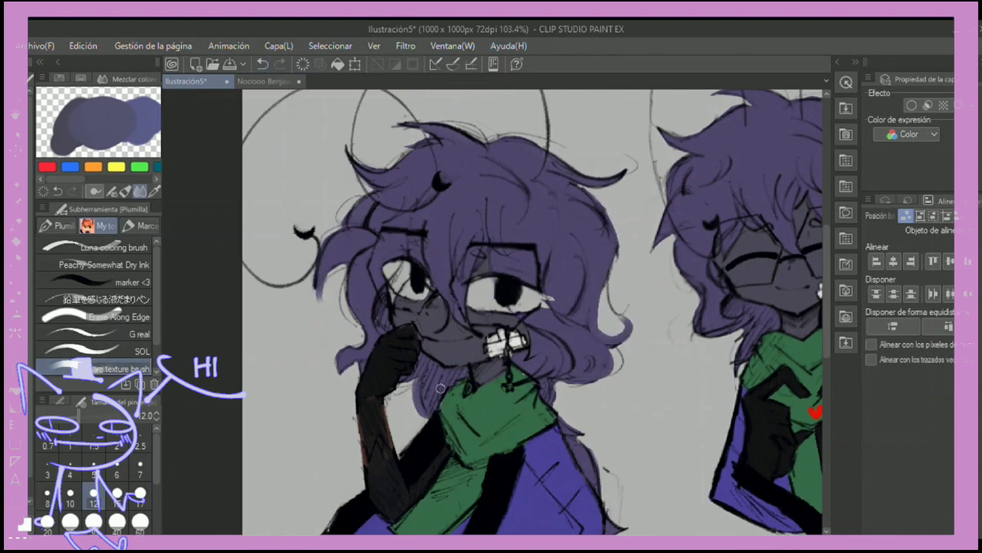
pyautogui.moveTo(375, 177); pyautogui.dragTo(466, 201)
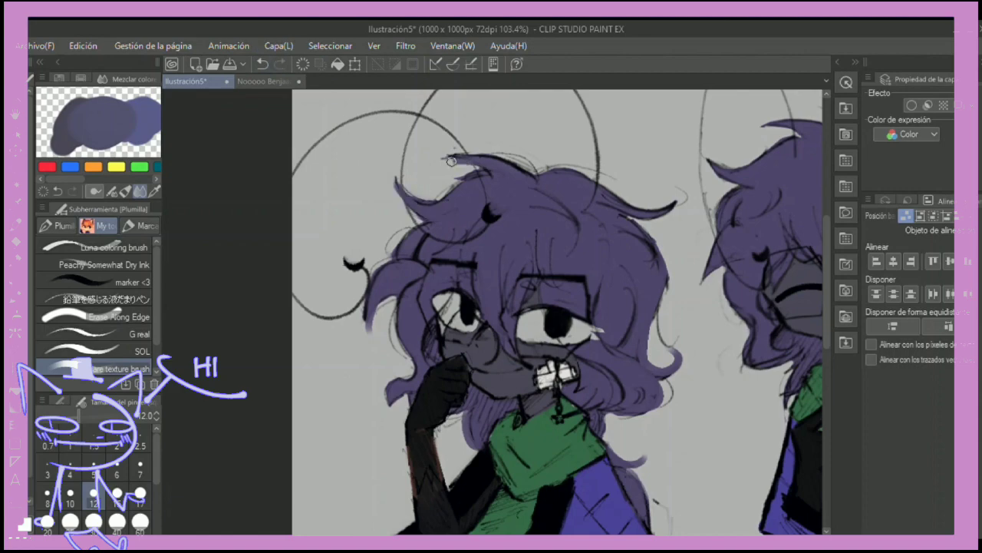
pyautogui.click(264, 63)
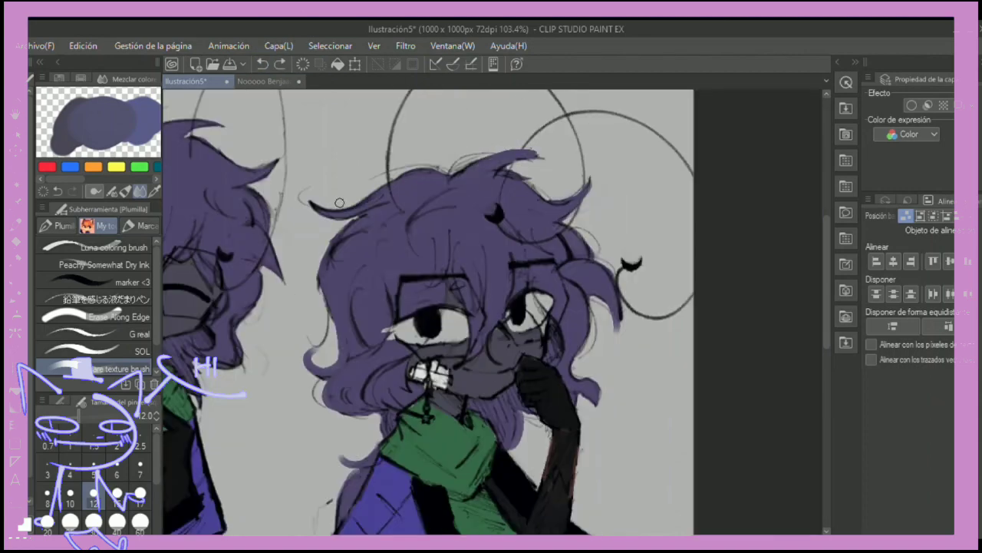
pyautogui.click(261, 65)
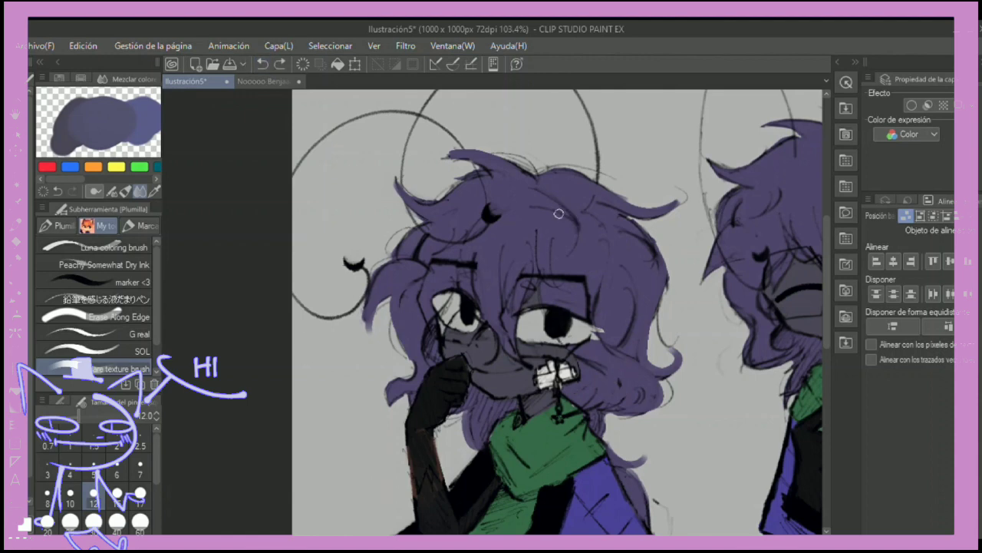
pyautogui.click(261, 64)
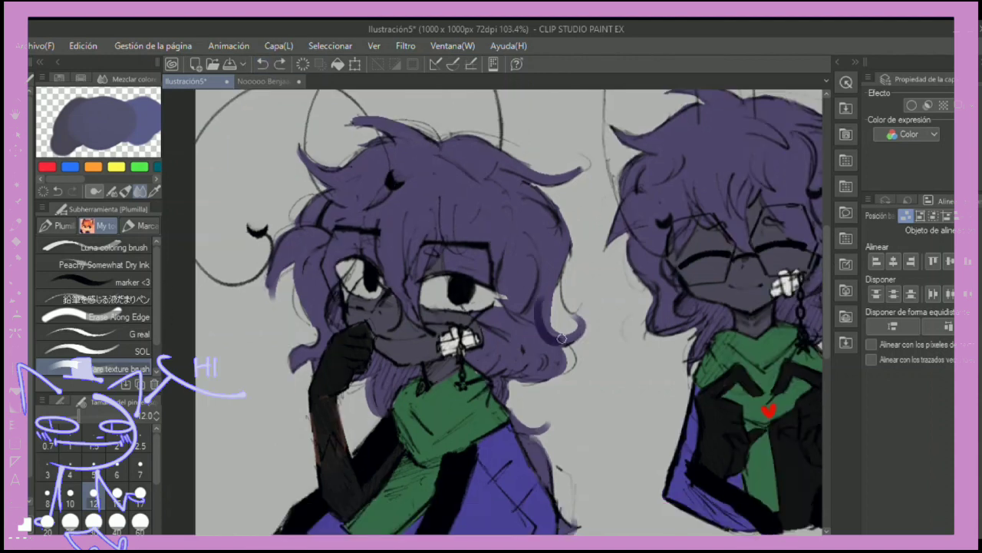
pyautogui.click(262, 64)
# - Add darker purple strand strokes to the thinking character's top tuft, side locks, fringe and outer curl
pyautogui.moveTo(495, 190); pyautogui.dragTo(434, 182)
pyautogui.moveTo(431, 285); pyautogui.dragTo(388, 317)
pyautogui.moveTo(427, 378); pyautogui.dragTo(399, 430)
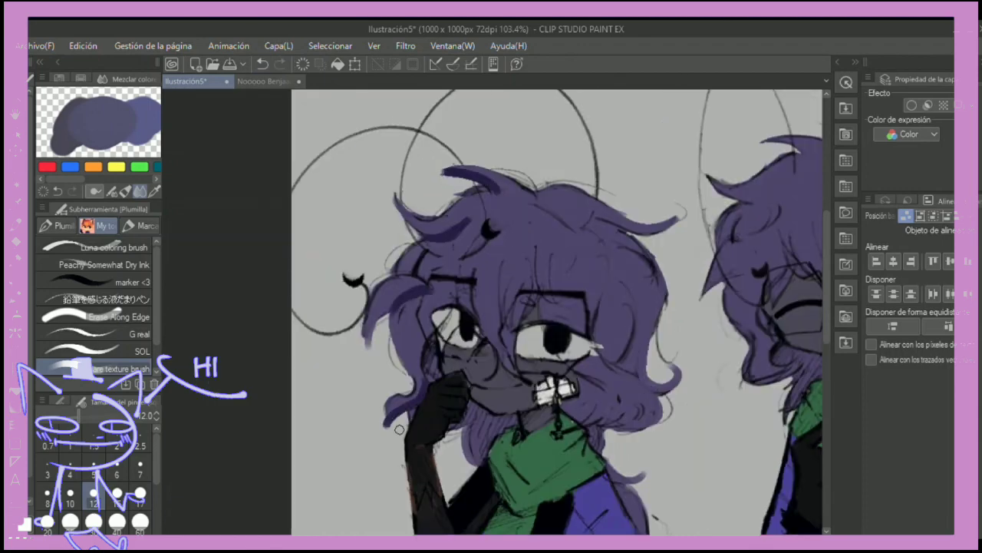
pyautogui.scroll(-3, 652, 438)
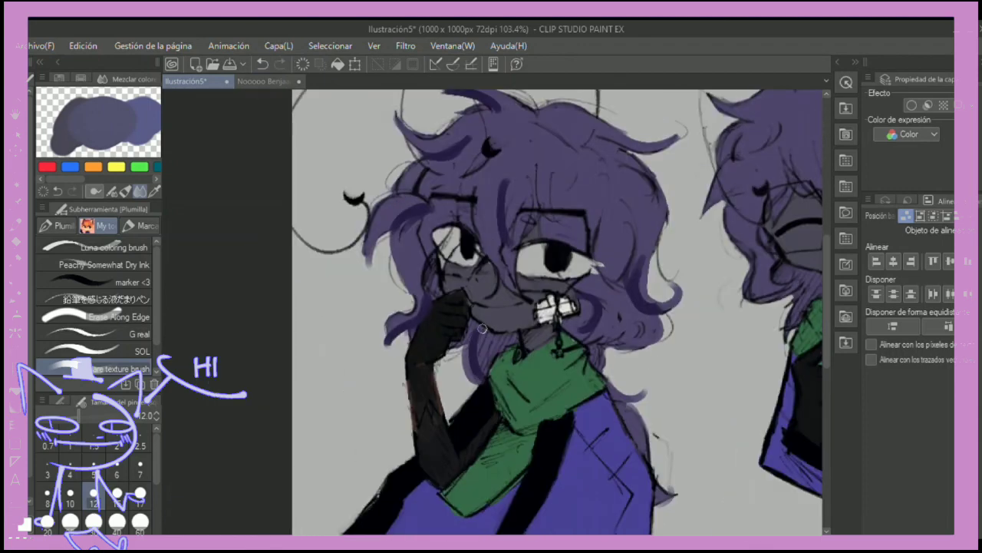
pyautogui.scroll(3, 664, 498)
pyautogui.moveTo(547, 221)
pyautogui.mouseDown()
pyautogui.moveTo(511, 265)
pyautogui.moveTo(577, 338)
pyautogui.mouseUp()
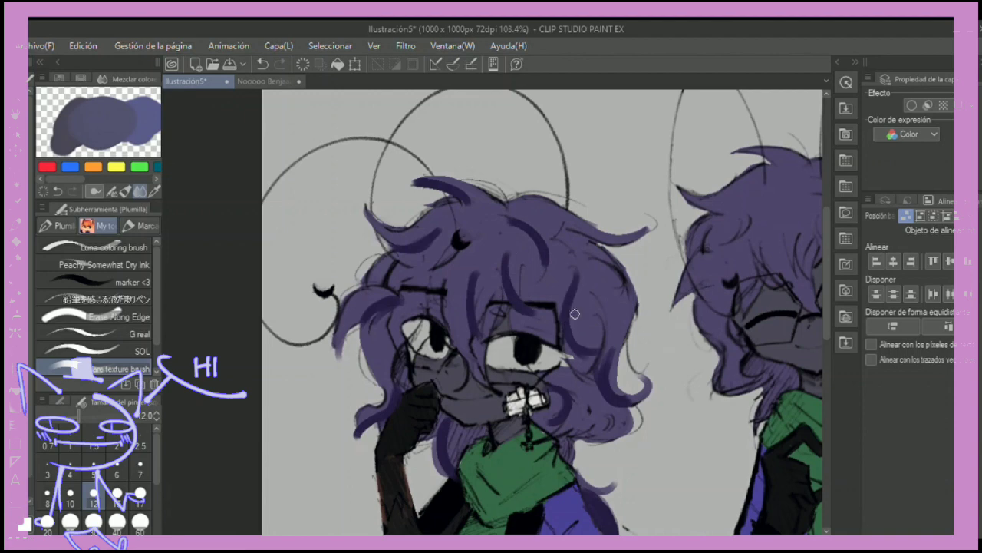
# - Define more strands in darker purple across the thinking character's crown, fringe and the locks above the raised hand
pyautogui.moveTo(449, 226)
pyautogui.mouseDown()
pyautogui.moveTo(495, 280)
pyautogui.moveTo(429, 264)
pyautogui.mouseUp()
pyautogui.moveTo(437, 184); pyautogui.dragTo(529, 238)
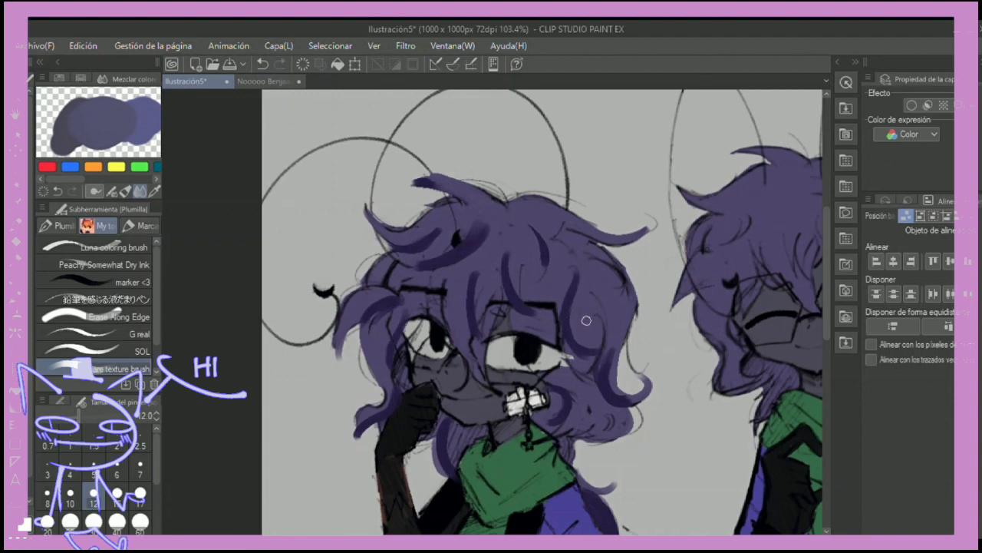
pyautogui.moveTo(472, 277); pyautogui.dragTo(480, 323)
pyautogui.moveTo(499, 257); pyautogui.dragTo(519, 299)
pyautogui.moveTo(442, 231); pyautogui.dragTo(484, 258)
pyautogui.moveTo(376, 307)
pyautogui.mouseDown()
pyautogui.moveTo(396, 330)
pyautogui.moveTo(396, 357)
pyautogui.mouseUp()
pyautogui.moveTo(364, 422); pyautogui.dragTo(382, 379)
# - Darken the long hair strand behind the thinking character's cloak with purple strokes and undo the stray marks beside it
pyautogui.scroll(-3, 595, 371)
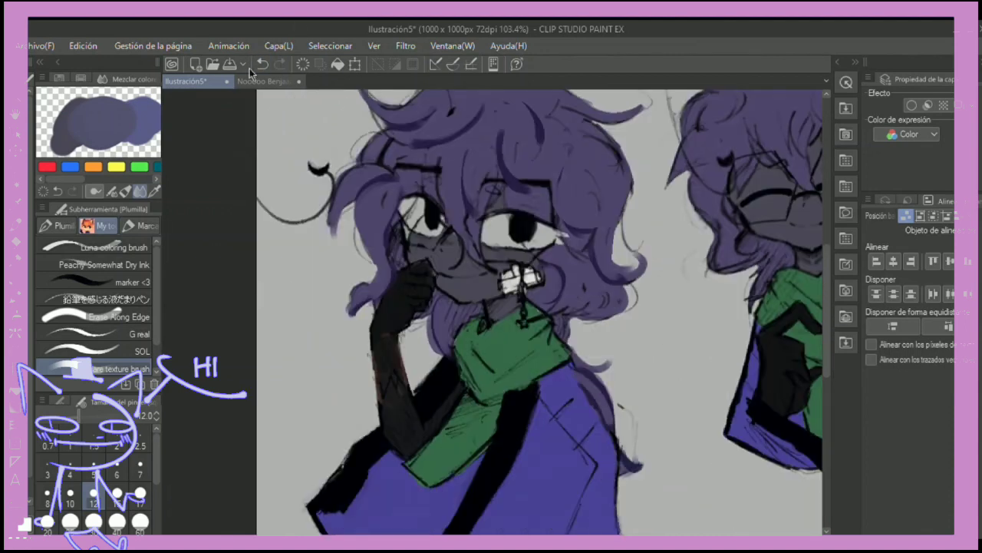
pyautogui.moveTo(595, 371)
pyautogui.mouseDown()
pyautogui.moveTo(614, 430)
pyautogui.moveTo(645, 464)
pyautogui.mouseUp()
pyautogui.moveTo(633, 369); pyautogui.dragTo(664, 418)
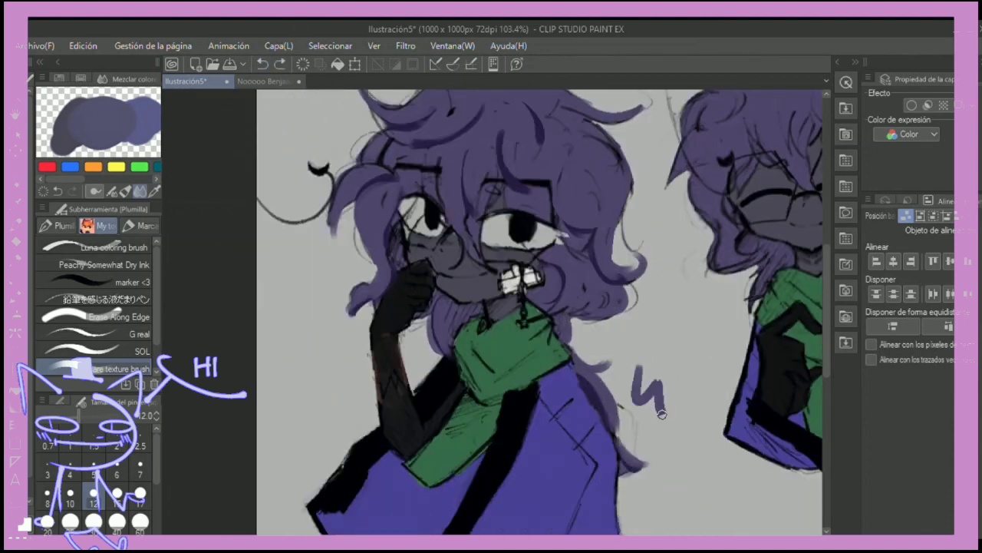
pyautogui.hotkey('ctrl', 'z')
pyautogui.moveTo(613, 456); pyautogui.dragTo(642, 476)
pyautogui.hotkey('ctrl', 'y')
pyautogui.hotkey('ctrl', 'z')
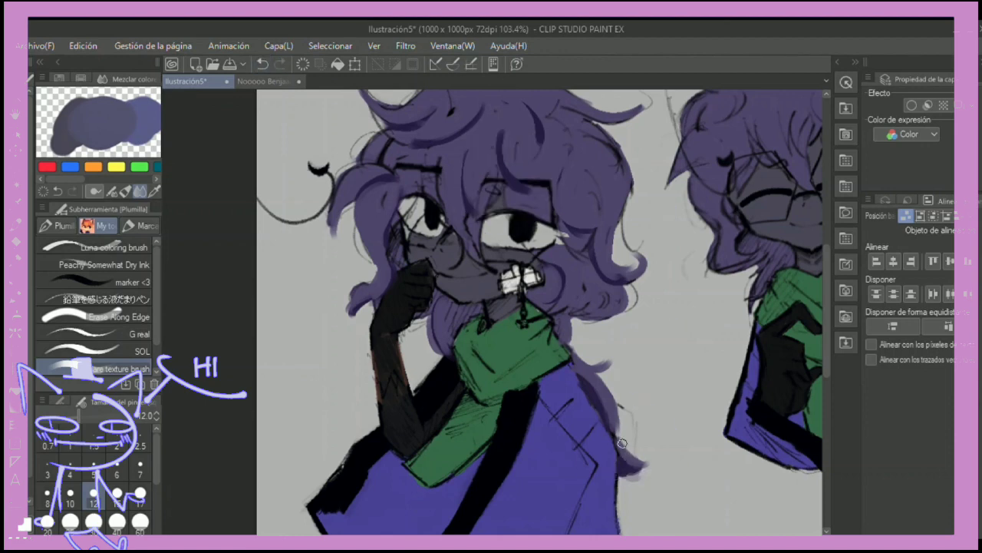
# - Add more darker purple strand strokes across the thinking character's crown, fringe and side locks, undoing unwanted strokes
pyautogui.scroll(2, 638, 296)
pyautogui.hotkey('ctrl', 'z')
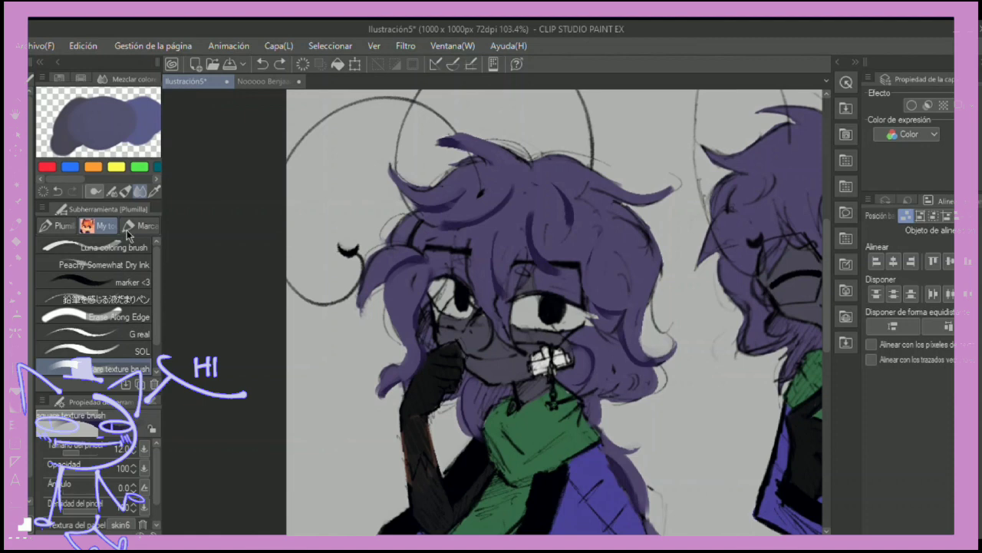
pyautogui.hotkey('ctrl', 'y')
pyautogui.hotkey('ctrl', 'z')
pyautogui.hotkey('ctrl', 'y')
pyautogui.hotkey('ctrl', 'z')
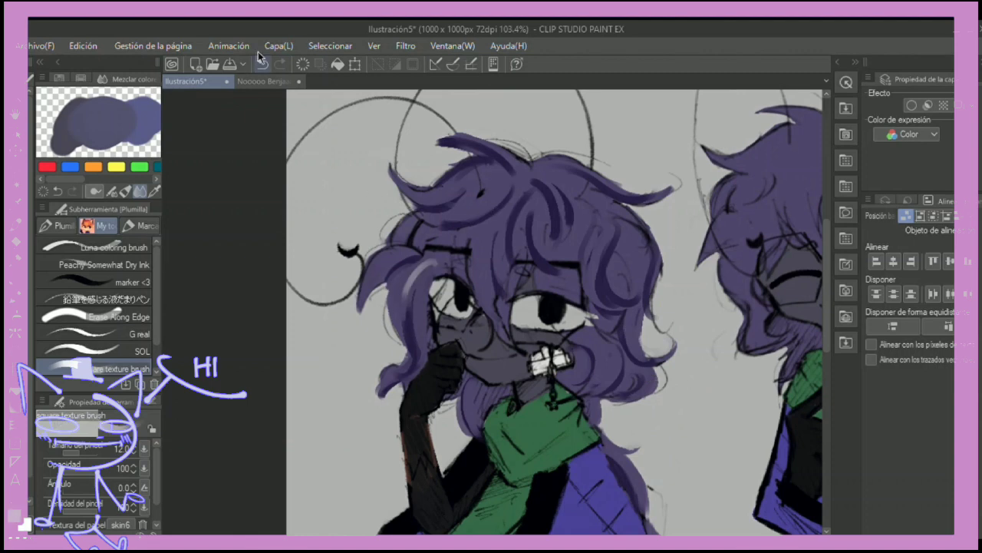
pyautogui.moveTo(562, 284); pyautogui.dragTo(517, 175)
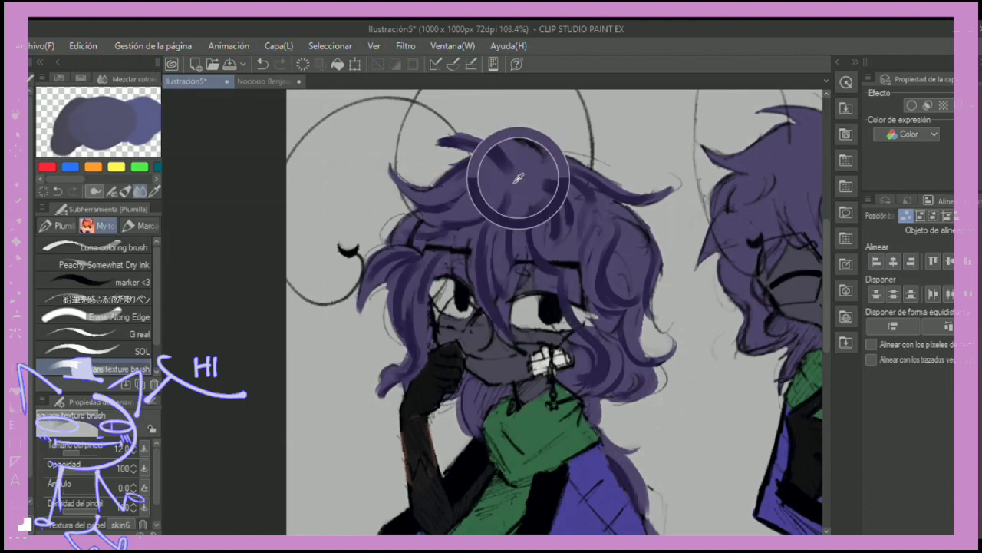
pyautogui.click(262, 65)
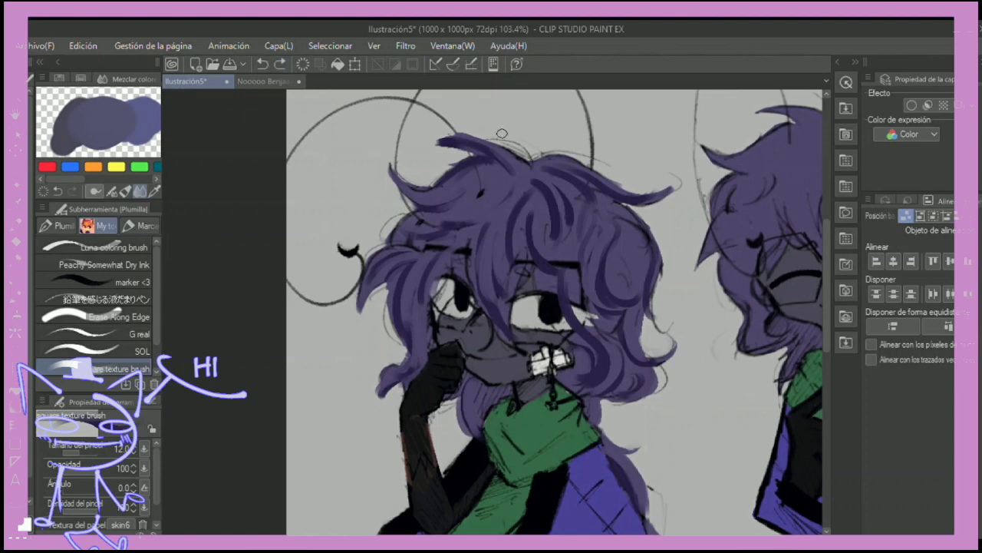
# - Fill the hair behind the thinking character's neck and the inner side of the long back strand with very dark purple
pyautogui.scroll(4, 739, 125)
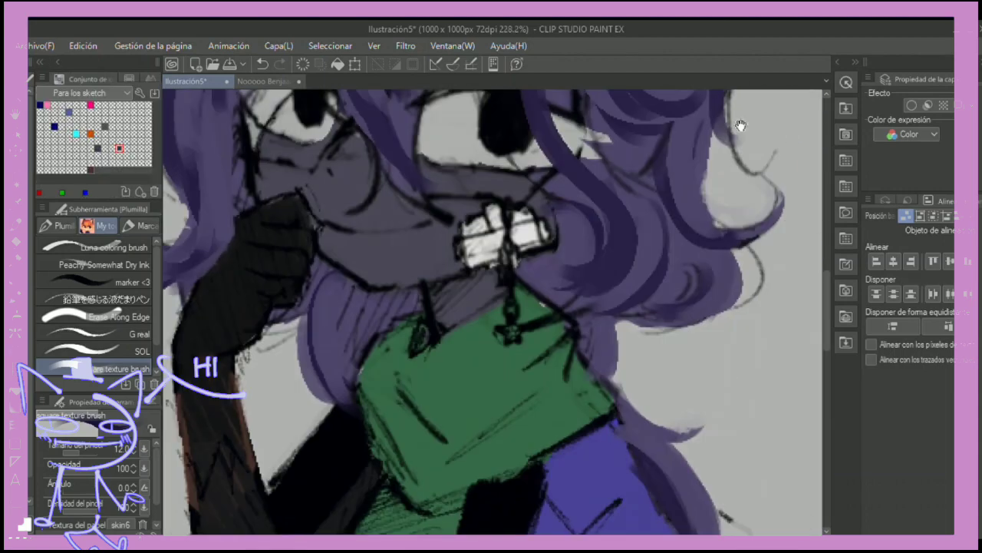
pyautogui.scroll(-4, 238, 280)
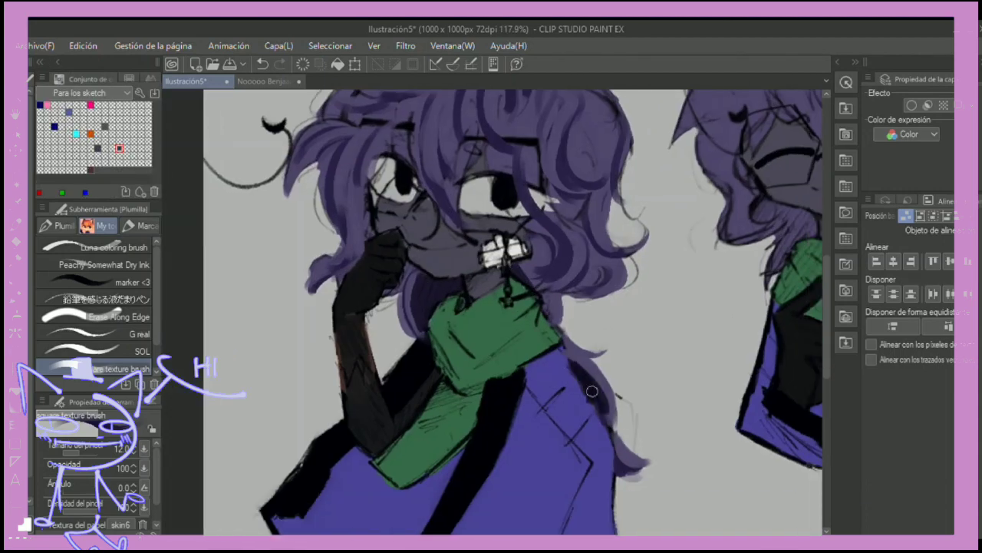
pyautogui.moveTo(528, 265); pyautogui.dragTo(549, 322)
pyautogui.moveTo(525, 239); pyautogui.dragTo(539, 285)
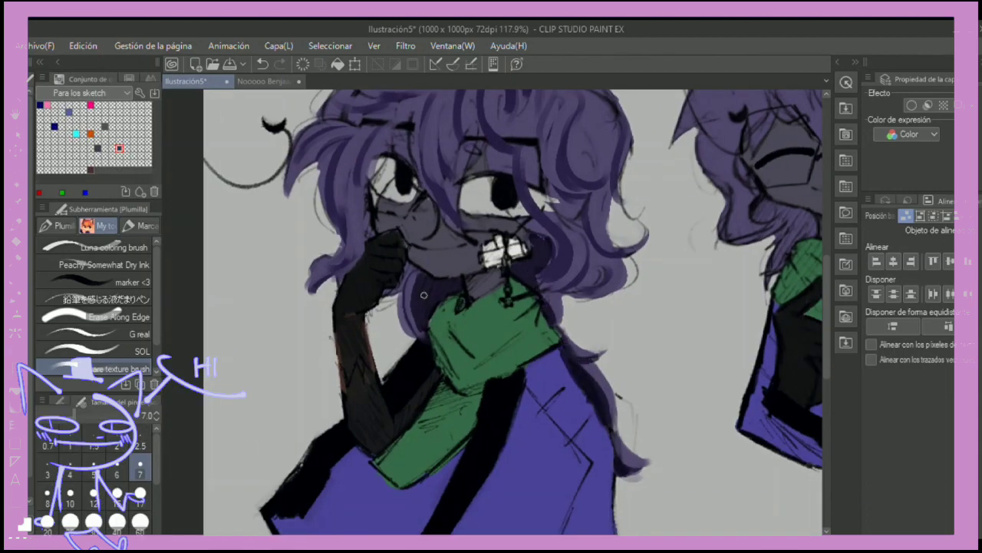
pyautogui.moveTo(407, 265); pyautogui.dragTo(470, 427)
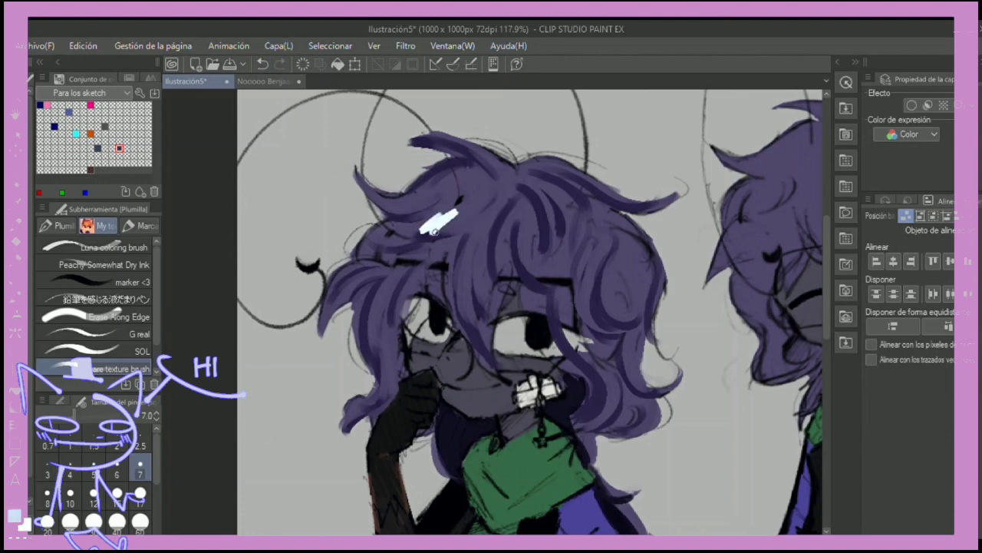
# - Dab small light blue highlights across the thinking character's hair and tint them magenta with brush size 60
pyautogui.moveTo(418, 206); pyautogui.dragTo(432, 198)
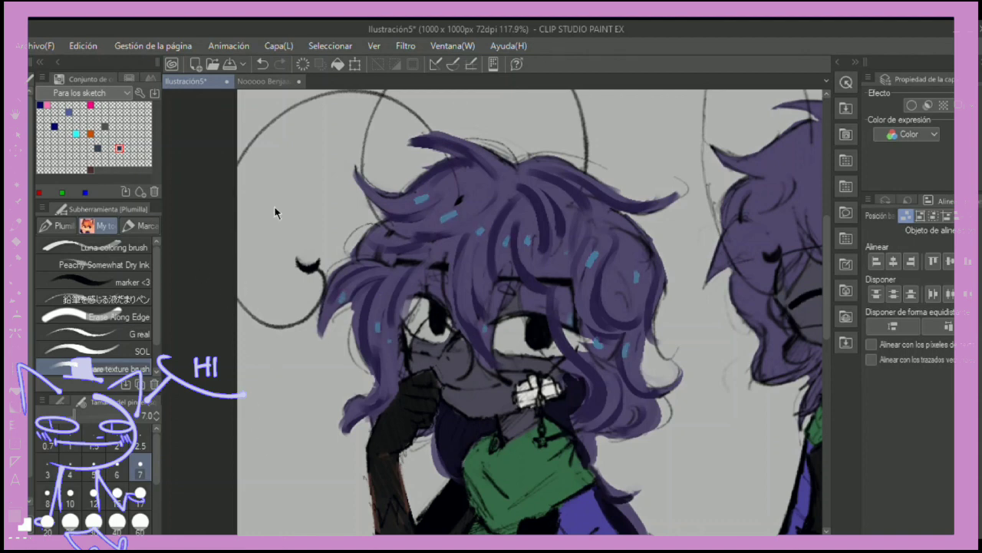
pyautogui.click(139, 522)
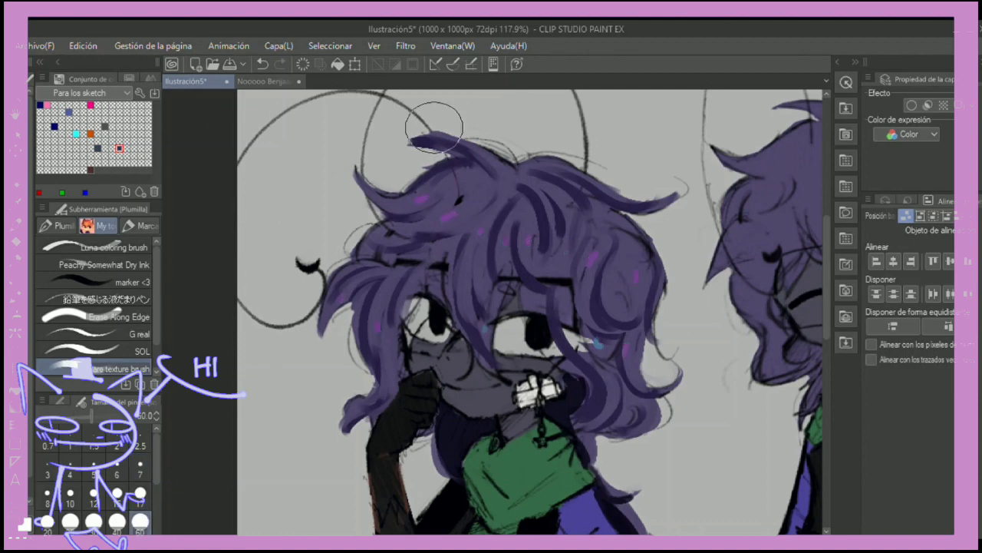
pyautogui.moveTo(435, 128); pyautogui.dragTo(666, 195)
# - Airbrush a soft lilac tint over the thinking character's fringe with the Suave airbrush, undoing unwanted trial strokes
pyautogui.scroll(-1, 491, 269)
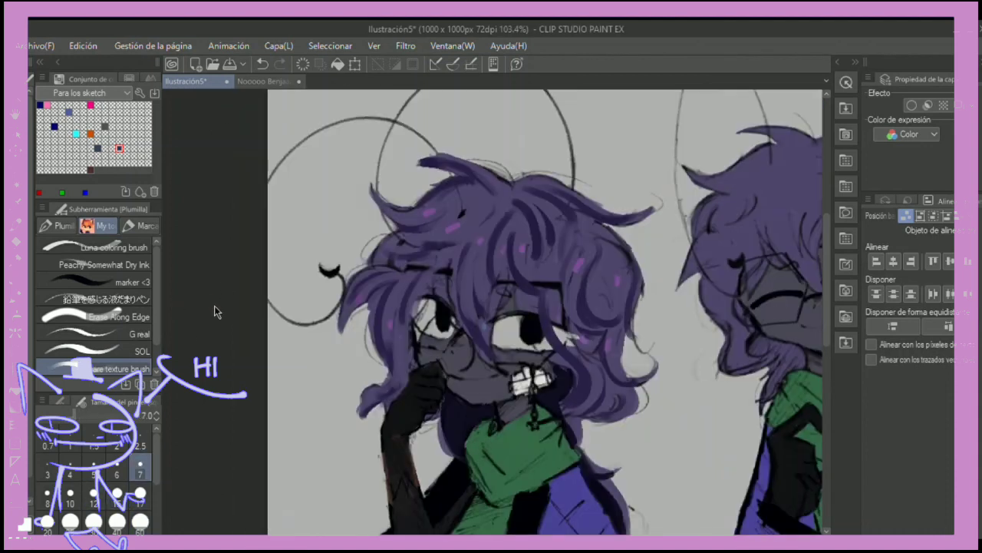
pyautogui.press('b')
pyautogui.moveTo(430, 307); pyautogui.dragTo(455, 317)
pyautogui.hotkey('ctrl', 'z')
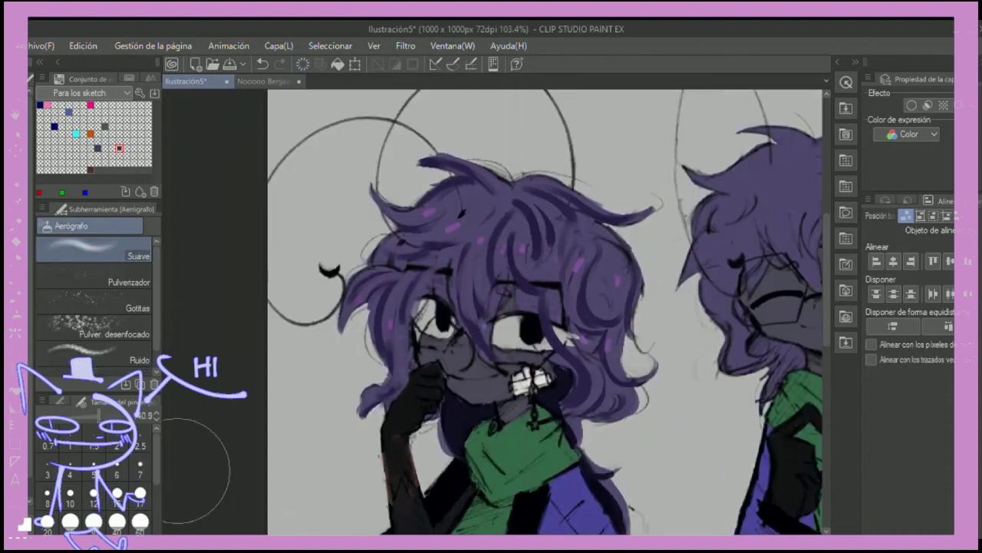
pyautogui.hotkey('ctrl', 'z')
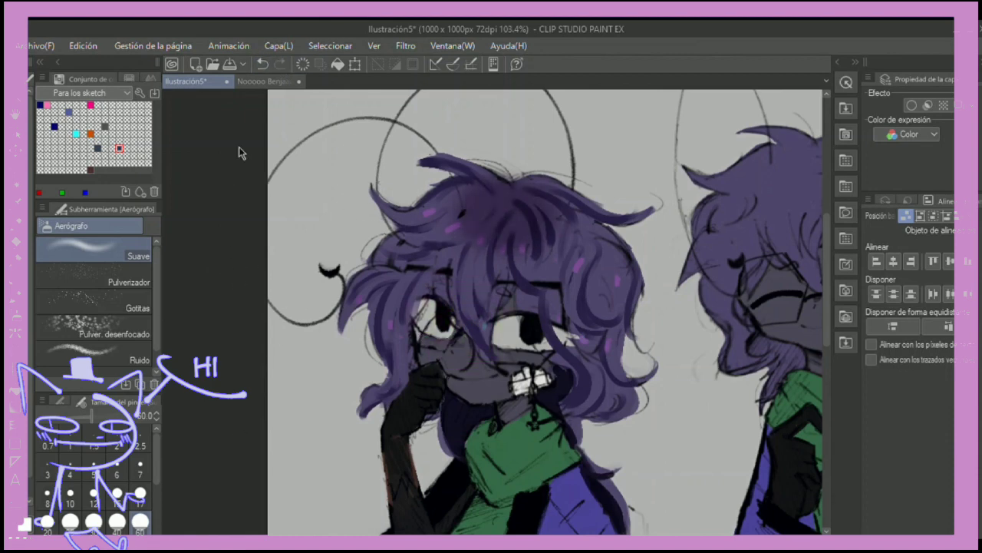
pyautogui.moveTo(399, 315)
pyautogui.mouseDown()
pyautogui.moveTo(553, 307)
pyautogui.moveTo(461, 345)
pyautogui.moveTo(468, 369)
pyautogui.moveTo(504, 338)
pyautogui.mouseUp()
pyautogui.hotkey('ctrl', 'z')
pyautogui.hotkey('ctrl', 'z')
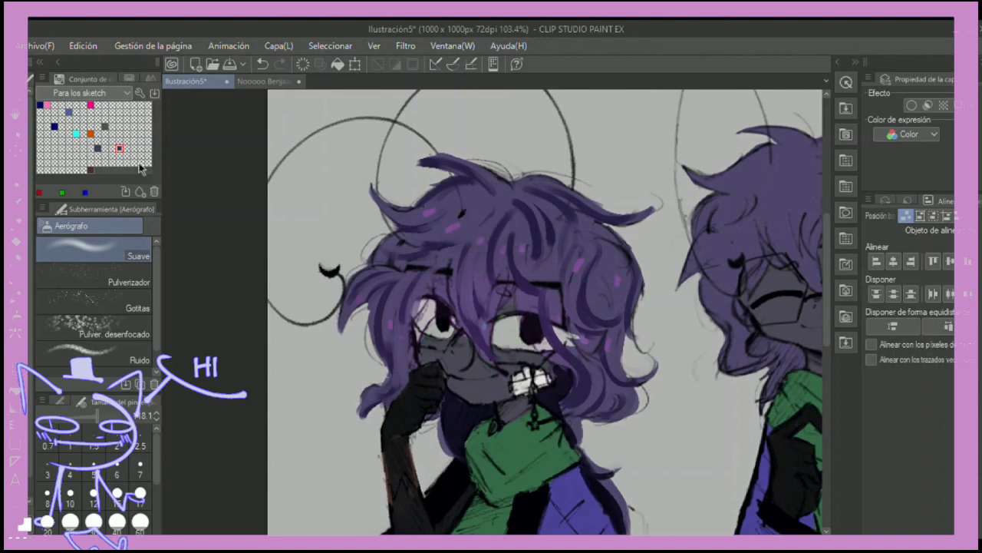
# - Shade the upper whites of the thinking character's eyes in lilac with the square texture brush, undoing the last stroke
pyautogui.press('p')
pyautogui.press(']')
pyautogui.press(']')
pyautogui.press(']')
pyautogui.press(']')
pyautogui.press(']')
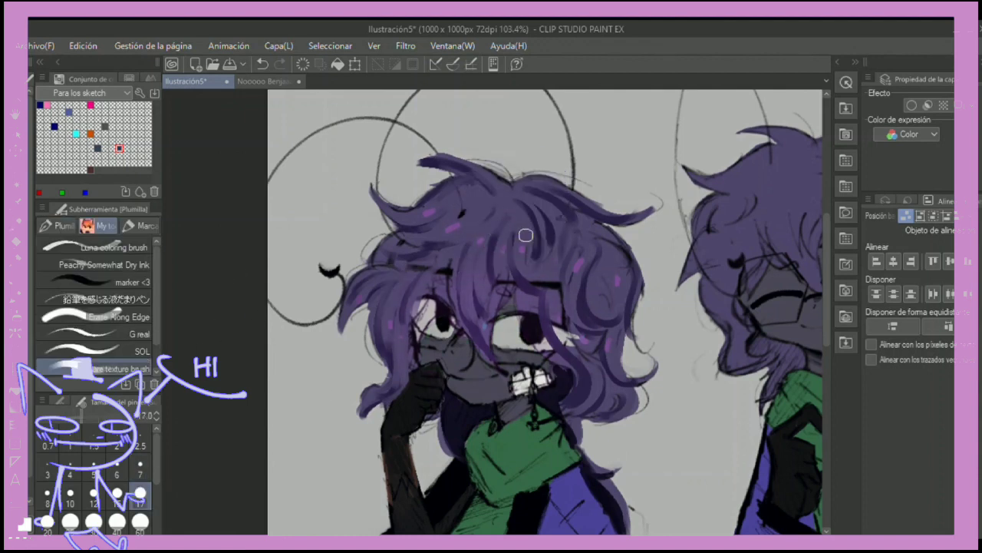
pyautogui.scroll(-5, 654, 182)
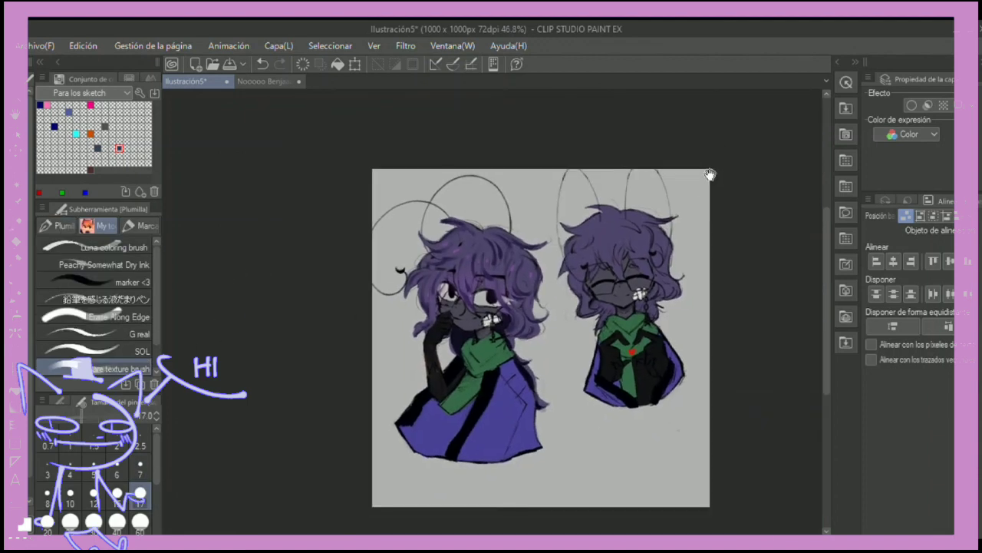
pyautogui.scroll(7, 492, 307)
pyautogui.scroll(-2, 240, 397)
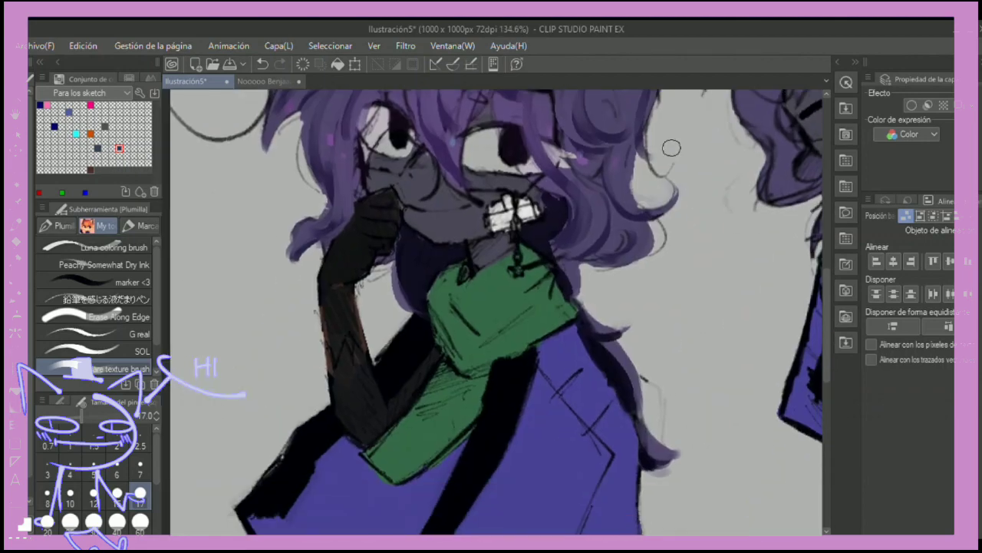
pyautogui.scroll(2, 466, 296)
pyautogui.scroll(-2, 466, 295)
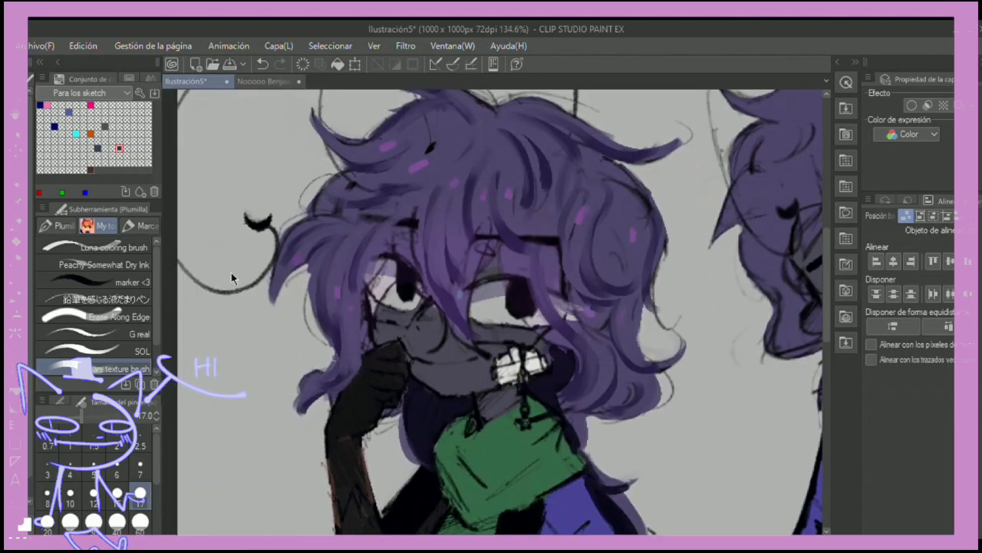
pyautogui.hotkey('ctrl', 'z')
pyautogui.scroll(2, 533, 282)
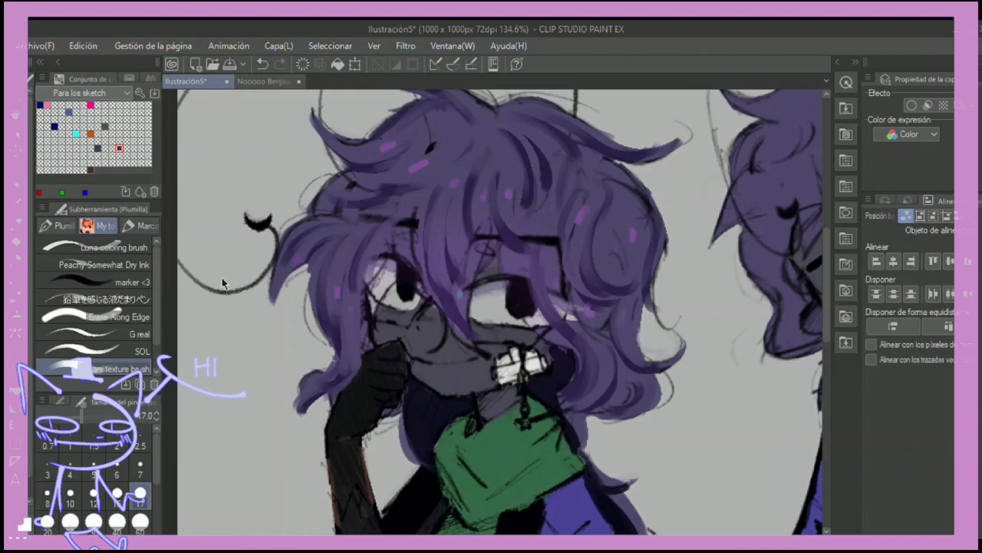
# - Add pinkish bands to the whites of the thinking character's eyes and white cross highlights in the pupils with brush size 2
pyautogui.click(140, 464)
pyautogui.scroll(3, 397, 298)
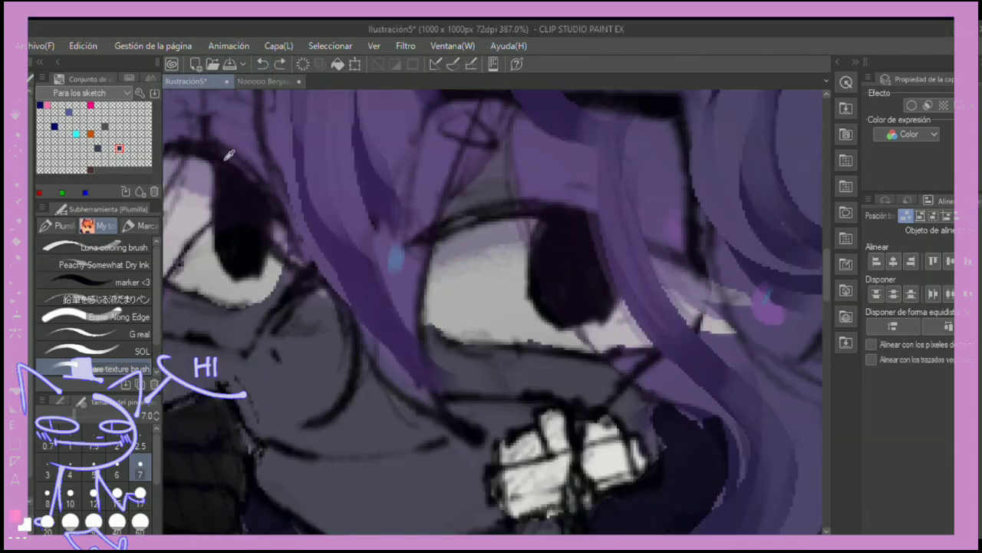
pyautogui.click(116, 442)
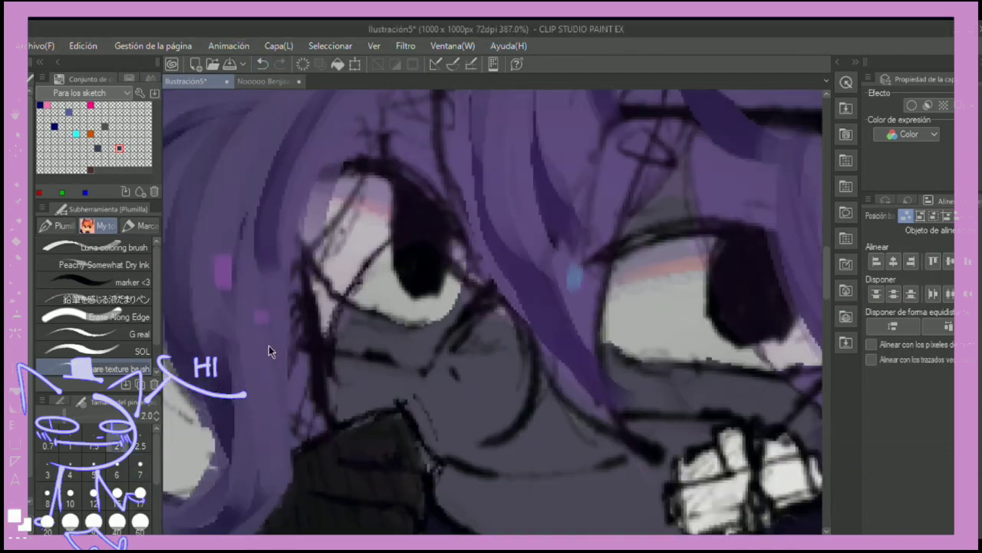
pyautogui.scroll(-5, 410, 222)
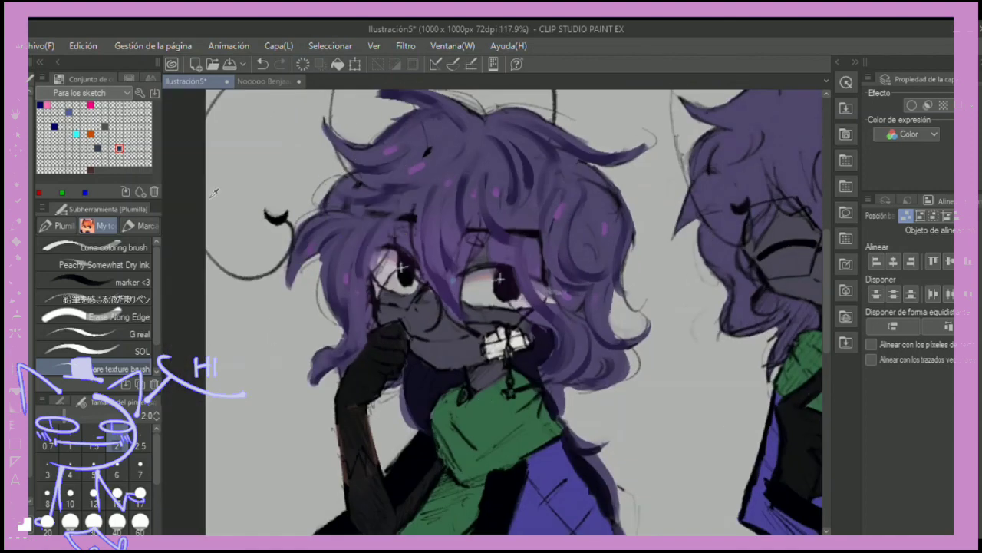
# - Paint very dark purple root strokes radiating from the parting on the thinking character's crown with brush size 12
pyautogui.click(93, 502)
pyautogui.moveTo(492, 129)
pyautogui.mouseDown()
pyautogui.moveTo(464, 192)
pyautogui.moveTo(452, 195)
pyautogui.mouseUp()
pyautogui.moveTo(414, 107)
pyautogui.mouseDown()
pyautogui.moveTo(495, 142)
pyautogui.moveTo(418, 173)
pyautogui.mouseUp()
pyautogui.moveTo(497, 121)
pyautogui.mouseDown()
pyautogui.moveTo(507, 190)
pyautogui.moveTo(537, 173)
pyautogui.mouseUp()
pyautogui.moveTo(511, 139); pyautogui.dragTo(504, 110)
# - Blend the dark root strokes into the surrounding hair with the Mezcla húmeda brush at size 17
pyautogui.press('j')
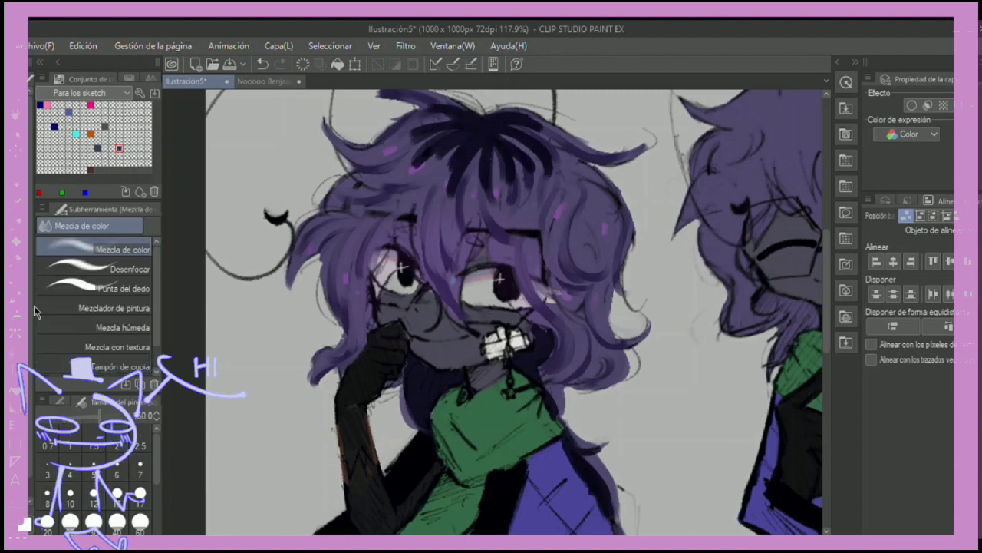
pyautogui.moveTo(418, 173)
pyautogui.mouseDown()
pyautogui.moveTo(468, 146)
pyautogui.moveTo(436, 184)
pyautogui.moveTo(476, 154)
pyautogui.mouseUp()
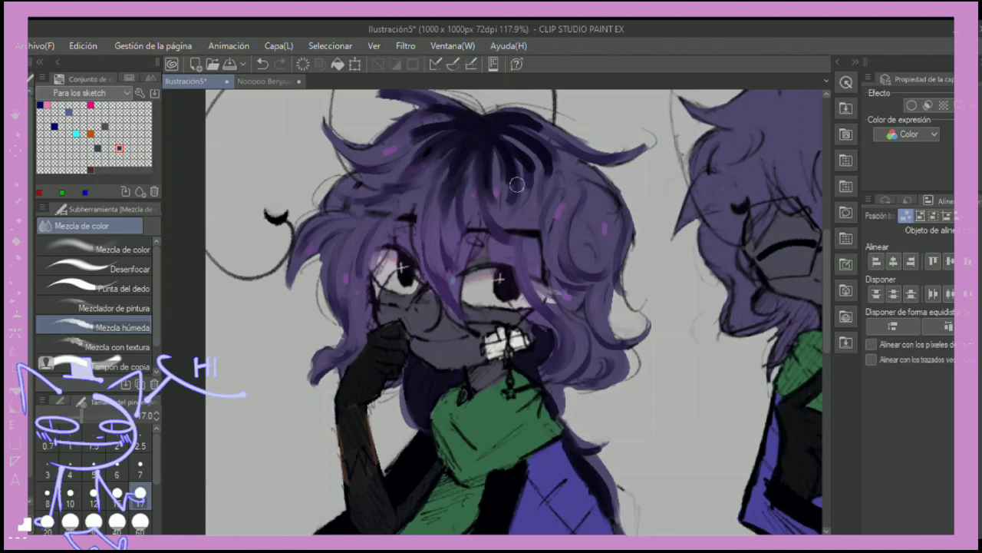
pyautogui.moveTo(510, 192); pyautogui.dragTo(545, 130)
pyautogui.moveTo(452, 149); pyautogui.dragTo(414, 111)
# - Paint bright magenta highlights on the thinking character's strands and outer curls with the フラット brush at size 6, softening them with the Goma moldeable eraser
pyautogui.press('p')
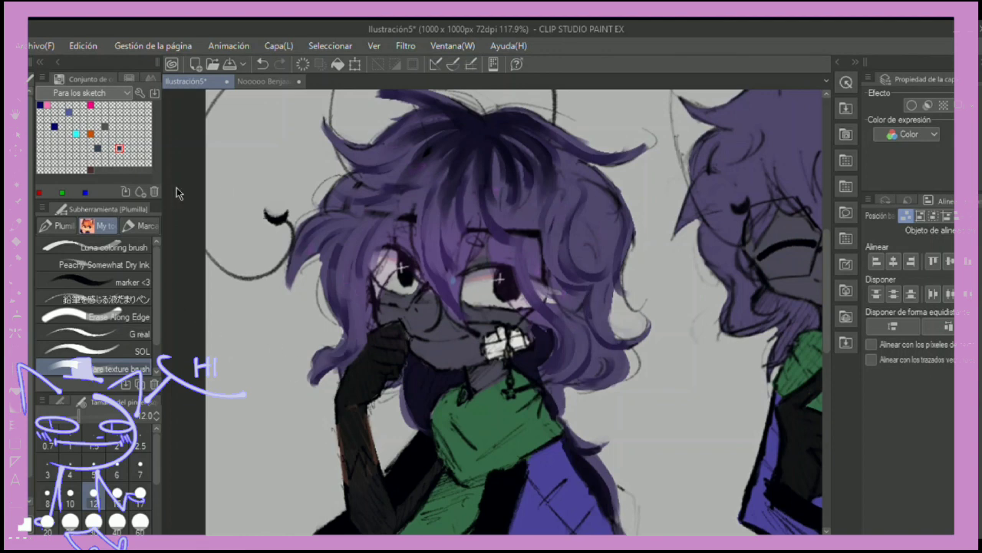
pyautogui.click(115, 247)
pyautogui.click(115, 367)
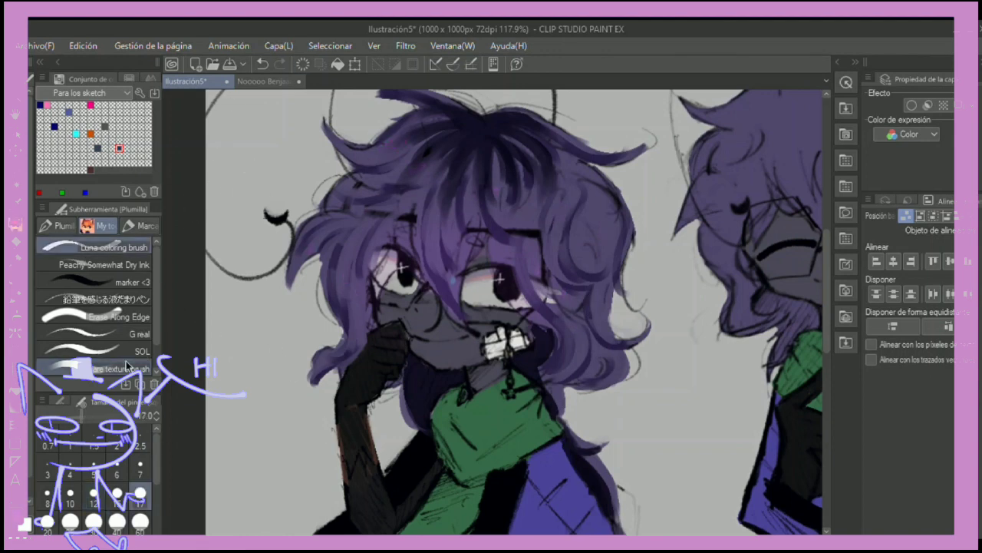
pyautogui.click(92, 356)
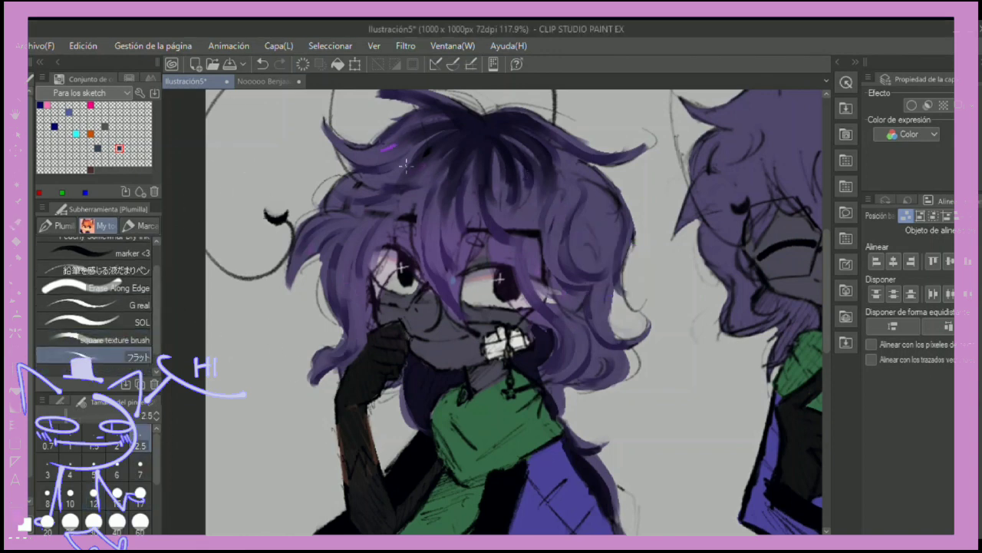
pyautogui.moveTo(387, 148)
pyautogui.mouseDown()
pyautogui.moveTo(400, 142)
pyautogui.moveTo(485, 218)
pyautogui.mouseUp()
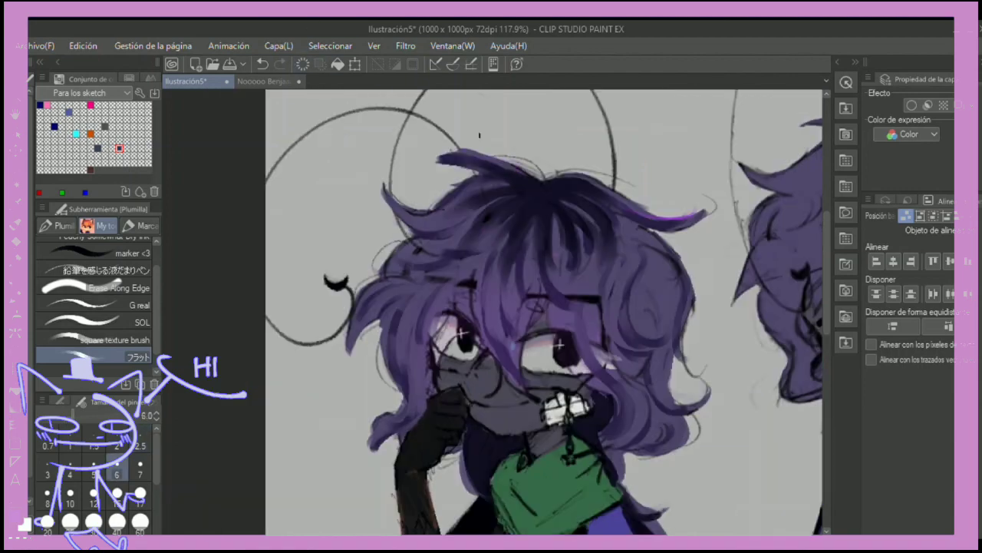
pyautogui.moveTo(418, 261); pyautogui.dragTo(384, 165)
pyautogui.moveTo(643, 286); pyautogui.dragTo(651, 368)
pyautogui.moveTo(739, 51); pyautogui.dragTo(725, 106)
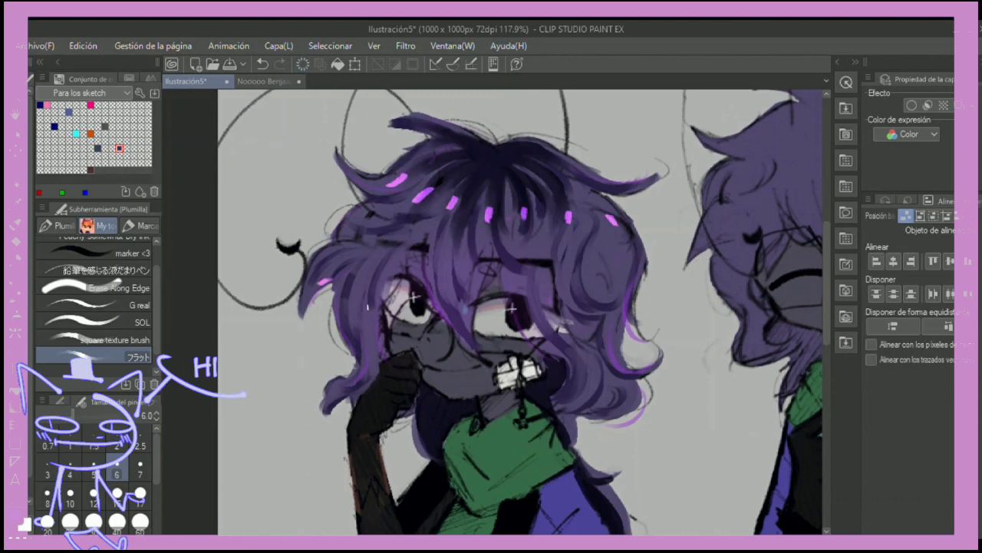
pyautogui.press('e')
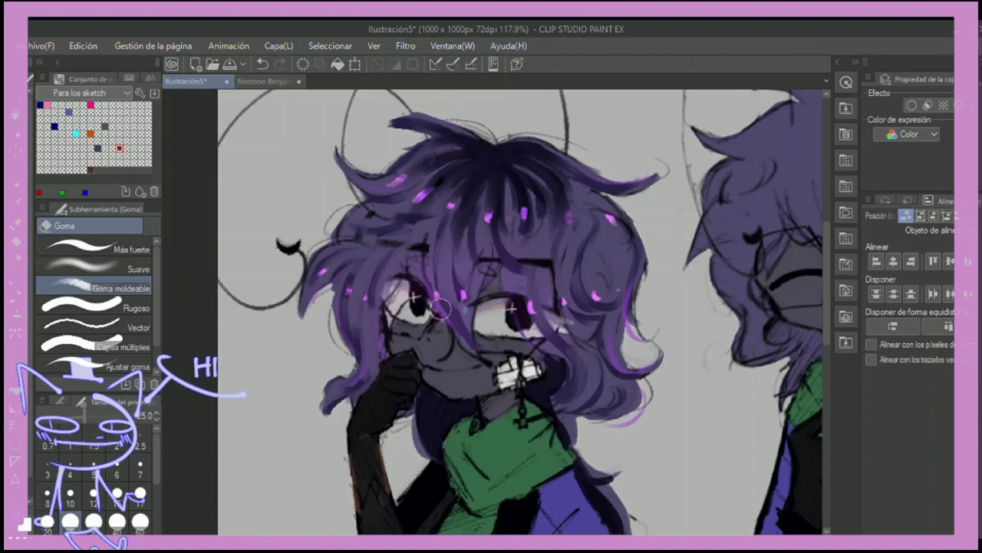
# - Rework the outer curls and loose hair tips of the thinking character in purple with the フラット brush at size 7
pyautogui.press('p')
pyautogui.hotkey('ctrl', '-')
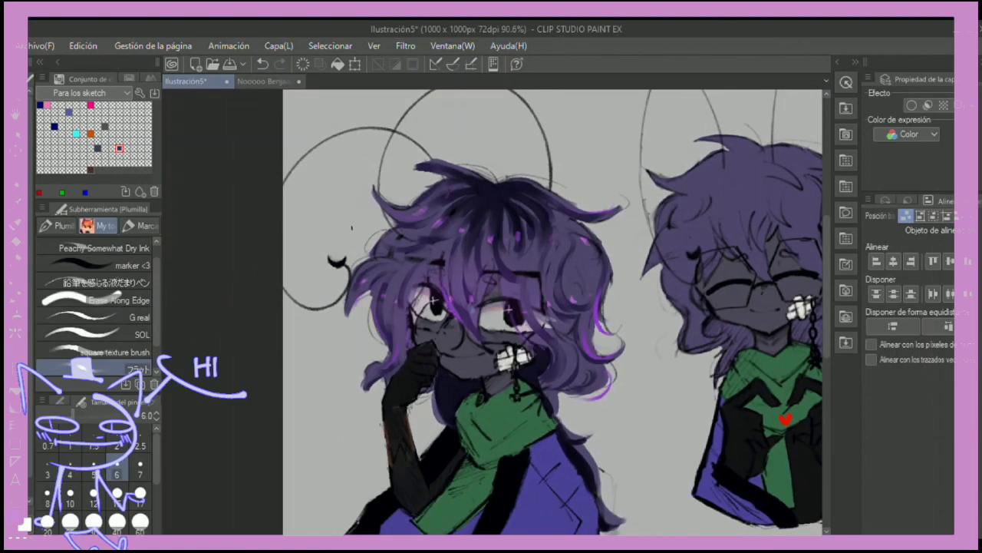
pyautogui.press(']')
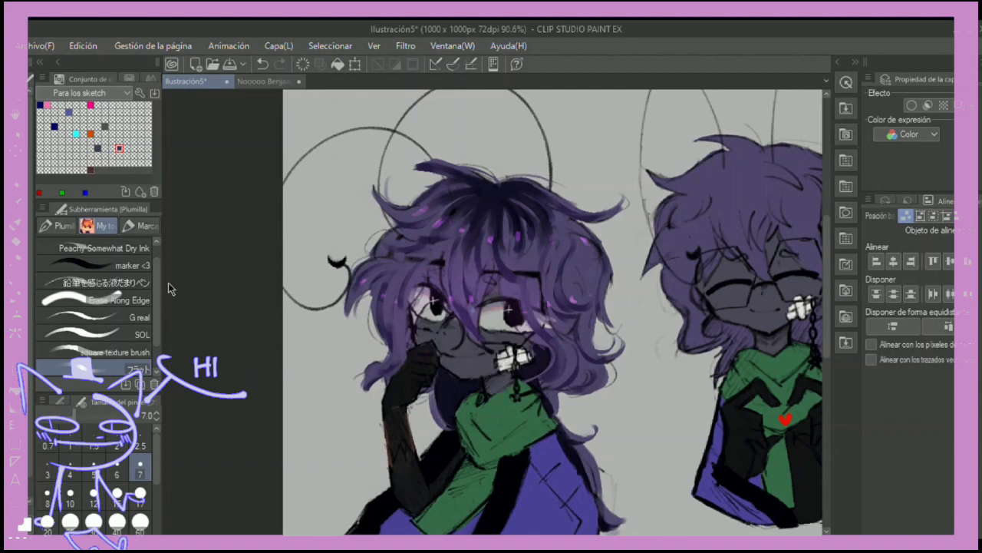
# - Shade the thinking character's nose and nearby cheek in darker grey with the square texture brush at size 17
pyautogui.scroll(3, 465, 404)
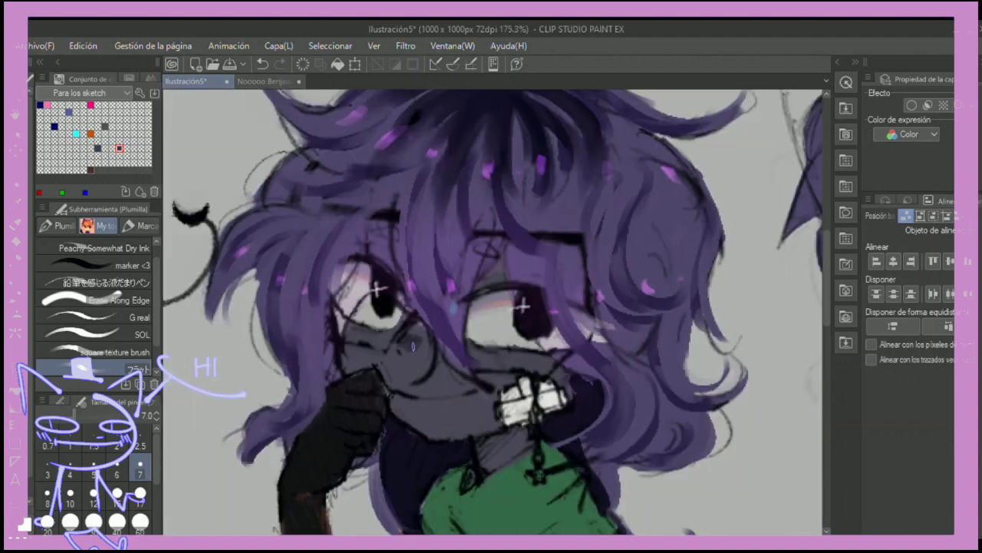
pyautogui.press(',')
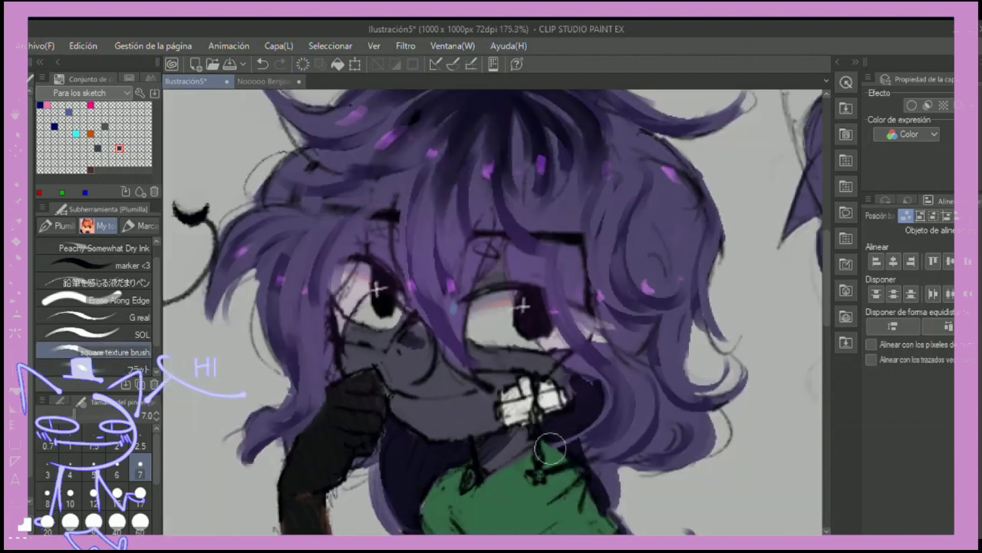
pyautogui.press(']')
pyautogui.press(']')
pyautogui.press(']')
pyautogui.press(']')
pyautogui.press('[')
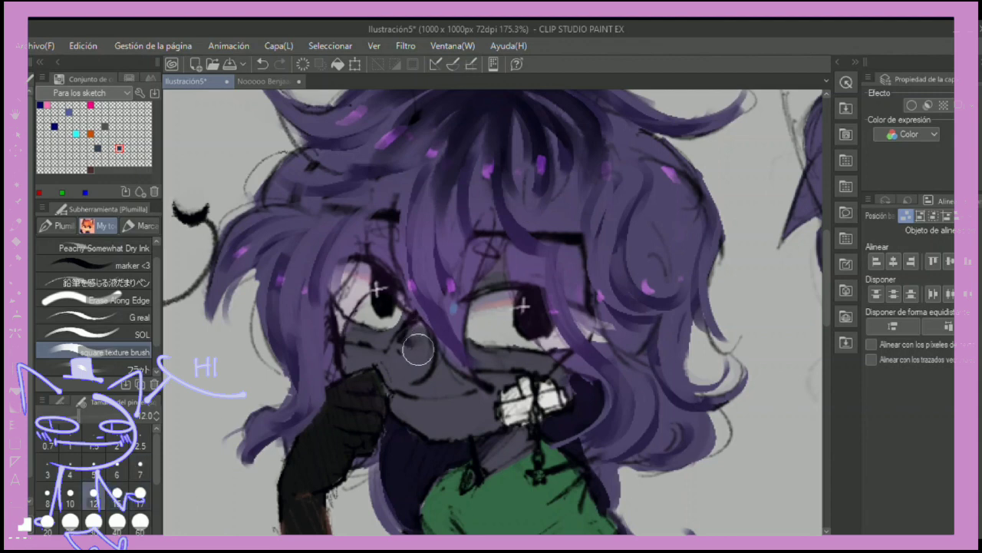
pyautogui.press(']')
pyautogui.press(']')
pyautogui.hotkey('ctrl', 'z')
pyautogui.hotkey('ctrl', 'z')
pyautogui.hotkey('ctrl', 'z')
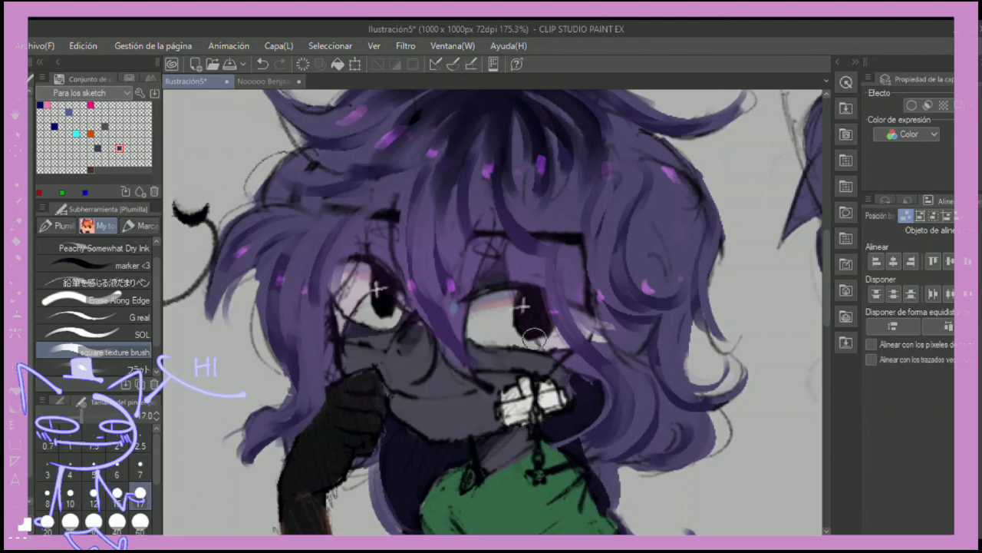
# - Shade the face between the thinking character's eye and raised hand in dark navy, comparing it with a darker version
pyautogui.hotkey('ctrl', 'y')
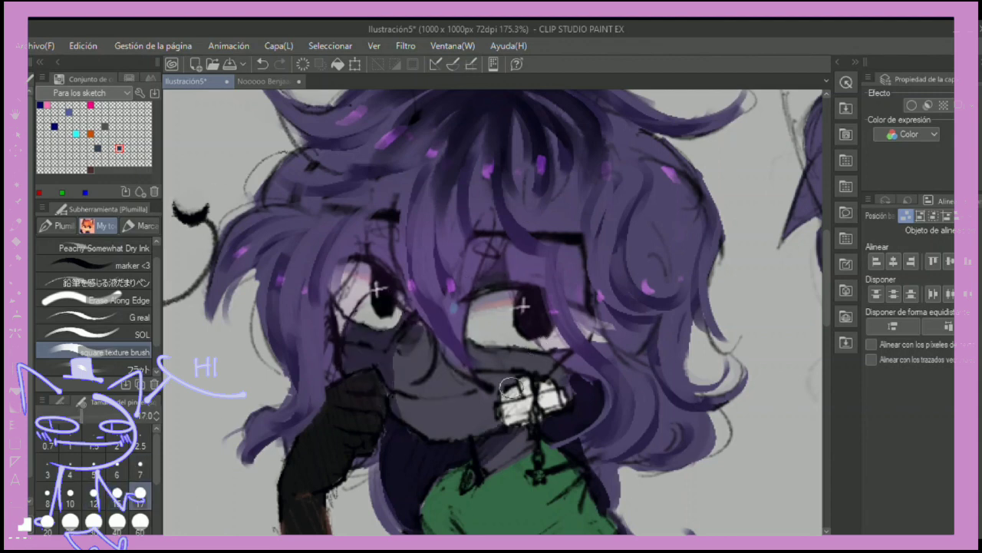
pyautogui.hotkey('ctrl', 'z')
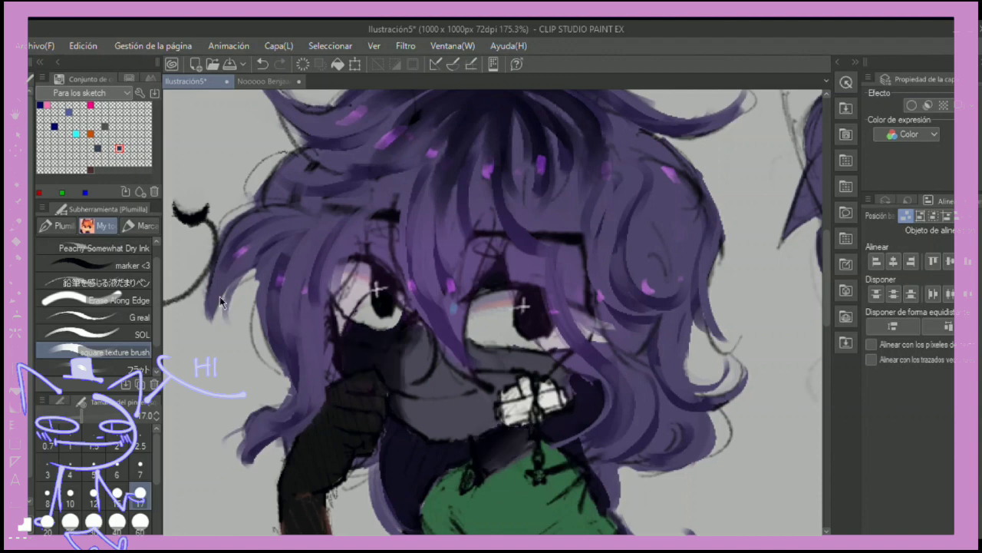
pyautogui.hotkey('ctrl', 'y')
pyautogui.hotkey('ctrl', 'z')
pyautogui.hotkey('ctrl', 'y')
pyautogui.hotkey('ctrl', 'z')
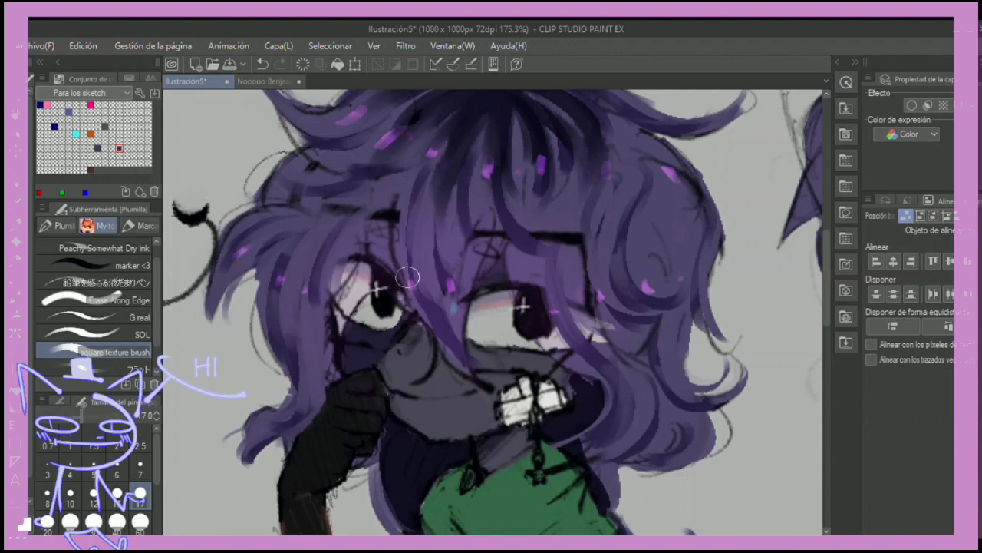
# - Darken the thinking character's cloak panel beneath the raised arm to deep navy
pyautogui.hotkey('ctrl', '0')
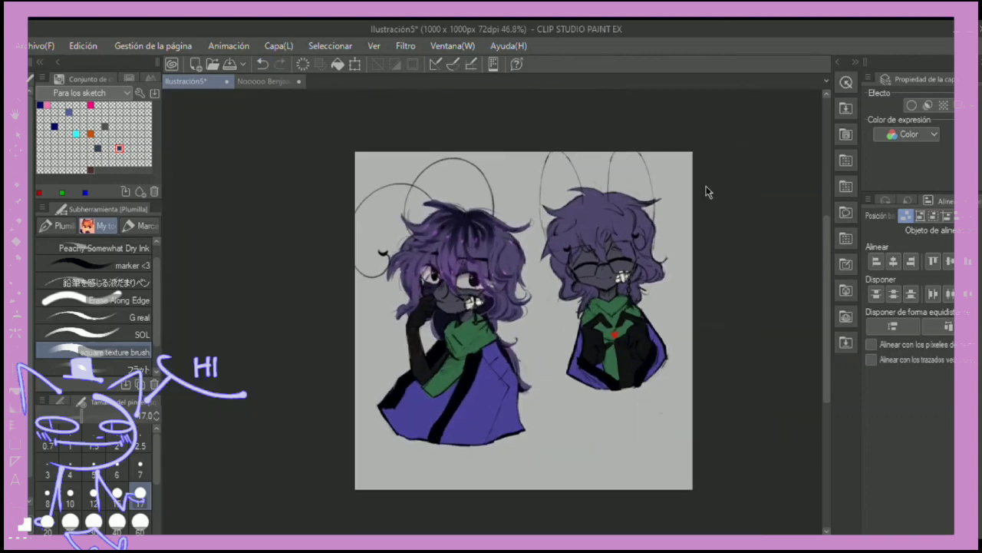
pyautogui.scroll(4, 279, 402)
pyautogui.hotkey('ctrl', 'y')
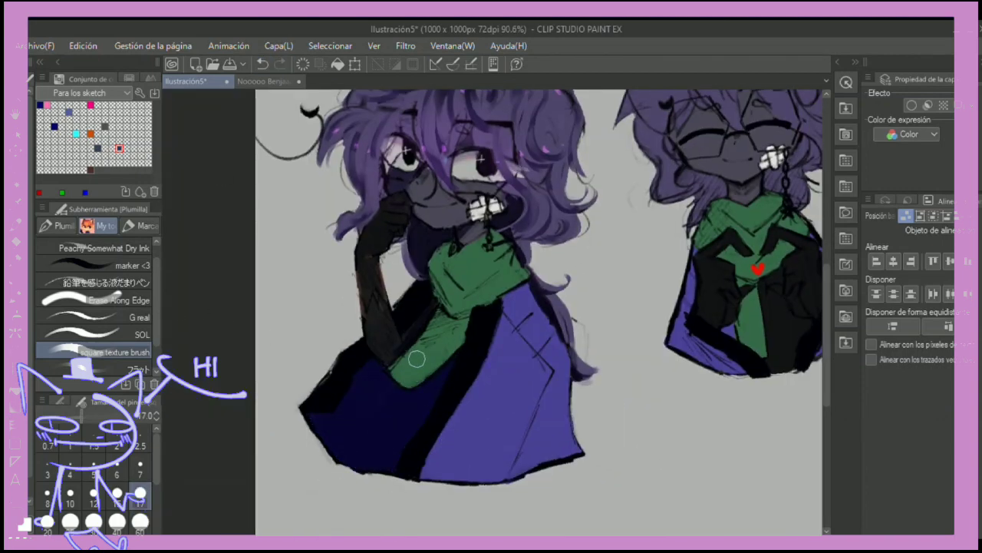
# - Paint darker green shadows along the side, folds and lower end of the scarf with the square texture brush at size 15
pyautogui.scroll(5, 537, 291)
pyautogui.scroll(-1, 461, 345)
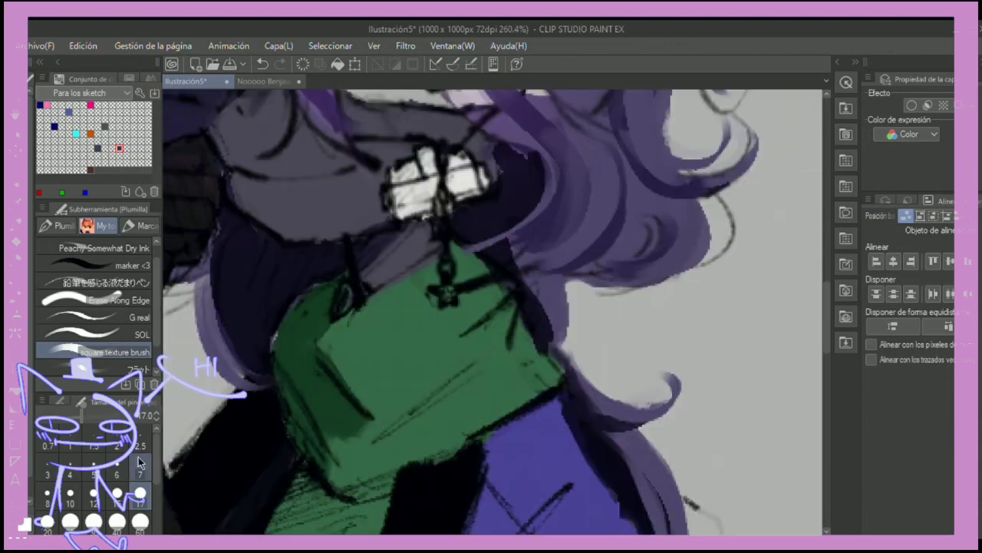
pyautogui.scroll(2, 461, 346)
pyautogui.scroll(3, 487, 285)
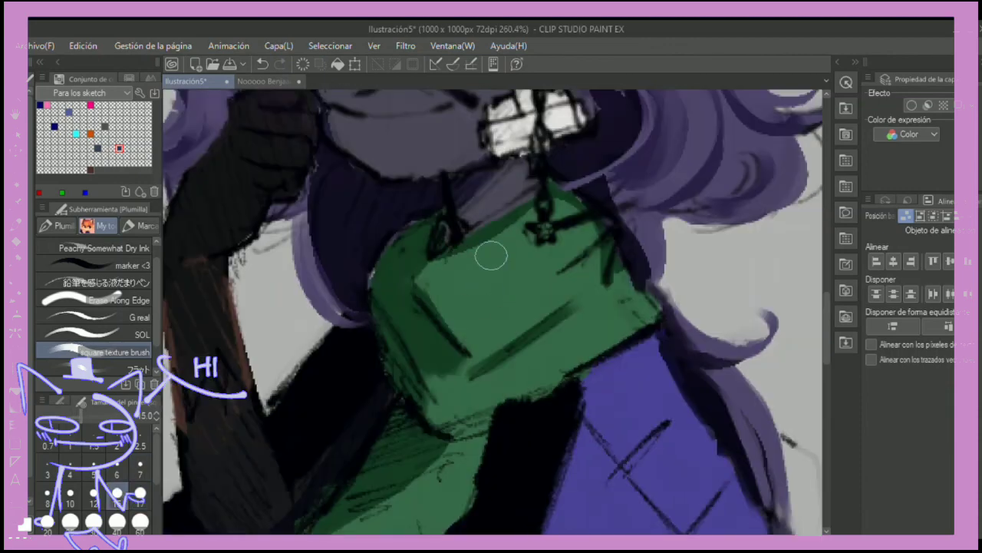
pyautogui.press('.')
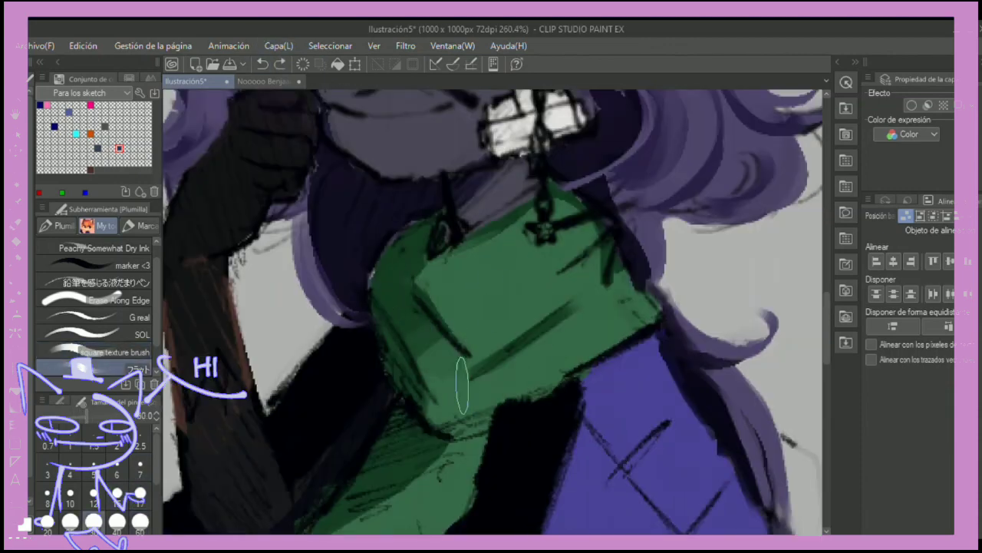
pyautogui.press(',')
pyautogui.scroll(-2, 575, 303)
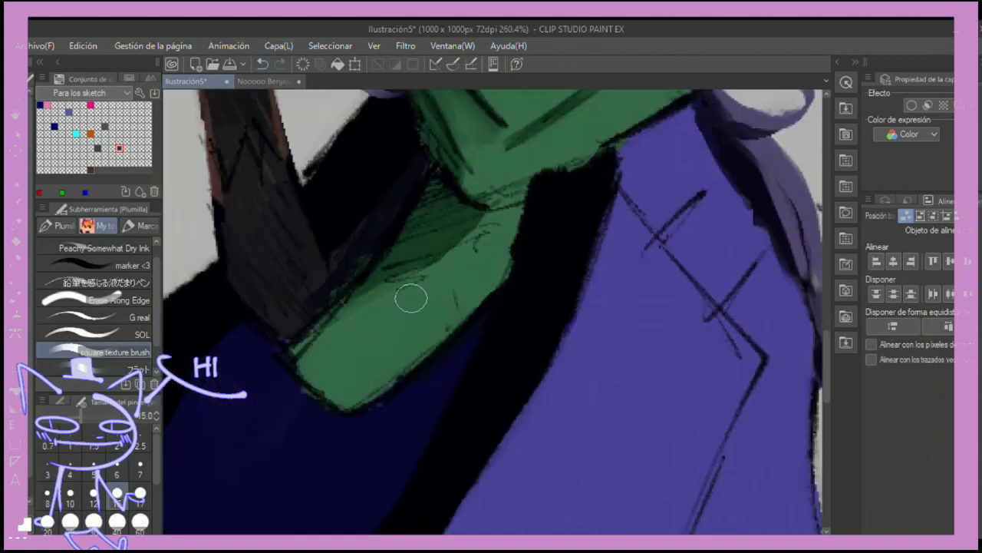
pyautogui.scroll(-3, 413, 292)
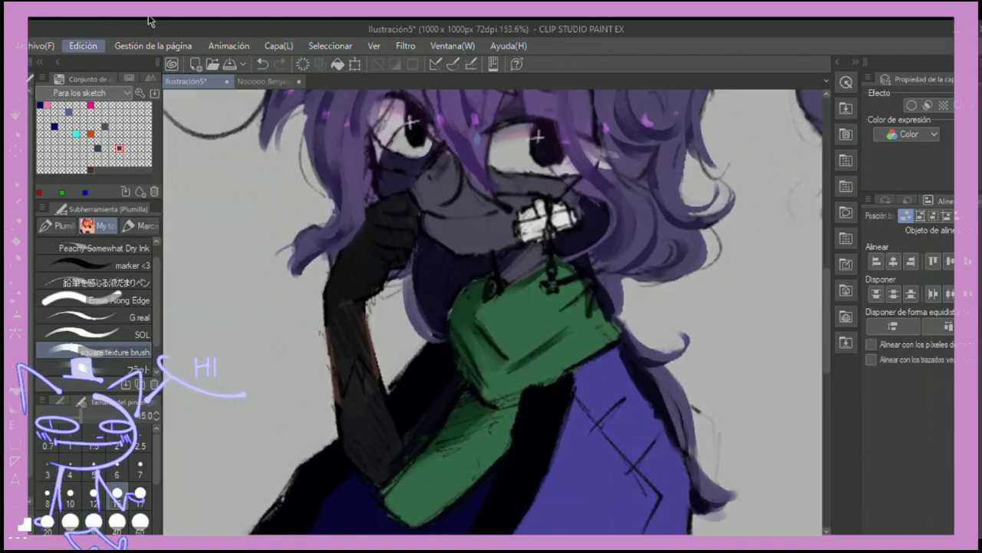
# - Select the scarf's shadow areas with the lasso and shift their hue towards yellowish green
pyautogui.hotkey('ctrl', 'u')
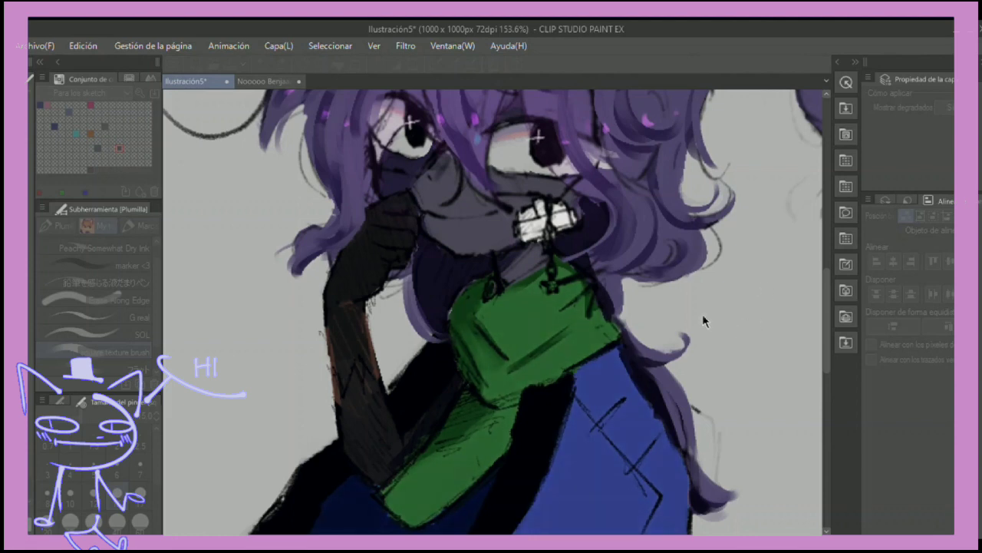
pyautogui.press('Return')
pyautogui.press('m')
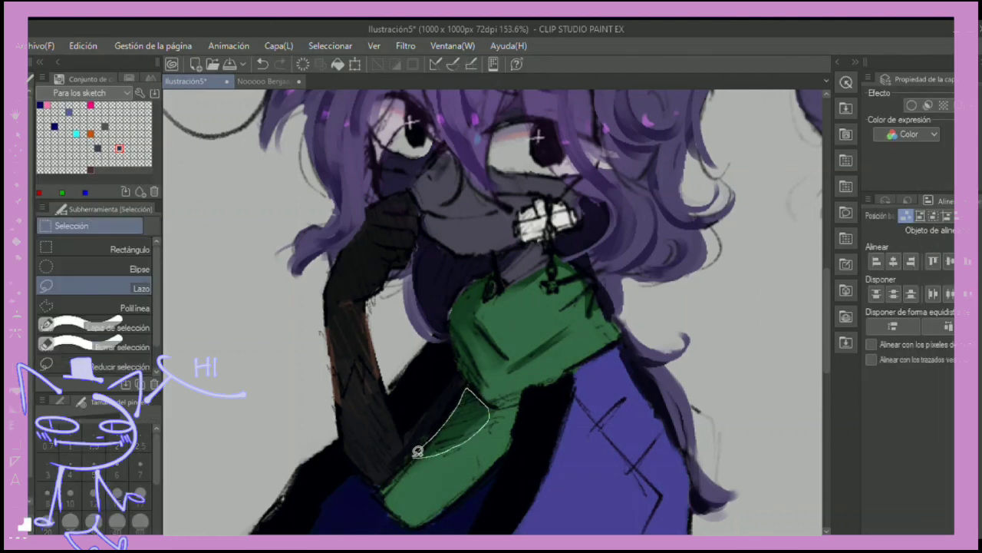
pyautogui.moveTo(417, 452); pyautogui.dragTo(419, 453)
pyautogui.moveTo(460, 400)
pyautogui.mouseDown()
pyautogui.moveTo(537, 353)
pyautogui.moveTo(584, 277)
pyautogui.moveTo(479, 305)
pyautogui.mouseUp()
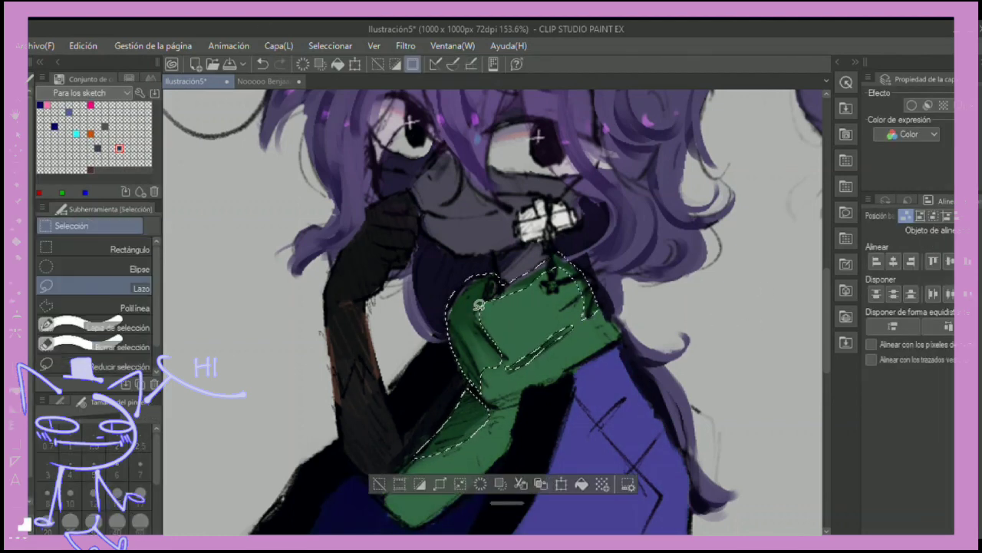
pyautogui.hotkey('ctrl', 'u')
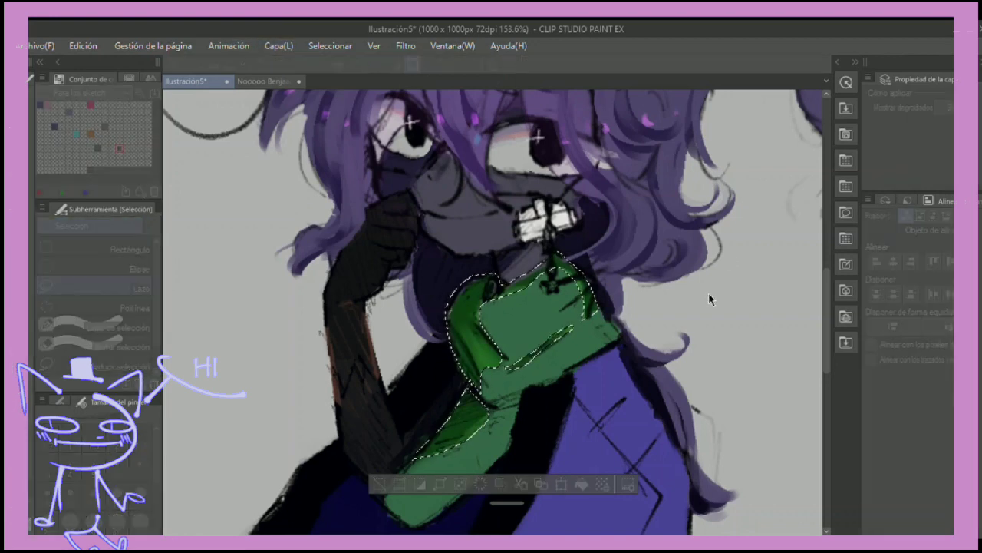
pyautogui.press('Return')
pyautogui.hotkey('ctrl', 'd')
pyautogui.press('p')
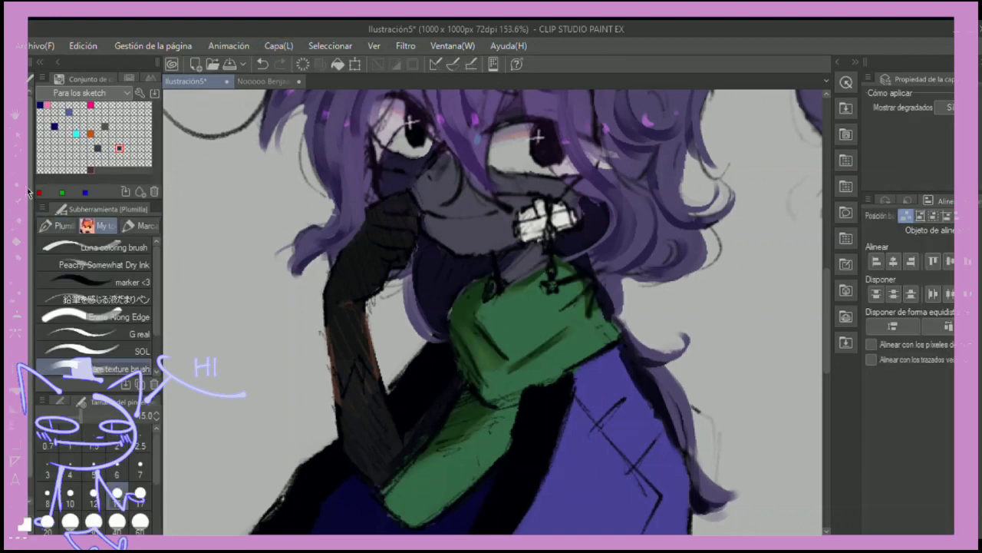
# - Darken the thinking character's raised hand and forearm with the square texture brush at size 40
pyautogui.hotkey('ctrl', 'e')
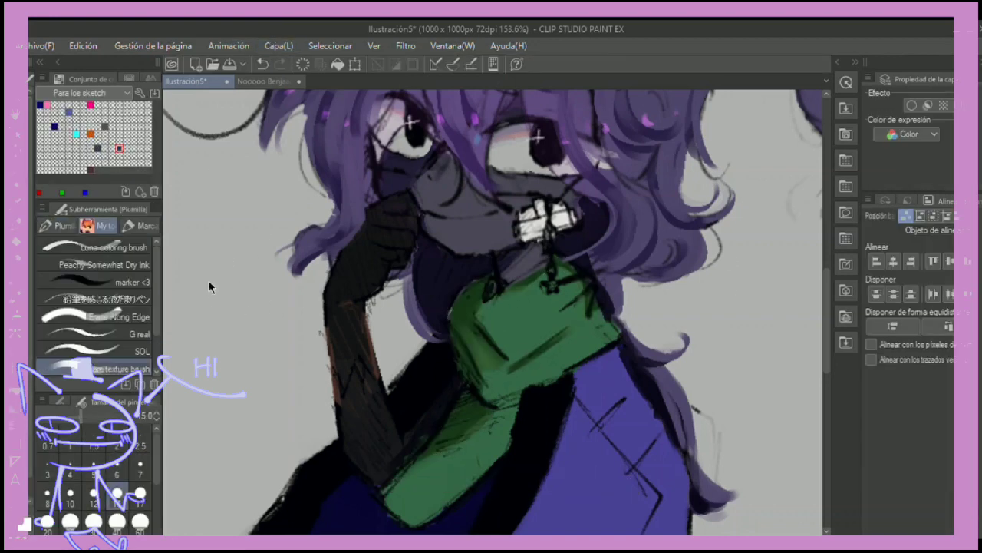
pyautogui.hotkey('ctrl', '-')
pyautogui.scroll(3, 386, 323)
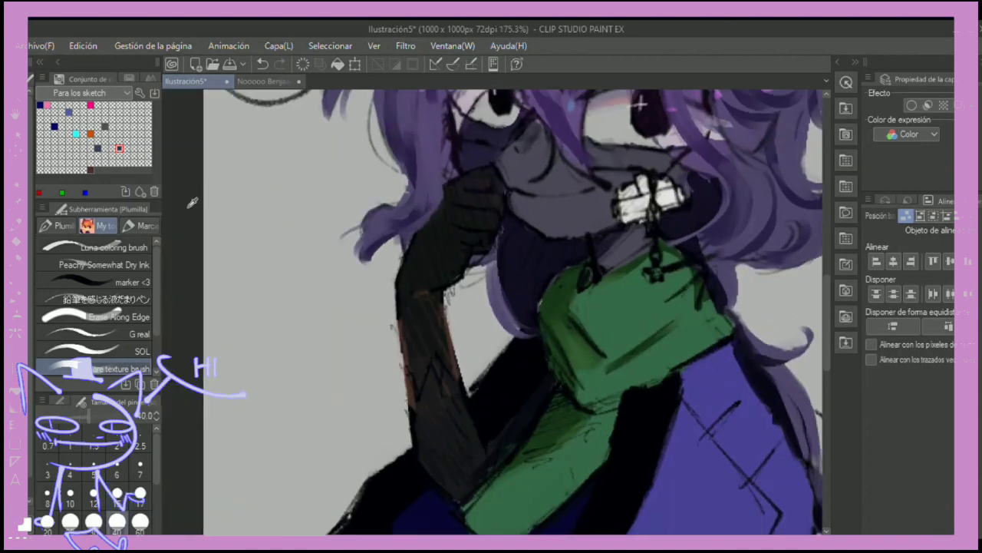
pyautogui.moveTo(433, 220)
pyautogui.mouseDown()
pyautogui.moveTo(486, 423)
pyautogui.moveTo(453, 219)
pyautogui.mouseUp()
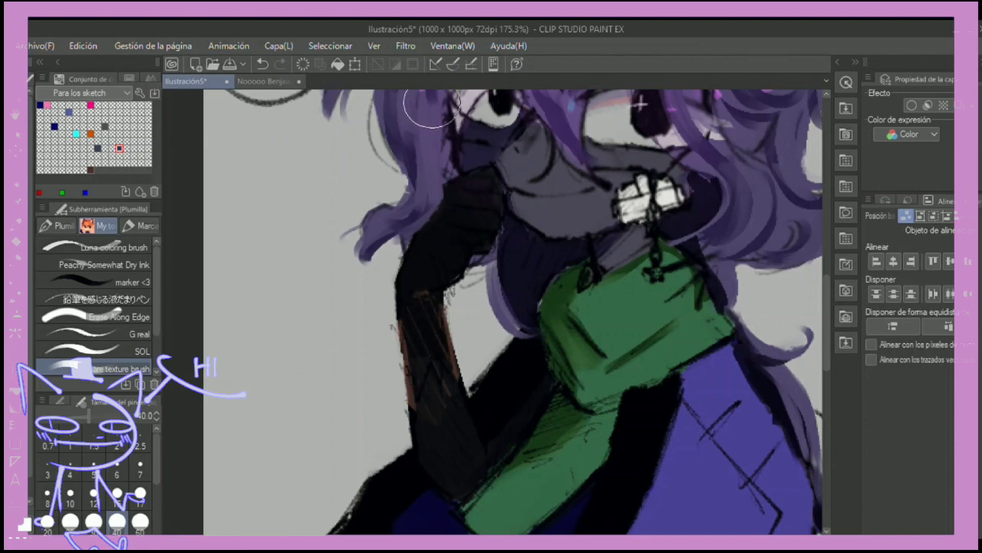
# - Airbrush a purple-to-pink gradient over the cloak's light panel with the Suave airbrush, undoing the glow on the navy panel
pyautogui.scroll(-3, 430, 107)
pyautogui.scroll(2, 499, 307)
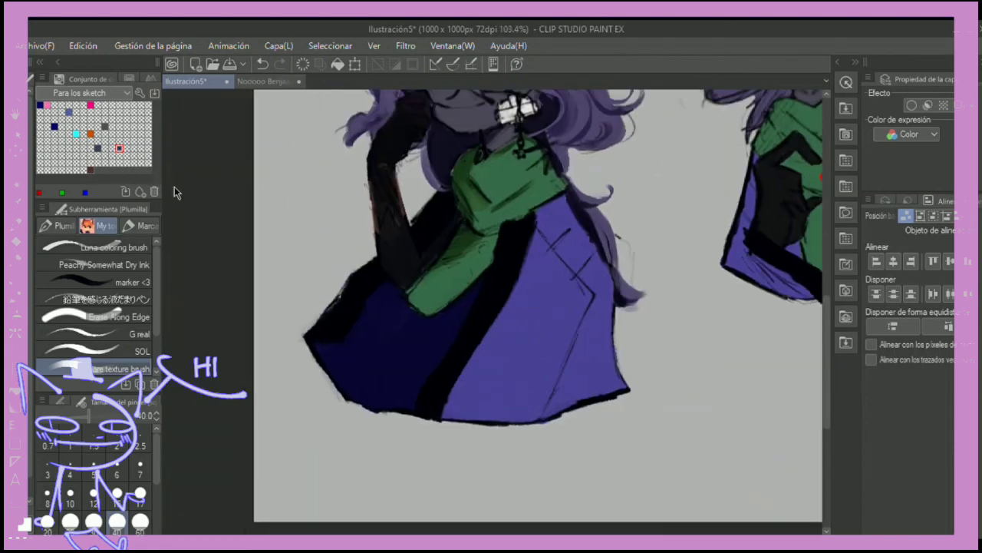
pyautogui.moveTo(538, 388)
pyautogui.mouseDown()
pyautogui.moveTo(592, 390)
pyautogui.moveTo(559, 303)
pyautogui.mouseUp()
pyautogui.hotkey('ctrl', 'z')
pyautogui.click(115, 351)
pyautogui.moveTo(591, 361)
pyautogui.mouseDown()
pyautogui.moveTo(560, 384)
pyautogui.moveTo(521, 325)
pyautogui.moveTo(592, 383)
pyautogui.moveTo(599, 264)
pyautogui.mouseUp()
pyautogui.press('b')
pyautogui.hotkey('ctrl', 'z')
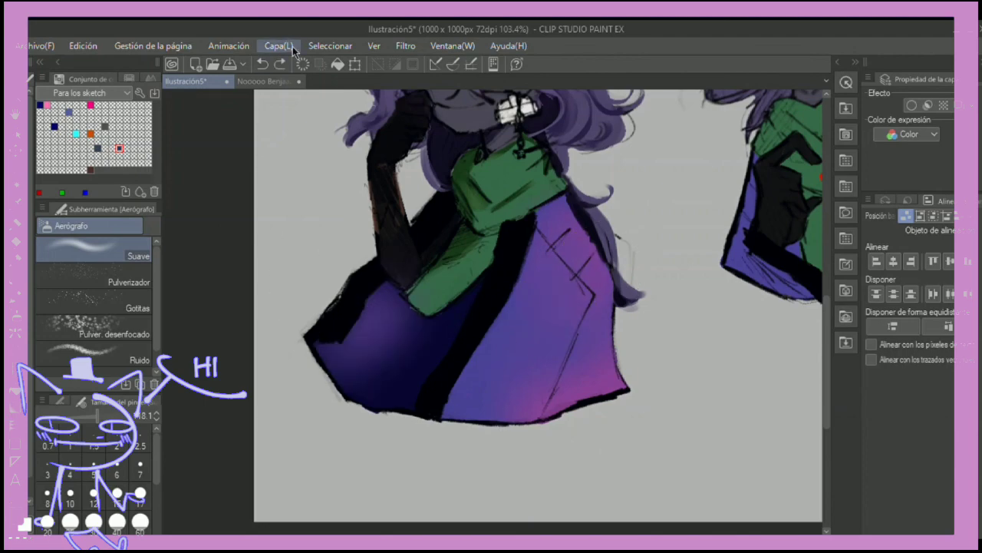
# - Paint a white moon and a small cross-shaped star on the cloak's gradient panel with the square texture brush
pyautogui.press('p')
pyautogui.scroll(-2, 100, 322)
pyautogui.click(115, 339)
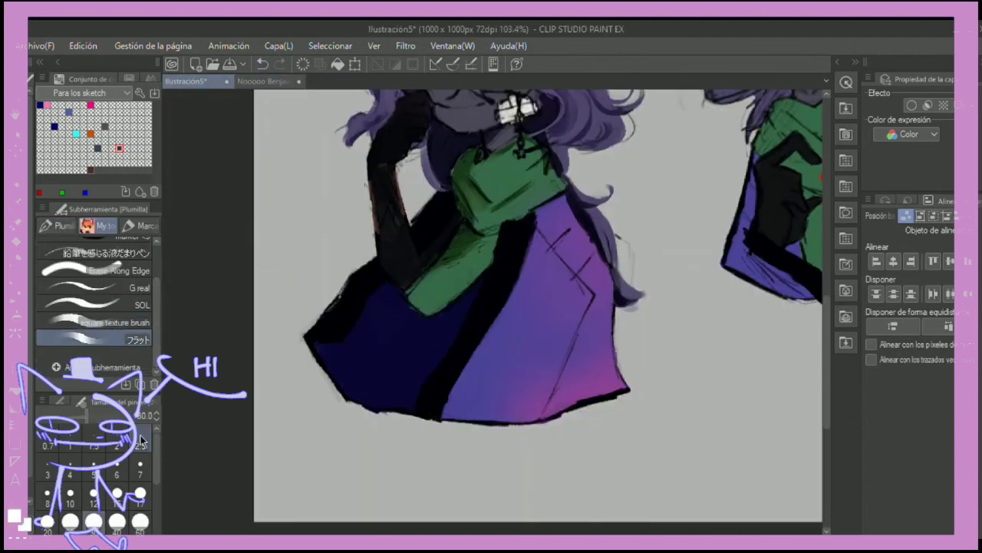
pyautogui.click(139, 464)
pyautogui.press(',')
pyautogui.scroll(2, 423, 346)
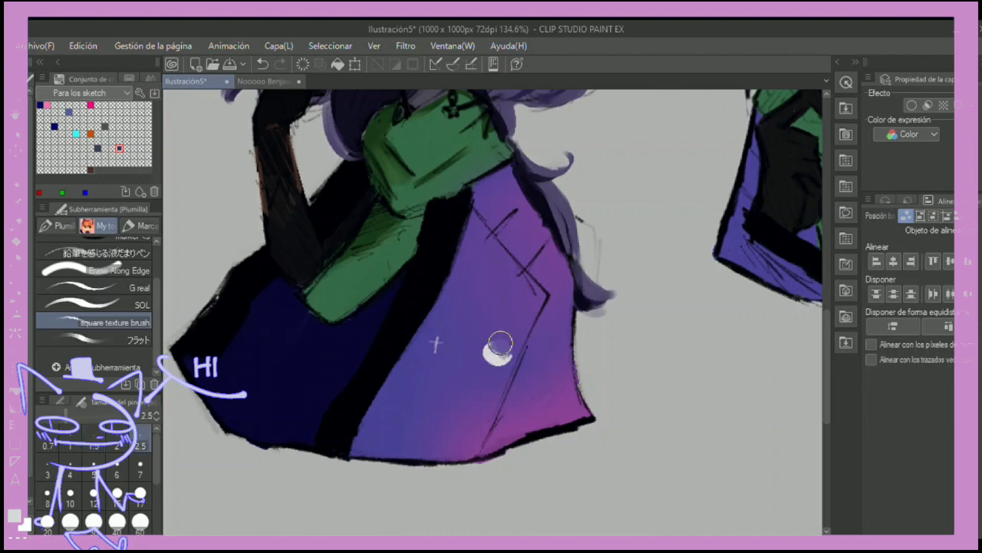
# - Finish the moon as a crescent and scatter small white stars over both cloak panels at brush size 2.5
pyautogui.press('e')
pyautogui.press('p')
pyautogui.moveTo(488, 275); pyautogui.dragTo(594, 269)
pyautogui.hotkey('ctrl', '0')
pyautogui.scroll(3, 360, 353)
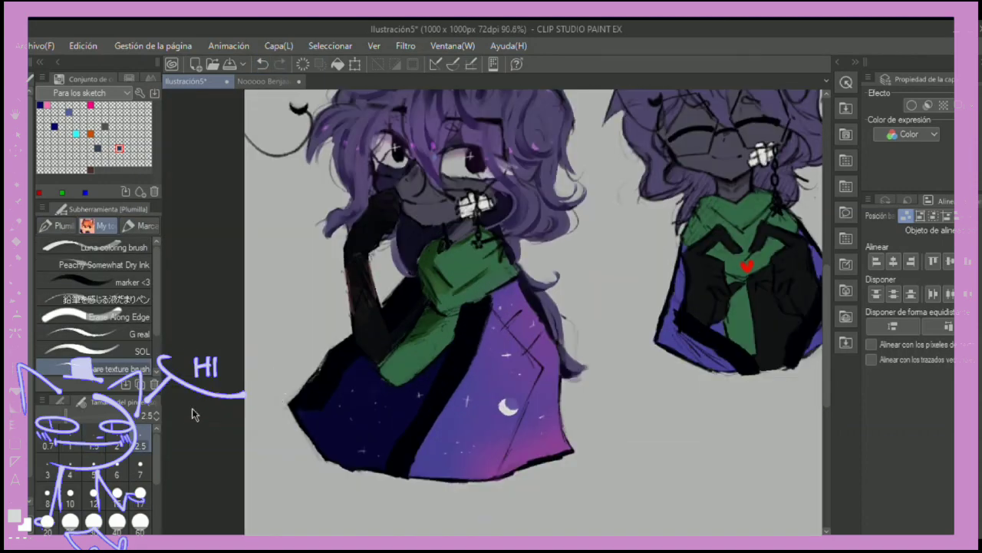
# - Shade the thinking character's exposed white teeth in grey with the square texture brush at size 7
pyautogui.scroll(-2, 163, 281)
pyautogui.scroll(5, 452, 158)
pyautogui.press(']')
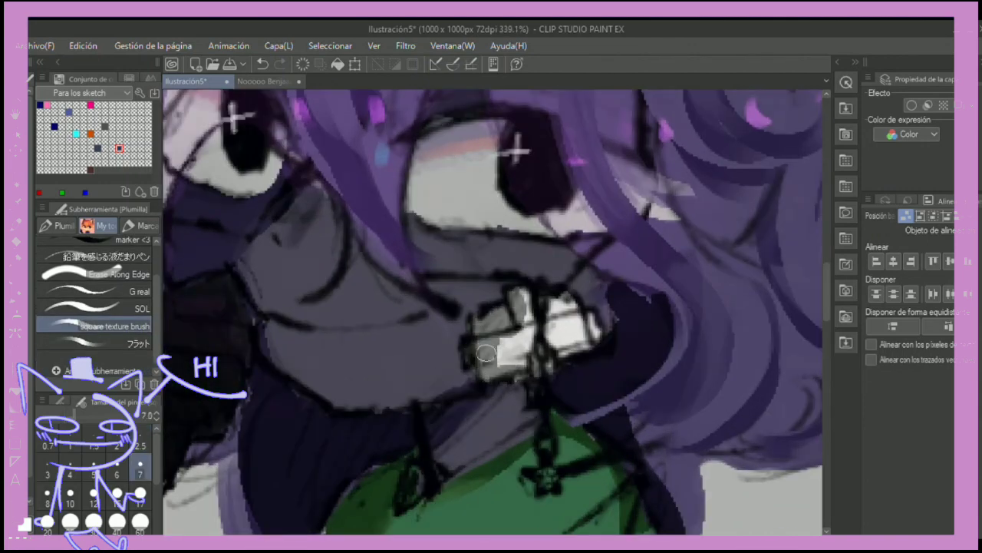
pyautogui.moveTo(490, 311)
pyautogui.mouseDown()
pyautogui.moveTo(363, 272)
pyautogui.moveTo(498, 363)
pyautogui.moveTo(547, 322)
pyautogui.mouseUp()
# - Paint dark purple strand shadows through the smiling character's hair with the square texture brush at size 15
pyautogui.scroll(-5, 547, 322)
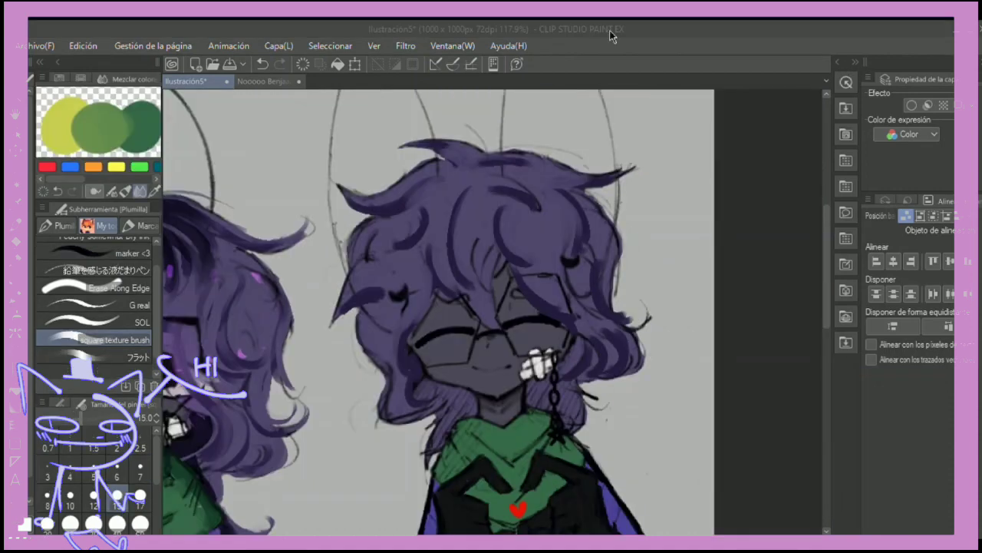
pyautogui.moveTo(438, 221)
pyautogui.mouseDown()
pyautogui.moveTo(549, 238)
pyautogui.moveTo(368, 287)
pyautogui.moveTo(377, 331)
pyautogui.moveTo(367, 262)
pyautogui.moveTo(383, 227)
pyautogui.moveTo(408, 327)
pyautogui.moveTo(459, 198)
pyautogui.moveTo(544, 202)
pyautogui.mouseUp()
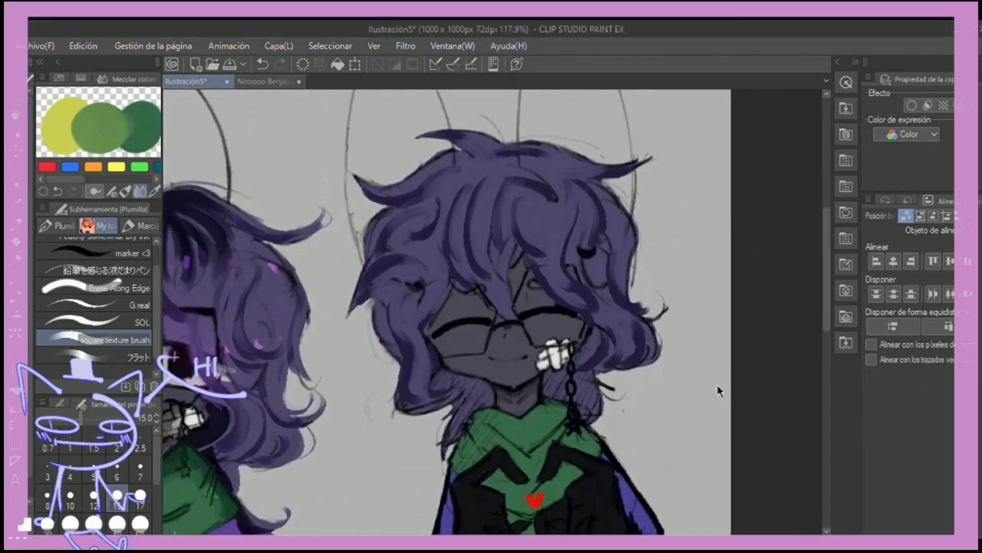
# - Paint very dark root strokes from the smiling character's crown at brush size 12 and blend them into the hair
pyautogui.scroll(3, 717, 390)
pyautogui.click(94, 501)
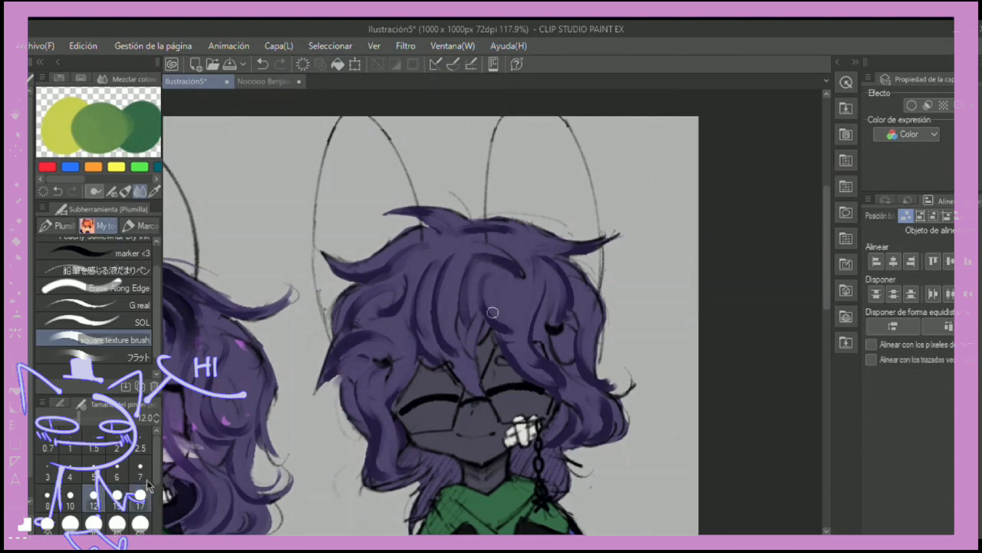
pyautogui.moveTo(468, 261); pyautogui.dragTo(449, 303)
pyautogui.moveTo(510, 296)
pyautogui.mouseDown()
pyautogui.moveTo(463, 237)
pyautogui.moveTo(499, 286)
pyautogui.mouseUp()
pyautogui.press('j')
pyautogui.press('p')
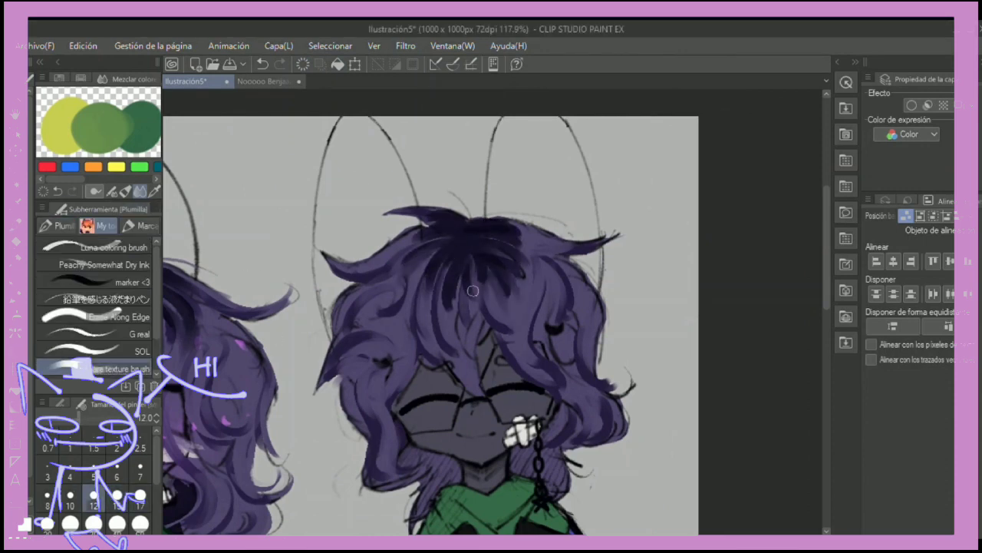
# - Airbrush a bright violet glow onto the smiling character's fringe and the strands framing the face with the Suave airbrush
pyautogui.scroll(-3, 184, 301)
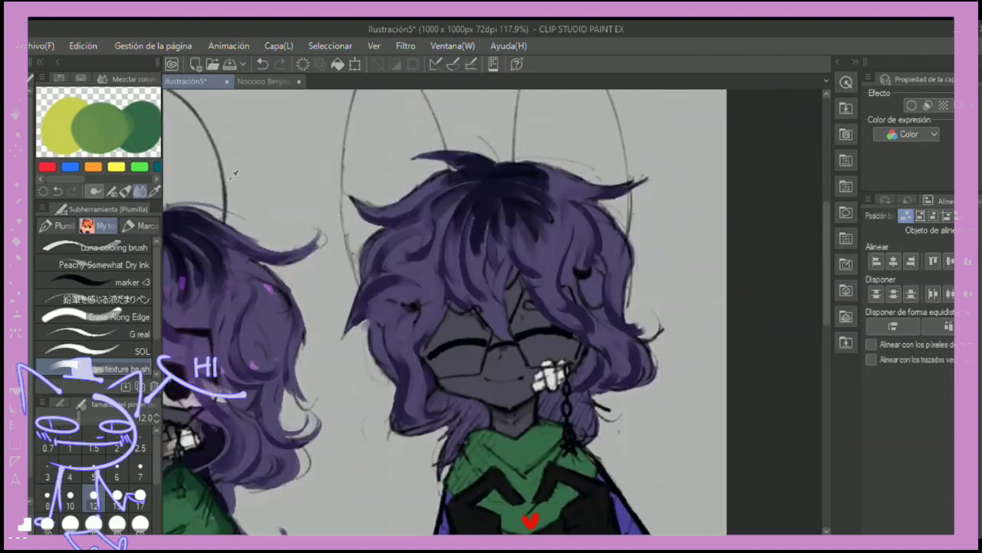
pyautogui.press('b')
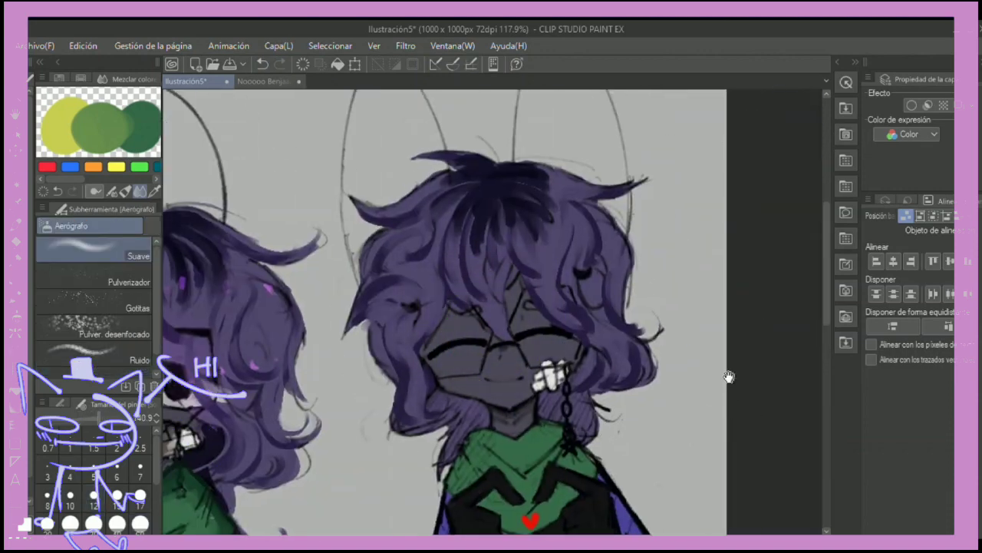
pyautogui.moveTo(491, 307)
pyautogui.mouseDown()
pyautogui.moveTo(506, 330)
pyautogui.moveTo(429, 361)
pyautogui.mouseUp()
pyautogui.moveTo(522, 307); pyautogui.dragTo(509, 386)
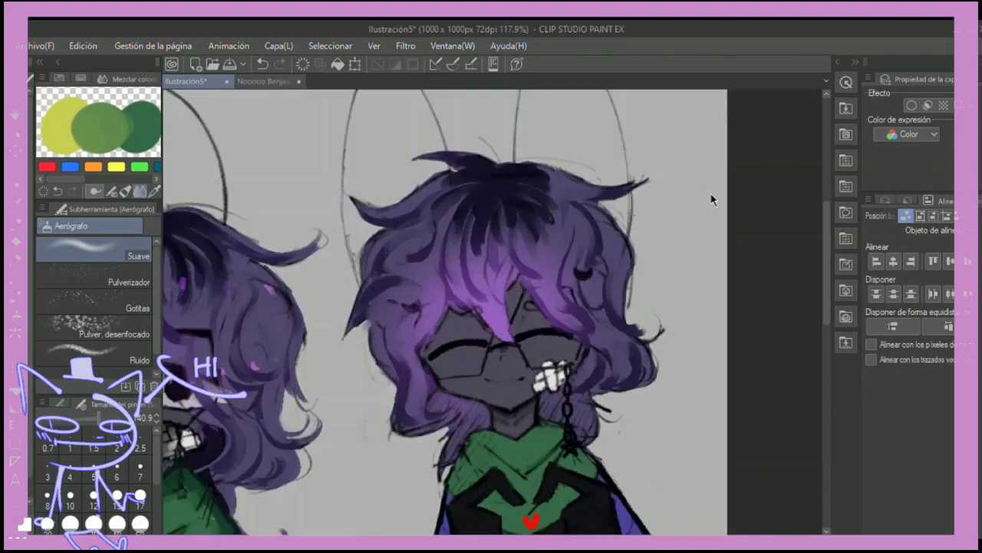
# - Paint lighter violet strands through the smiling character's side locks and lower hair with the square texture brush at size 12
pyautogui.press('p')
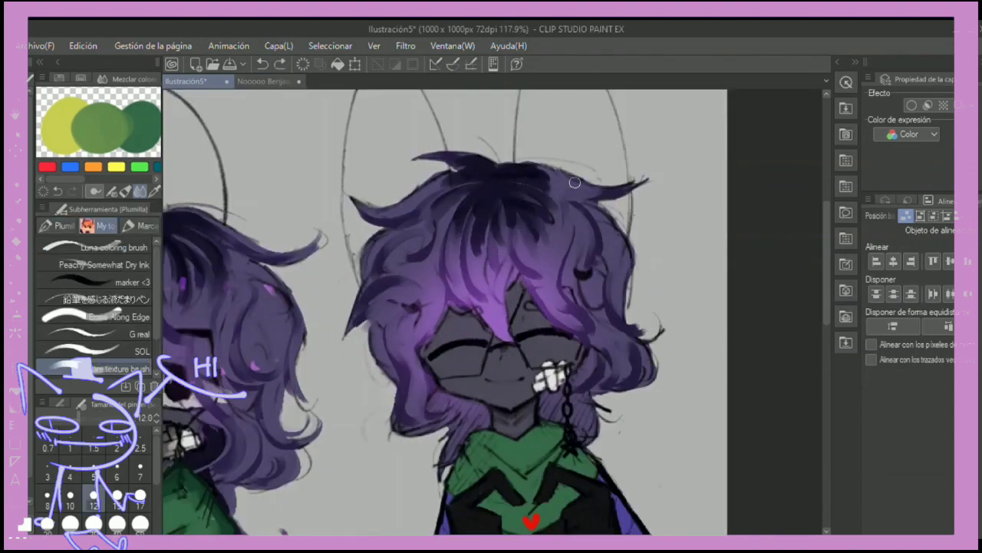
pyautogui.moveTo(559, 235); pyautogui.dragTo(560, 320)
pyautogui.moveTo(444, 285); pyautogui.dragTo(418, 338)
pyautogui.hotkey('ctrl', 'z')
pyautogui.hotkey('ctrl', 'z')
pyautogui.hotkey('ctrl', 'z')
pyautogui.hotkey('ctrl', 'z')
pyautogui.hotkey('ctrl', 'z')
pyautogui.hotkey('ctrl', 'z')
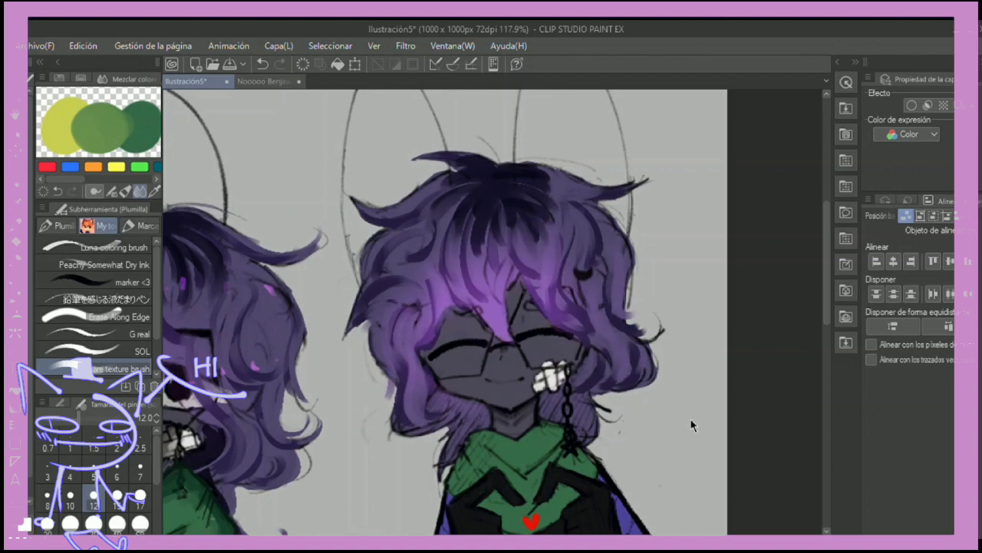
# - Fill the smiling character's back hair beside the neck with very dark purple using the square texture brush at size 12
pyautogui.scroll(3, 733, 323)
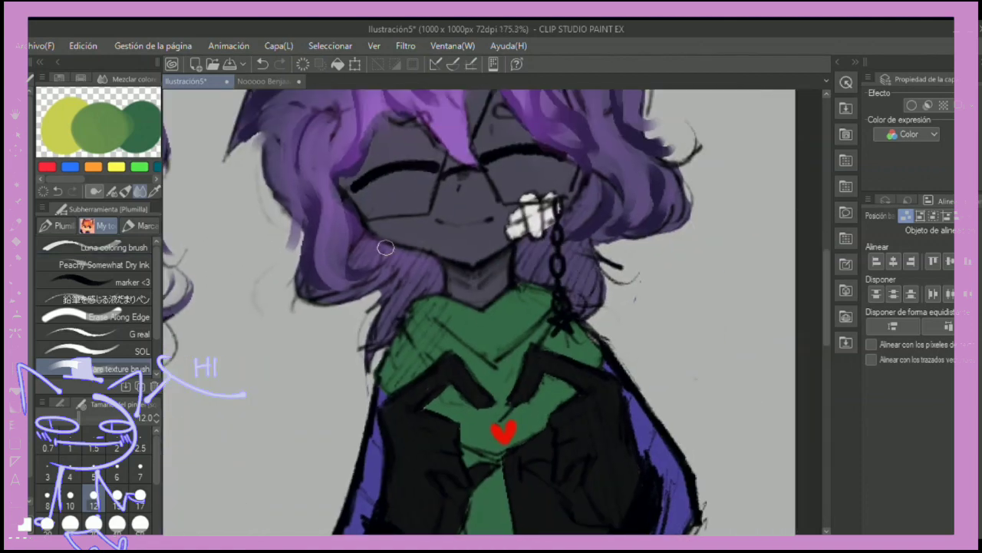
pyautogui.moveTo(429, 242); pyautogui.dragTo(372, 342)
pyautogui.moveTo(434, 276)
pyautogui.mouseDown()
pyautogui.moveTo(540, 241)
pyautogui.moveTo(534, 278)
pyautogui.moveTo(598, 215)
pyautogui.mouseUp()
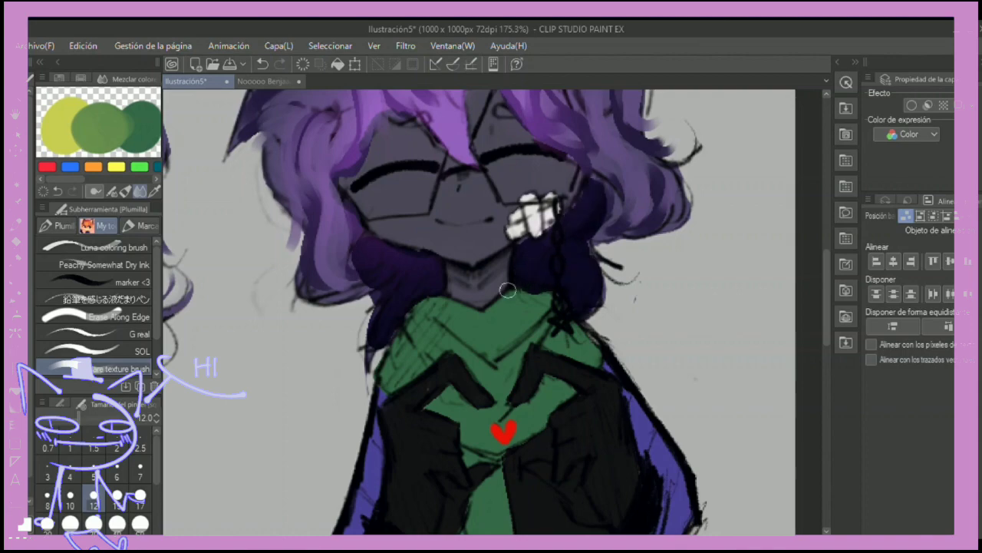
pyautogui.scroll(-4, 737, 129)
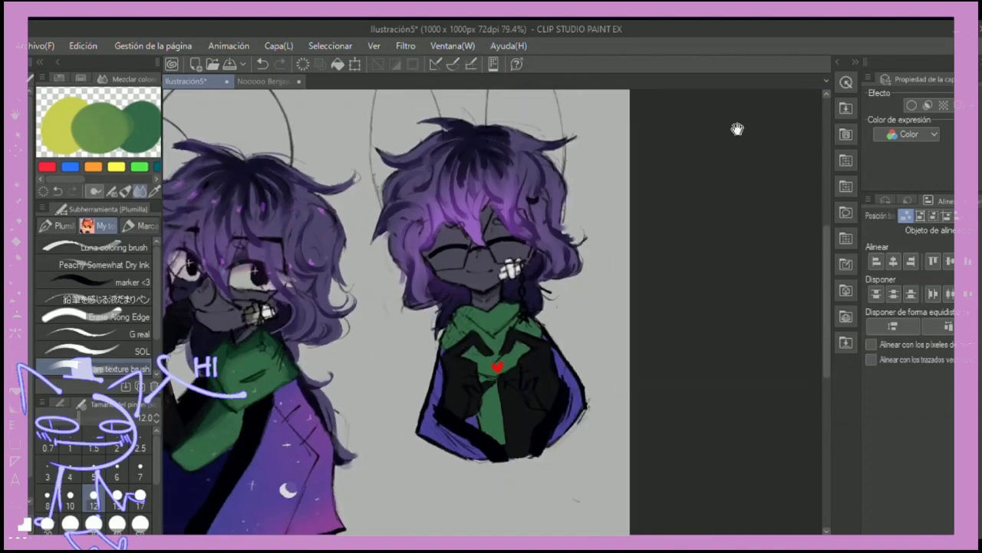
# - Refine the smiling character's fringe strands and outer curl tips with the フラット brush at size 7 and the square texture brush at size 12
pyautogui.scroll(2, 711, 186)
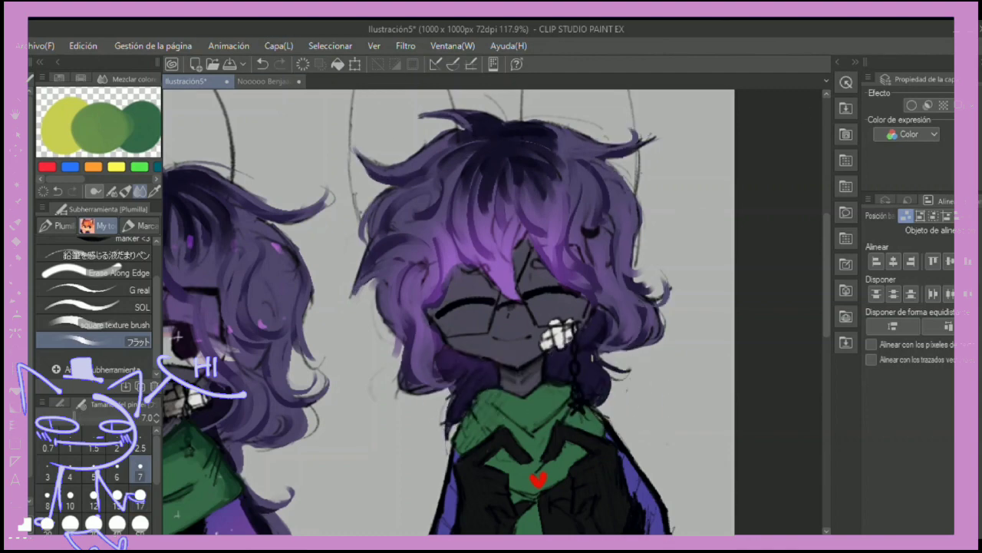
pyautogui.scroll(-3, 238, 266)
pyautogui.scroll(2, 238, 267)
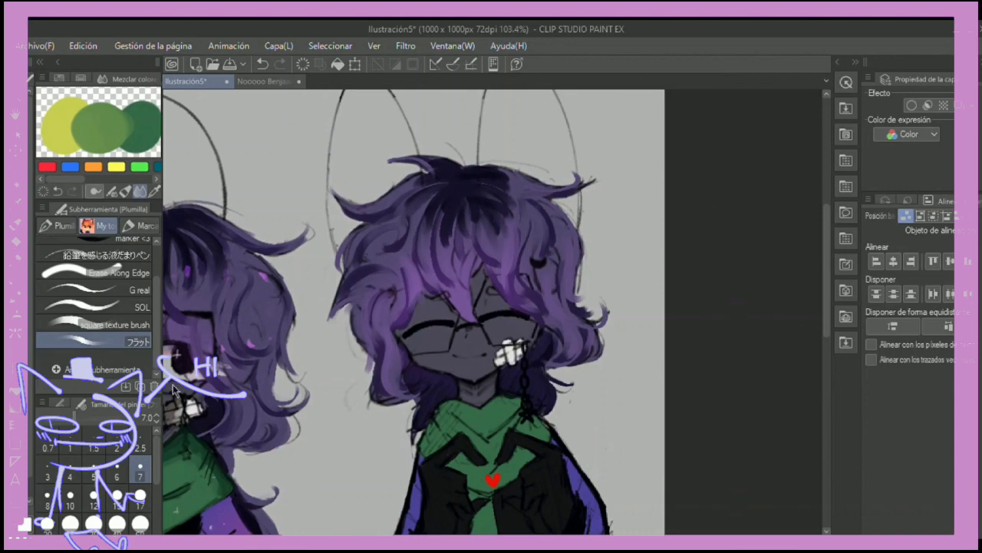
pyautogui.click(108, 323)
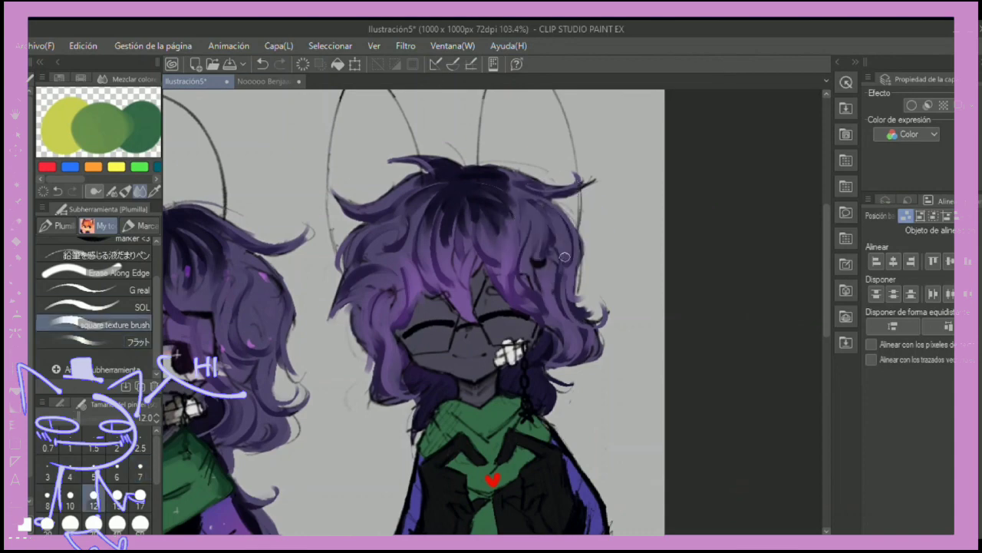
pyautogui.scroll(-1, 278, 325)
pyautogui.scroll(4, 421, 239)
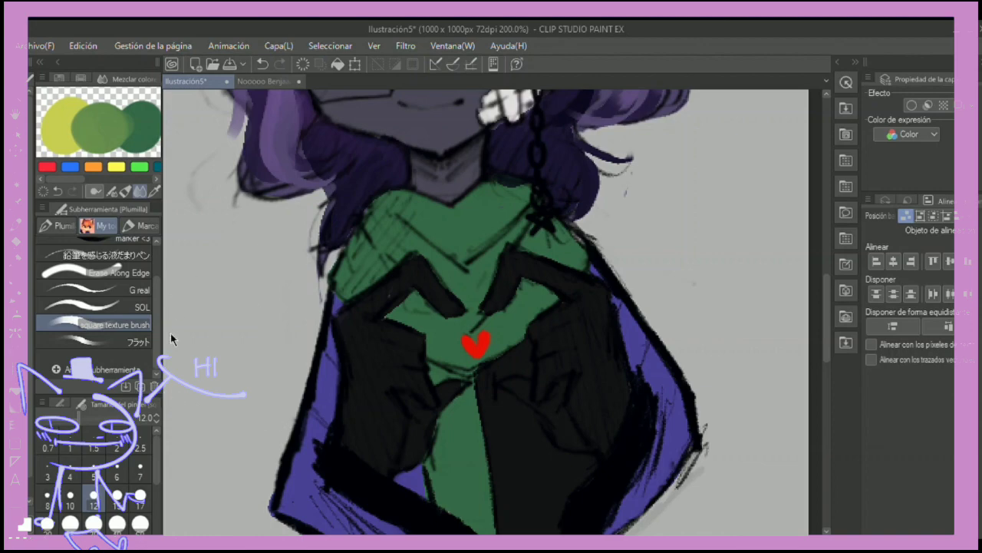
pyautogui.moveTo(170, 333); pyautogui.dragTo(217, 537)
pyautogui.moveTo(345, 253)
pyautogui.mouseDown()
pyautogui.moveTo(377, 287)
pyautogui.moveTo(537, 246)
pyautogui.moveTo(558, 246)
pyautogui.moveTo(591, 276)
pyautogui.mouseUp()
pyautogui.hotkey('ctrl', 'z')
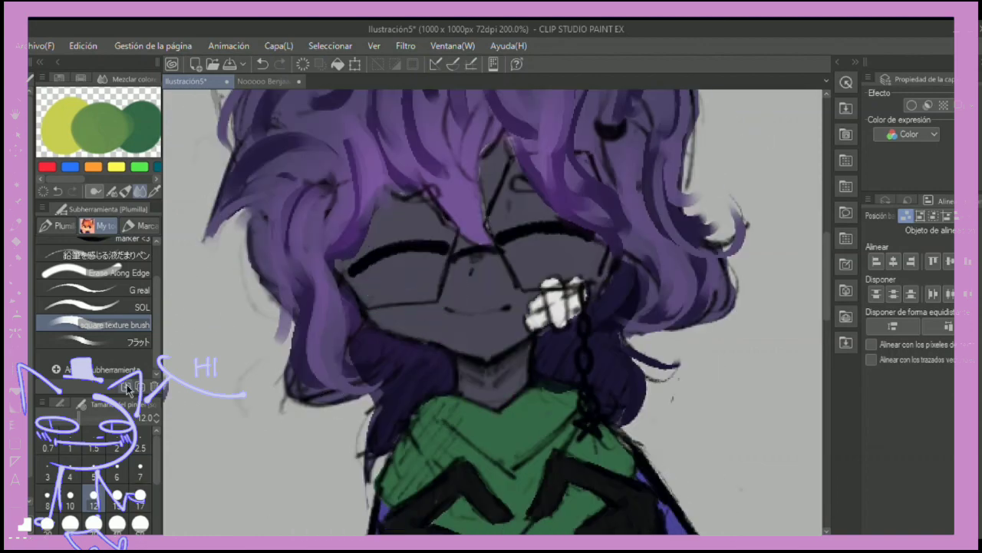
# - Try shading the smiling character's forehead under the fringe and the neck in dark grey-purple with the SOL brush
pyautogui.click(115, 307)
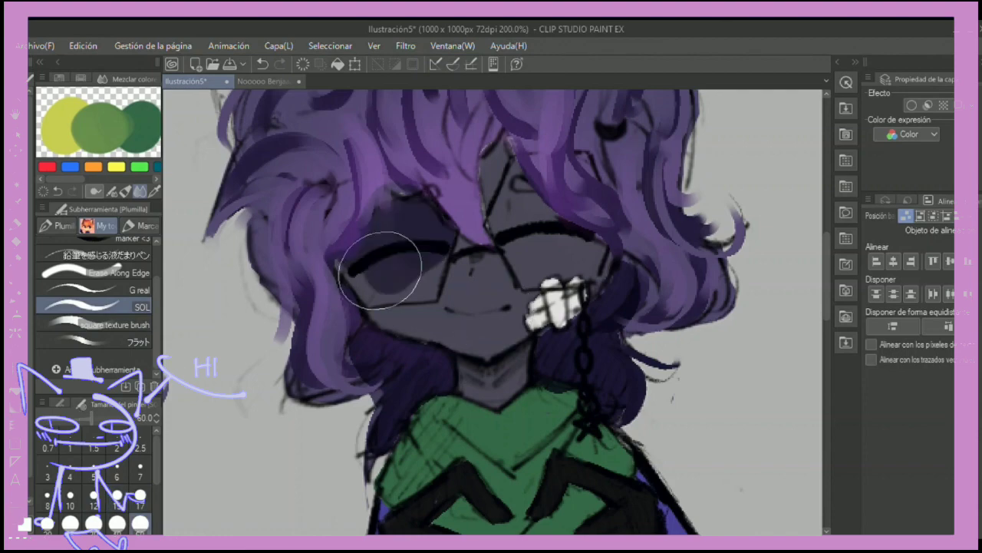
pyautogui.keyDown('alt'); pyautogui.click(449, 364); pyautogui.keyUp('alt')
pyautogui.press(']')
pyautogui.press(']')
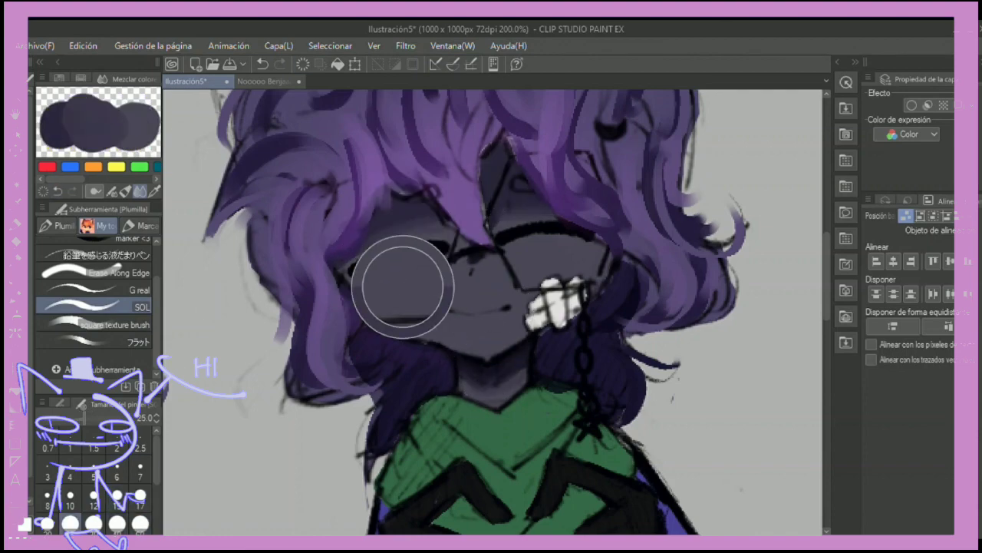
pyautogui.hotkey('ctrl', 'z')
pyautogui.hotkey('ctrl', '-')
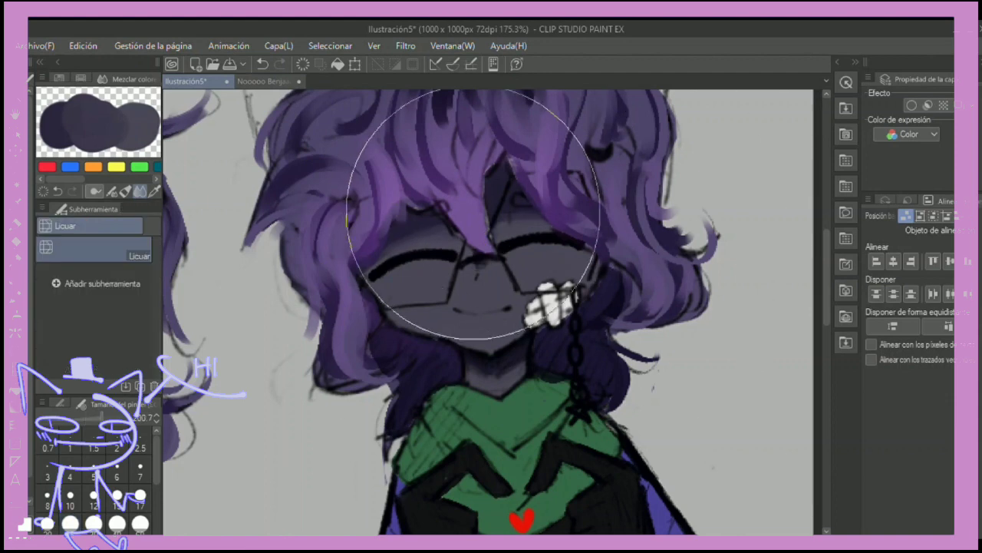
pyautogui.click(115, 368)
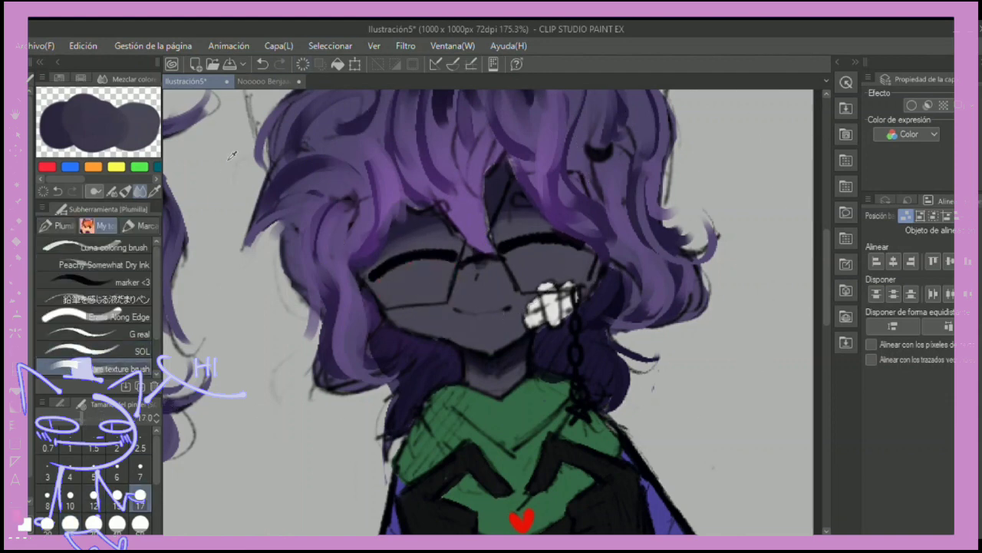
pyautogui.moveTo(389, 289); pyautogui.dragTo(430, 296)
pyautogui.moveTo(522, 254); pyautogui.dragTo(572, 257)
pyautogui.hotkey('ctrl', 'z')
pyautogui.hotkey('ctrl', 'z')
pyautogui.press('.')
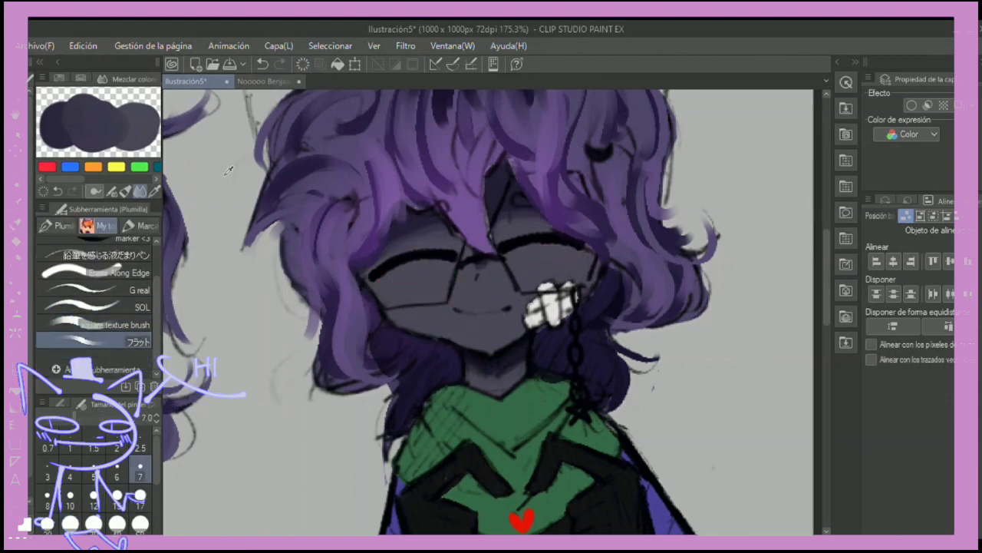
pyautogui.moveTo(403, 296); pyautogui.dragTo(453, 311)
pyautogui.hotkey('ctrl', 'z')
pyautogui.hotkey('ctrl', 'z')
# - Try painting large red blush patches under both of the smiling character's closed eyes with the SOL brush
pyautogui.click(92, 307)
pyautogui.moveTo(372, 261); pyautogui.dragTo(438, 303)
pyautogui.moveTo(518, 230); pyautogui.dragTo(583, 284)
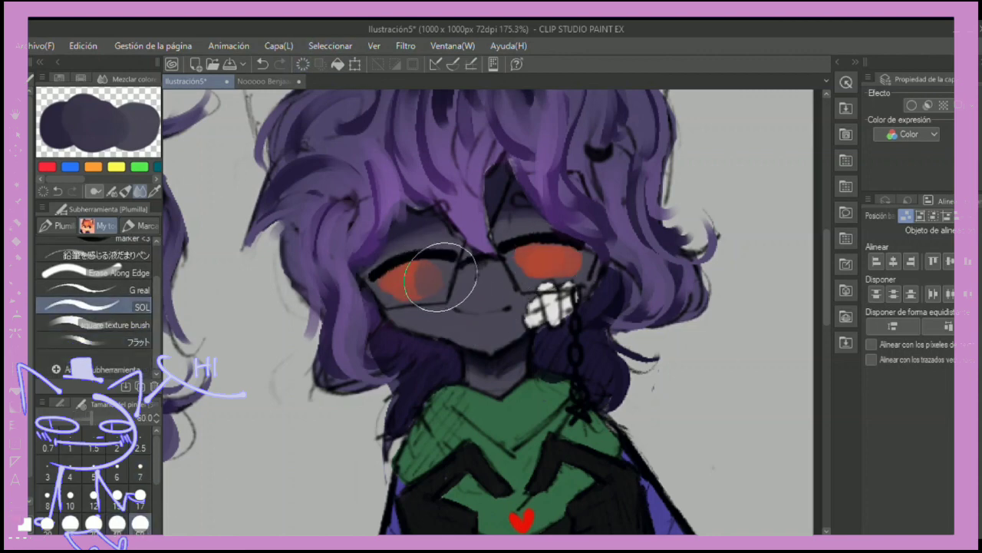
pyautogui.hotkey('ctrl', 'z')
pyautogui.hotkey('ctrl', 'z')
pyautogui.click(436, 285)
pyautogui.hotkey('ctrl', 'z')
# - Try a smaller red blush under both closed eyes with the SOL brush at size 30, and undo it together with the face shading
pyautogui.click(140, 496)
pyautogui.moveTo(61, 115)
pyautogui.mouseDown()
pyautogui.moveTo(100, 130)
pyautogui.moveTo(145, 130)
pyautogui.moveTo(108, 130)
pyautogui.mouseUp()
pyautogui.click(117, 523)
pyautogui.moveTo(393, 282); pyautogui.dragTo(449, 286)
pyautogui.moveTo(530, 259); pyautogui.dragTo(578, 262)
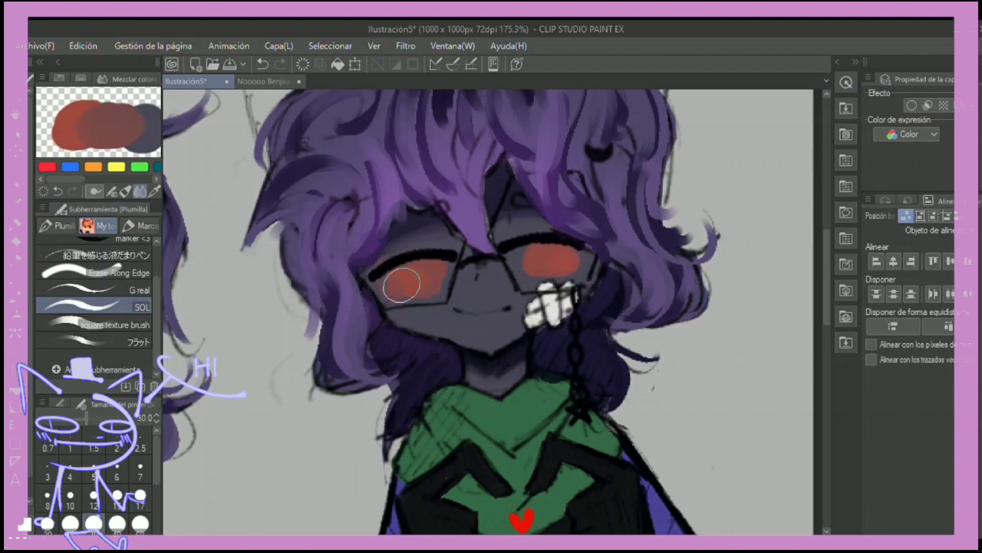
pyautogui.hotkey('ctrl', 'z')
pyautogui.hotkey('ctrl', 'z')
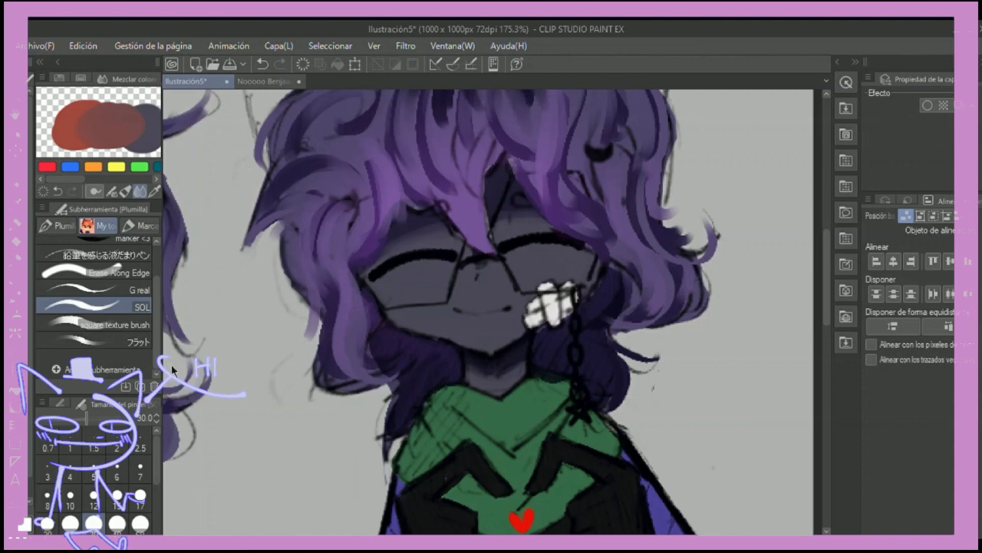
pyautogui.hotkey('ctrl', 'z')
# - Switch back to the square texture brush and close the second open document
pyautogui.scroll(2, 223, 318)
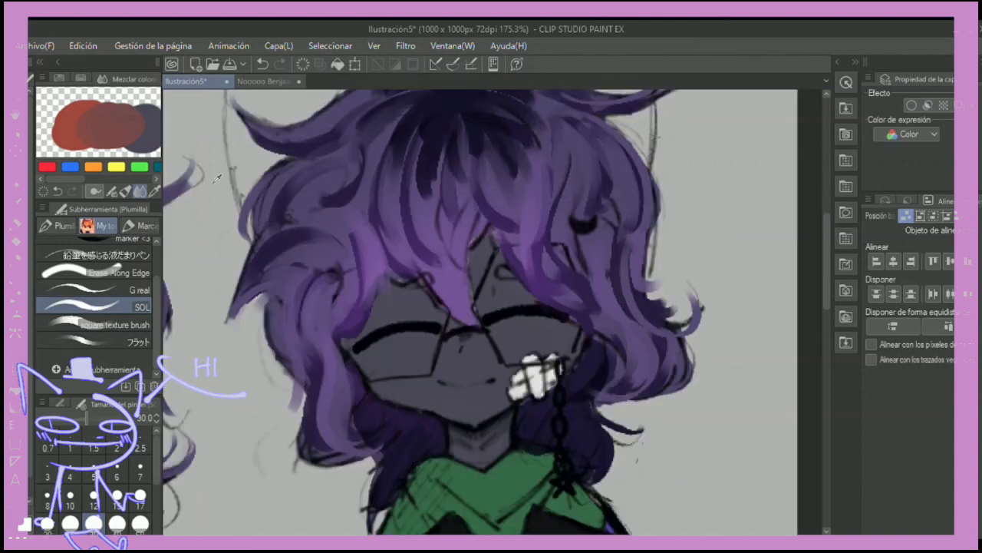
pyautogui.moveTo(460, 264); pyautogui.dragTo(450, 287)
pyautogui.click(115, 325)
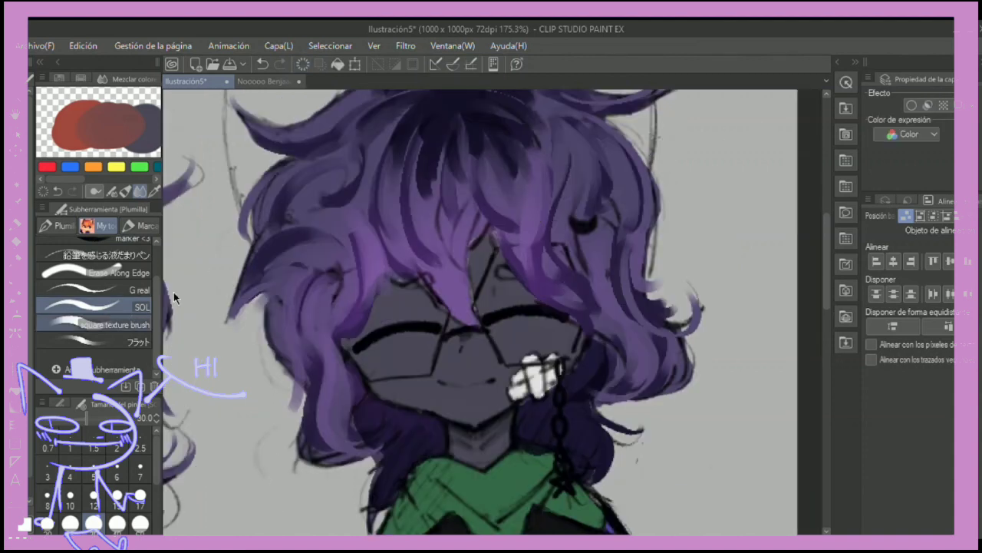
pyautogui.moveTo(373, 206)
pyautogui.mouseDown()
pyautogui.moveTo(406, 325)
pyautogui.moveTo(472, 274)
pyautogui.mouseUp()
pyautogui.click(261, 81)
pyautogui.click(300, 81)
pyautogui.hotkey('ctrl', 'z')
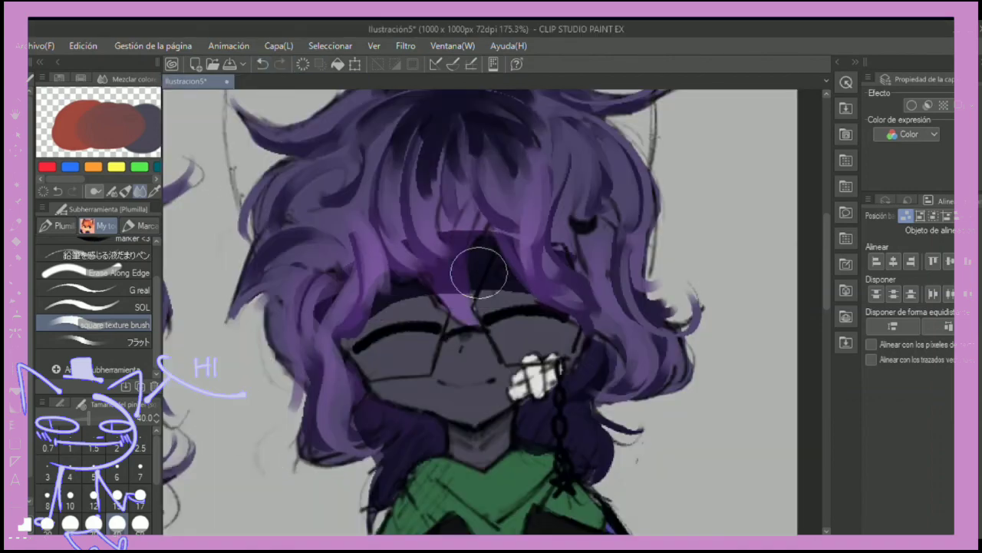
# - Paint translucent dark shadows across the smiling character's forehead, neck and upper scarf with the square texture brush at sizes 40, 17 and 25
pyautogui.moveTo(430, 230); pyautogui.dragTo(475, 307)
pyautogui.click(140, 503)
pyautogui.scroll(-3, 489, 333)
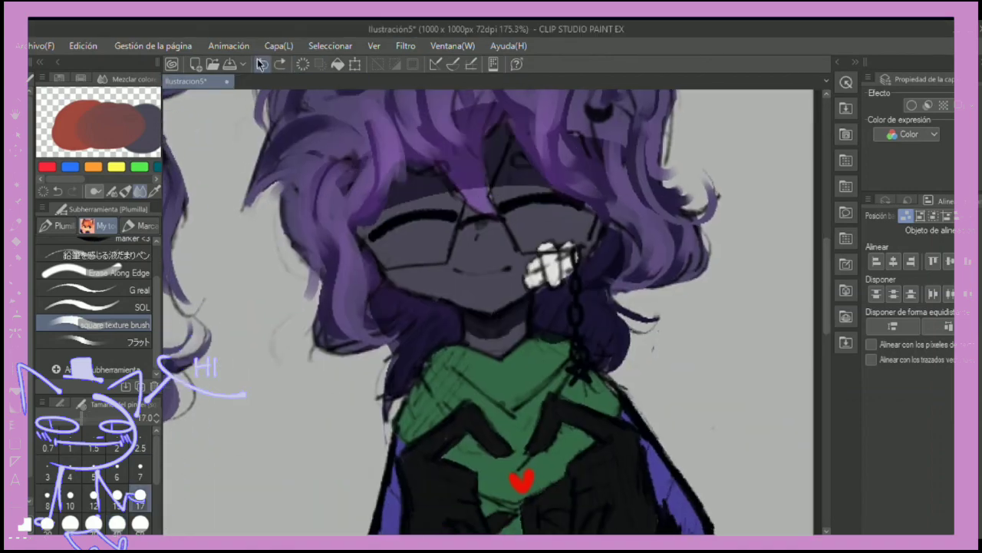
pyautogui.hotkey('ctrl', 'z')
pyautogui.press(']')
pyautogui.press(']')
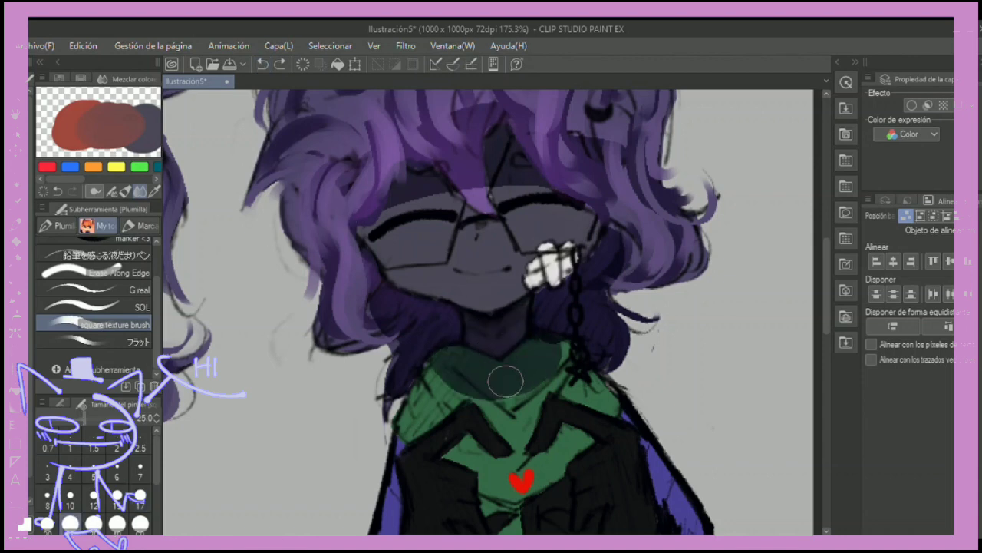
# - Soften the lower edges of the forehead and scarf shadows and tint the forehead faintly red with the Suave airbrush
pyautogui.press('m')
pyautogui.moveTo(399, 205); pyautogui.dragTo(357, 227)
pyautogui.moveTo(469, 394)
pyautogui.mouseDown()
pyautogui.moveTo(430, 345)
pyautogui.moveTo(564, 349)
pyautogui.moveTo(469, 395)
pyautogui.moveTo(553, 360)
pyautogui.mouseUp()
pyautogui.press('b')
pyautogui.press('b')
pyautogui.moveTo(430, 181); pyautogui.dragTo(560, 215)
pyautogui.hotkey('ctrl', 'd')
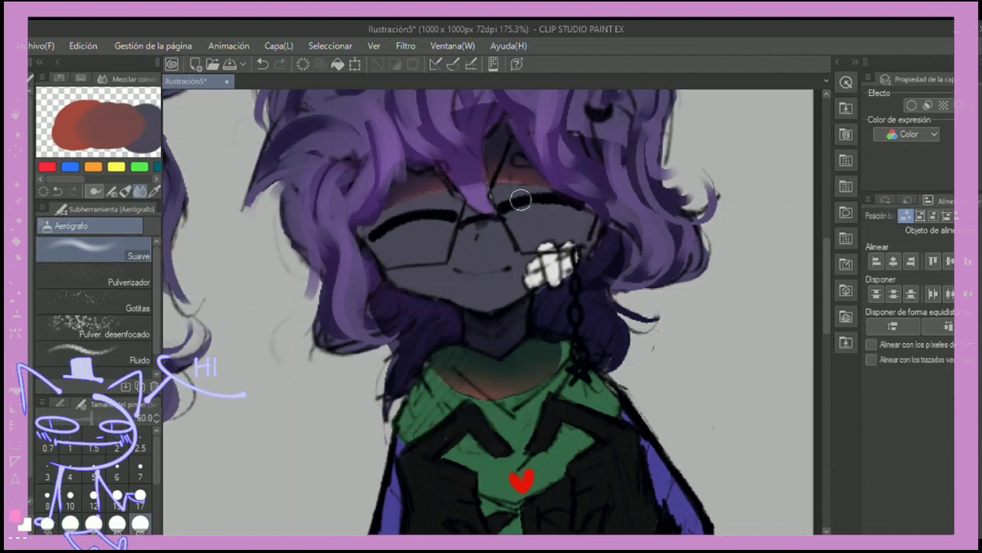
pyautogui.hotkey('ctrl', 'z')
pyautogui.hotkey('ctrl', 'z')
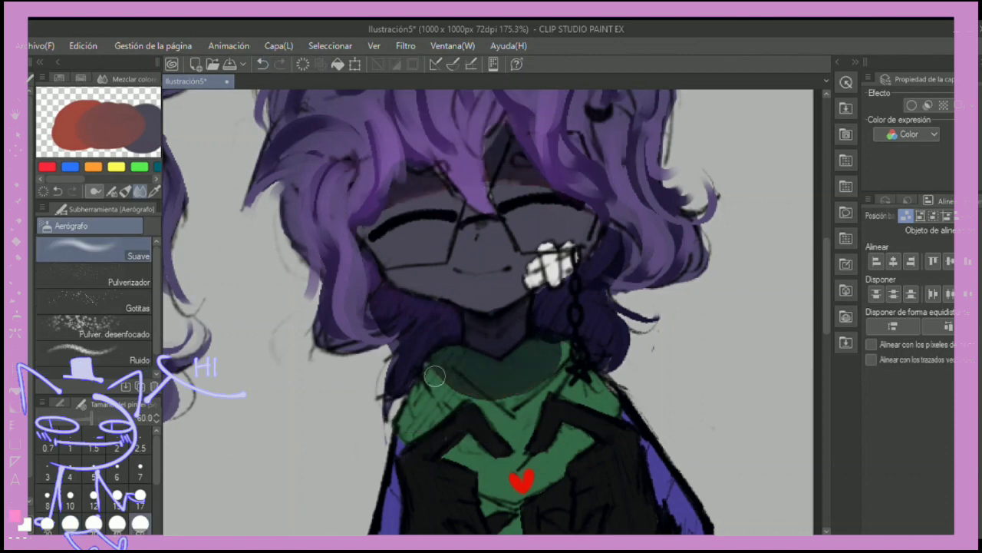
pyautogui.hotkey('ctrl', 'z')
pyautogui.press('p')
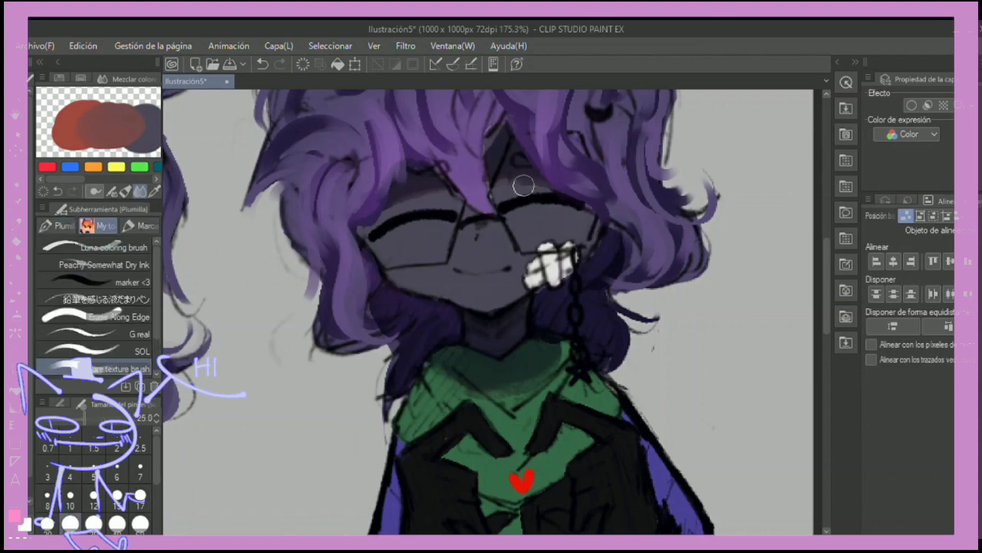
# - Block in dark green shading over the upper folds of the smiling character's scarf with the SOL brush at size 30
pyautogui.scroll(-3, 524, 185)
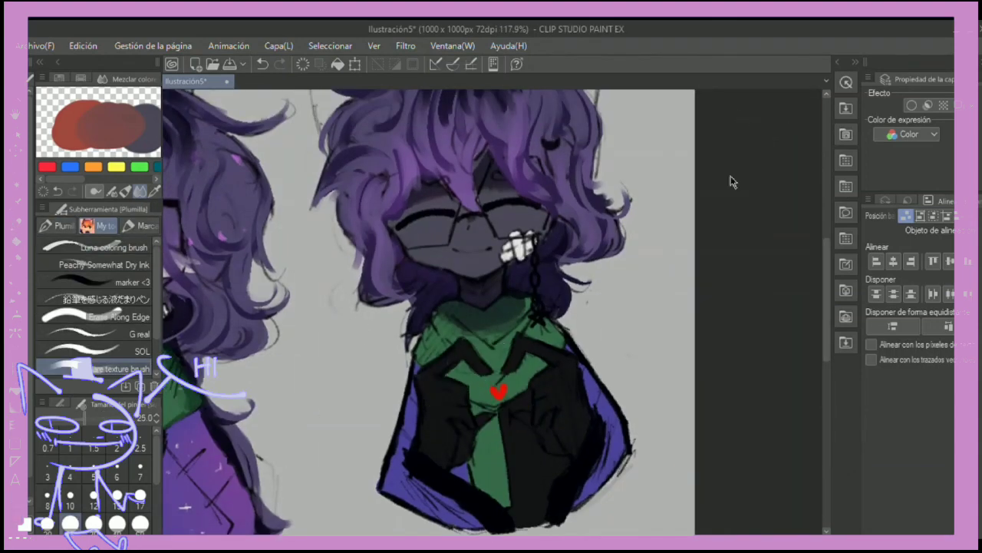
pyautogui.scroll(3, 730, 181)
pyautogui.press('[')
pyautogui.click(101, 347)
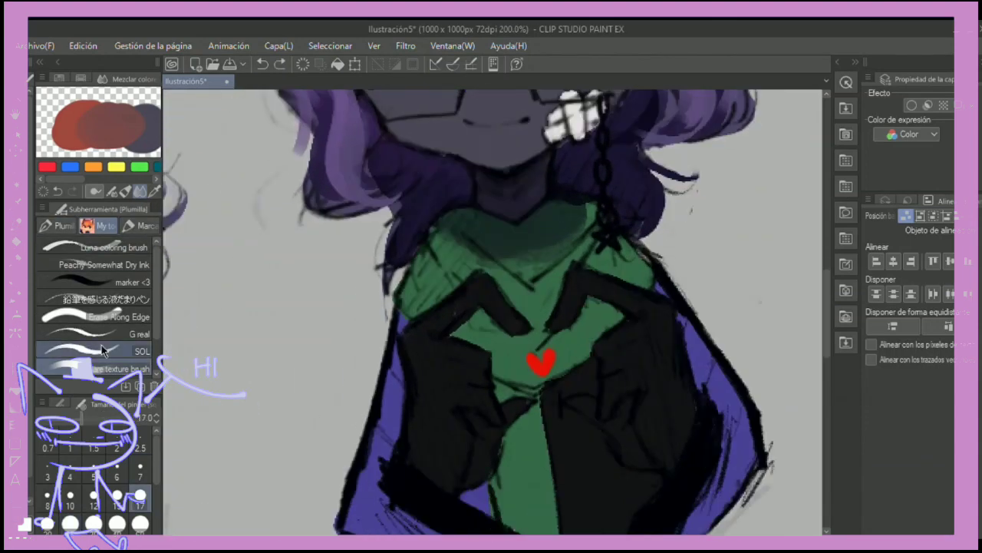
pyautogui.moveTo(407, 303)
pyautogui.mouseDown()
pyautogui.moveTo(450, 231)
pyautogui.moveTo(542, 263)
pyautogui.mouseUp()
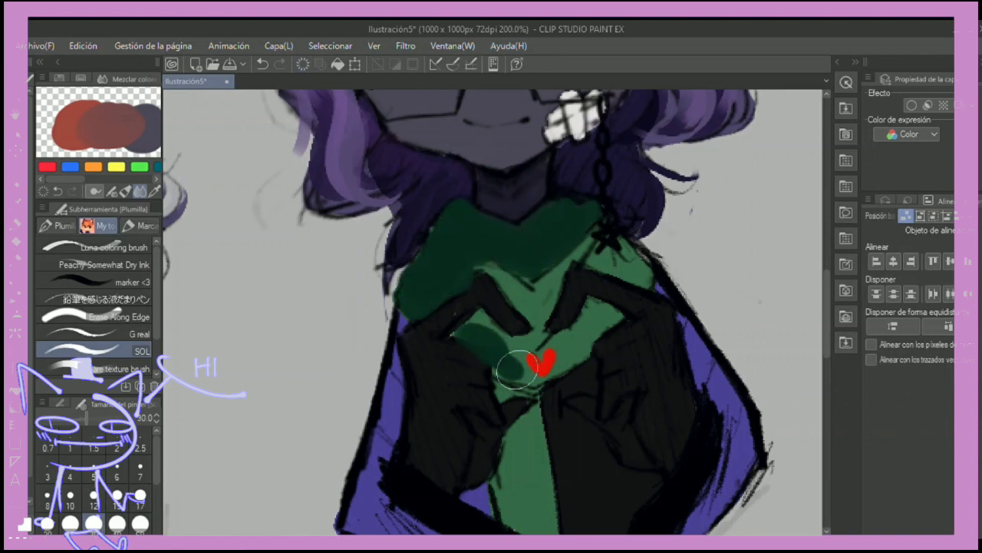
pyautogui.moveTo(457, 205)
pyautogui.mouseDown()
pyautogui.moveTo(476, 125)
pyautogui.moveTo(425, 225)
pyautogui.mouseUp()
# - Draw thin, very dark green fold lines across the scarf's shaded upper part with the SOL brush at size 5
pyautogui.press('[')
pyautogui.press('[')
pyautogui.press('[')
pyautogui.press('[')
pyautogui.press('[')
pyautogui.press('[')
pyautogui.press('[')
pyautogui.press('[')
pyautogui.press('[')
pyautogui.press('[')
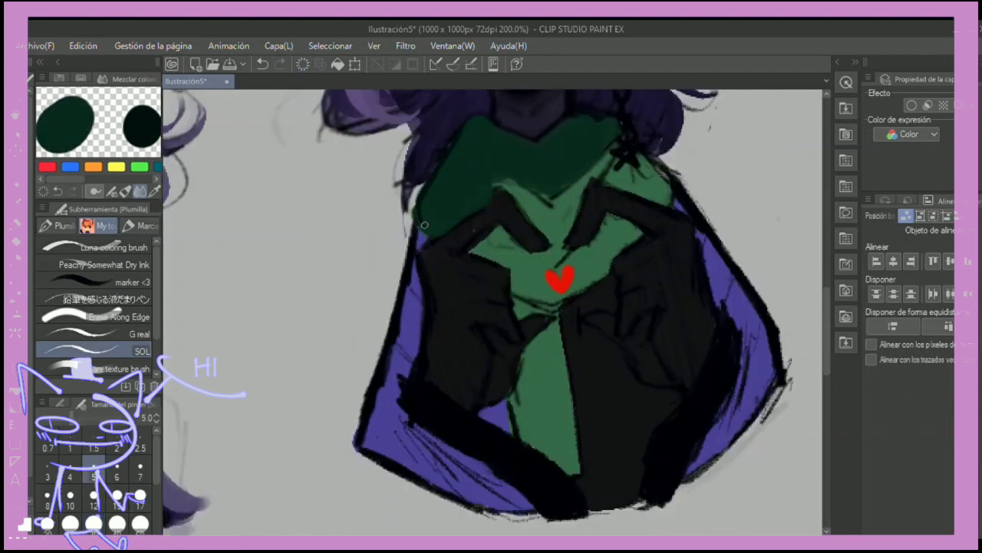
pyautogui.moveTo(757, 142)
pyautogui.mouseDown()
pyautogui.moveTo(670, 263)
pyautogui.moveTo(682, 214)
pyautogui.mouseUp()
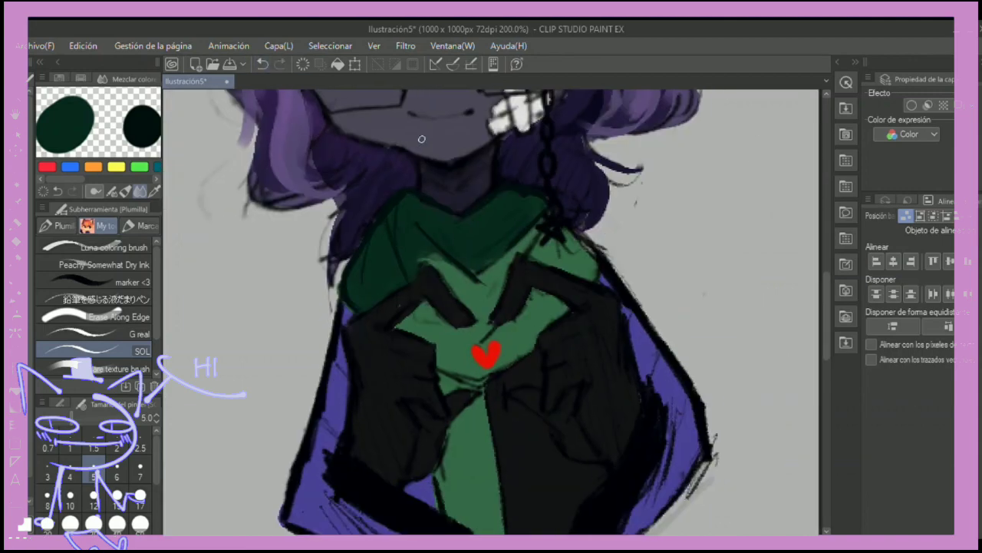
# - Paint dark green shading along the left side of the scarf's hanging end with the SOL brush at size 17
pyautogui.moveTo(785, 265); pyautogui.dragTo(765, 136)
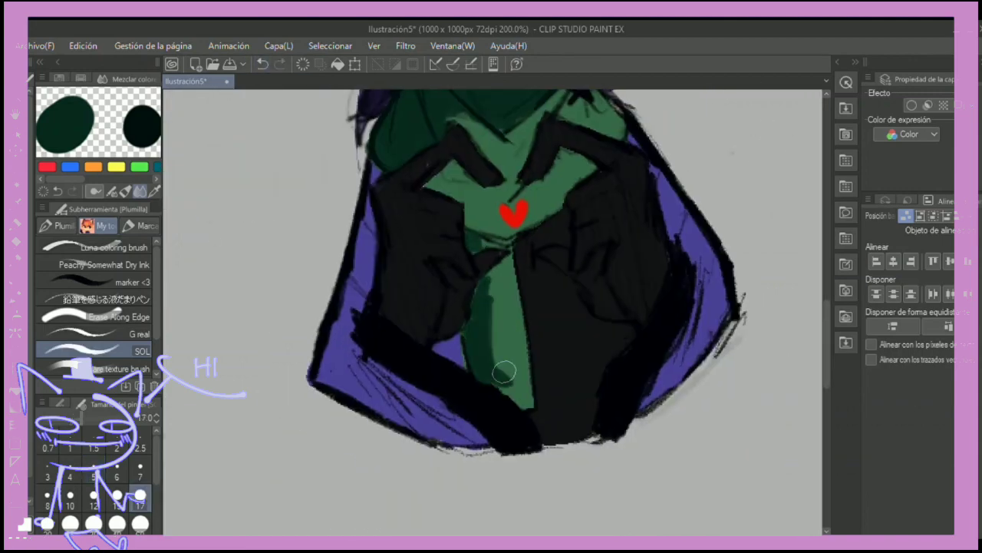
pyautogui.press(']')
pyautogui.press(']')
pyautogui.press(']')
pyautogui.press(']')
pyautogui.press(']')
pyautogui.press(']')
pyautogui.press(']')
pyautogui.moveTo(443, 124); pyautogui.dragTo(475, 198)
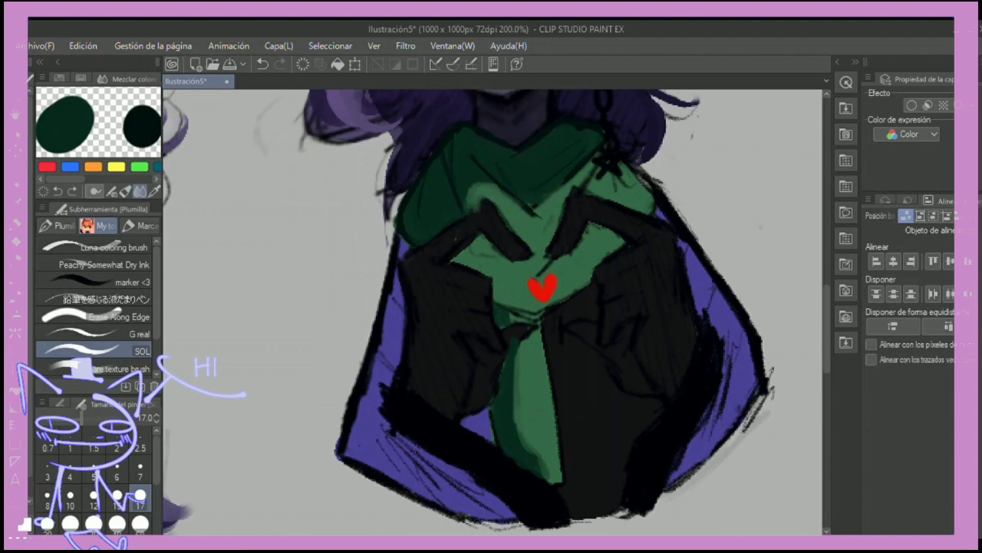
# - Draw thin dark fold lines around the scarf's knot and on its hanging end with the SOL brush at size 5
pyautogui.press('[')
pyautogui.press('[')
pyautogui.press('[')
pyautogui.press('[')
pyautogui.press('[')
pyautogui.press('[')
pyautogui.press('[')
pyautogui.moveTo(490, 311); pyautogui.dragTo(508, 219)
pyautogui.hotkey('ctrl', 'z')
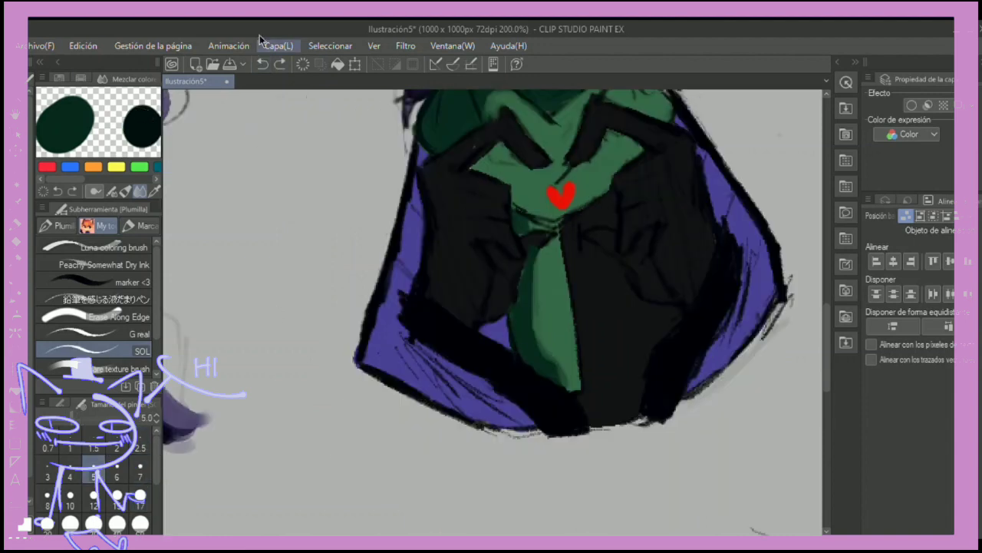
pyautogui.moveTo(517, 123); pyautogui.dragTo(711, 87)
pyautogui.moveTo(483, 253); pyautogui.dragTo(520, 250)
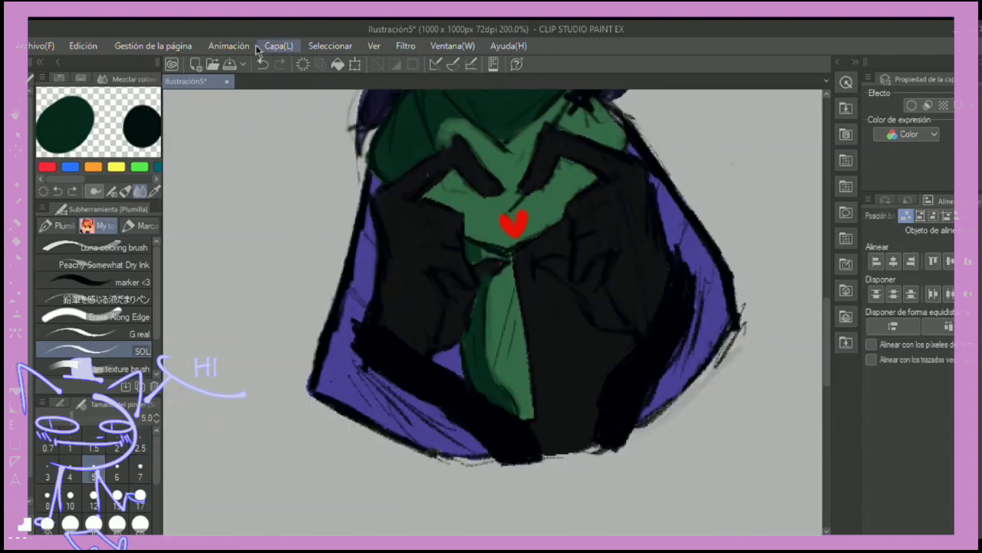
pyautogui.moveTo(192, 175); pyautogui.dragTo(168, 297)
pyautogui.moveTo(652, 216); pyautogui.dragTo(679, 135)
# - Paint near-black shadows between the fingers of both gloves and over the torso behind them with the SOL brush at size 17
pyautogui.press(']')
pyautogui.press(']')
pyautogui.press(']')
pyautogui.press(']')
pyautogui.press(']')
pyautogui.press(']')
pyautogui.press(']')
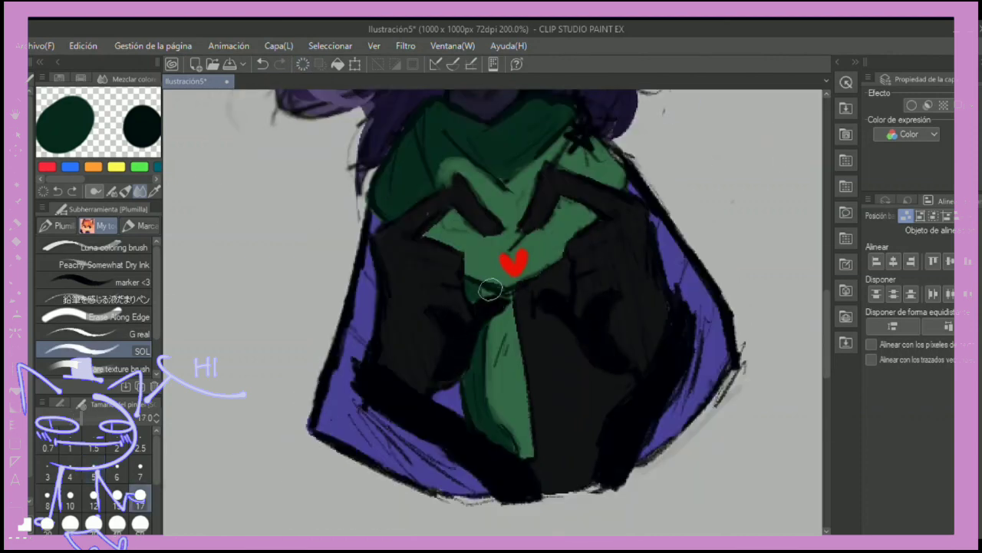
pyautogui.moveTo(437, 263)
pyautogui.mouseDown()
pyautogui.moveTo(472, 229)
pyautogui.moveTo(594, 224)
pyautogui.moveTo(565, 231)
pyautogui.mouseUp()
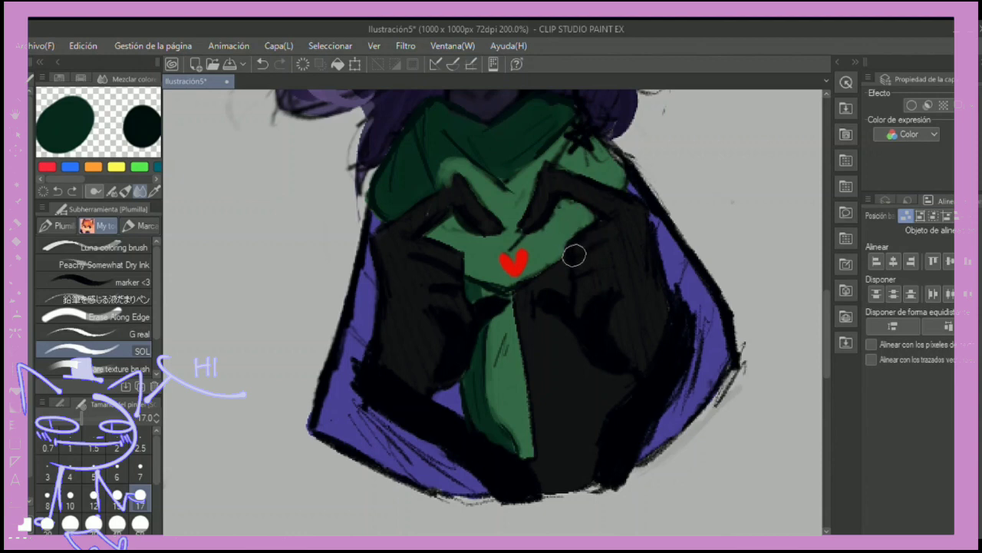
pyautogui.moveTo(547, 263)
pyautogui.mouseDown()
pyautogui.moveTo(526, 347)
pyautogui.moveTo(556, 285)
pyautogui.moveTo(566, 413)
pyautogui.moveTo(586, 357)
pyautogui.moveTo(549, 474)
pyautogui.moveTo(595, 387)
pyautogui.moveTo(573, 419)
pyautogui.moveTo(605, 419)
pyautogui.mouseUp()
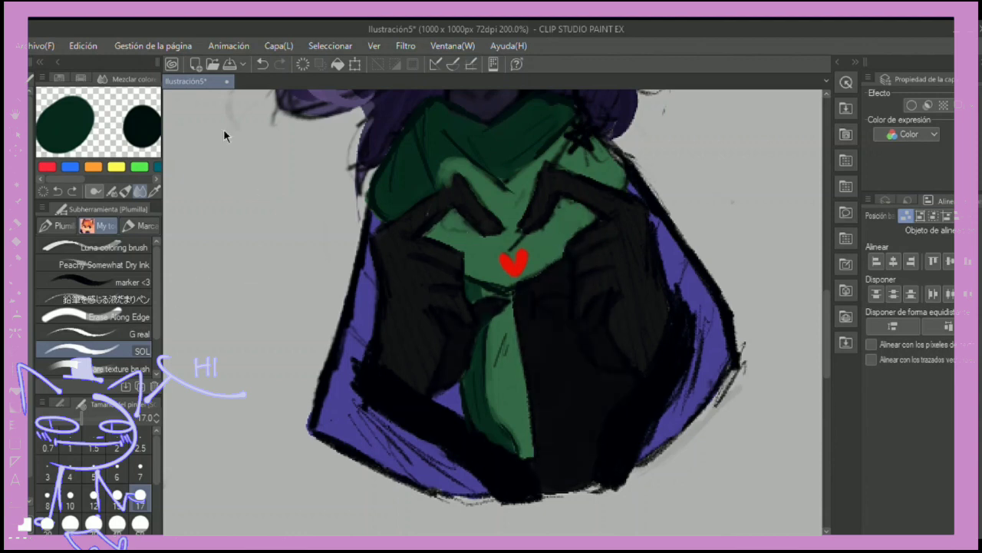
# - Trace thin white contour lines along the fingers and edges of both gloves with the SOL brush at size 5
pyautogui.click(93, 462)
pyautogui.moveTo(474, 322); pyautogui.dragTo(510, 294)
pyautogui.moveTo(448, 315); pyautogui.dragTo(431, 384)
pyautogui.moveTo(458, 207); pyautogui.dragTo(491, 230)
pyautogui.moveTo(524, 229); pyautogui.dragTo(558, 201)
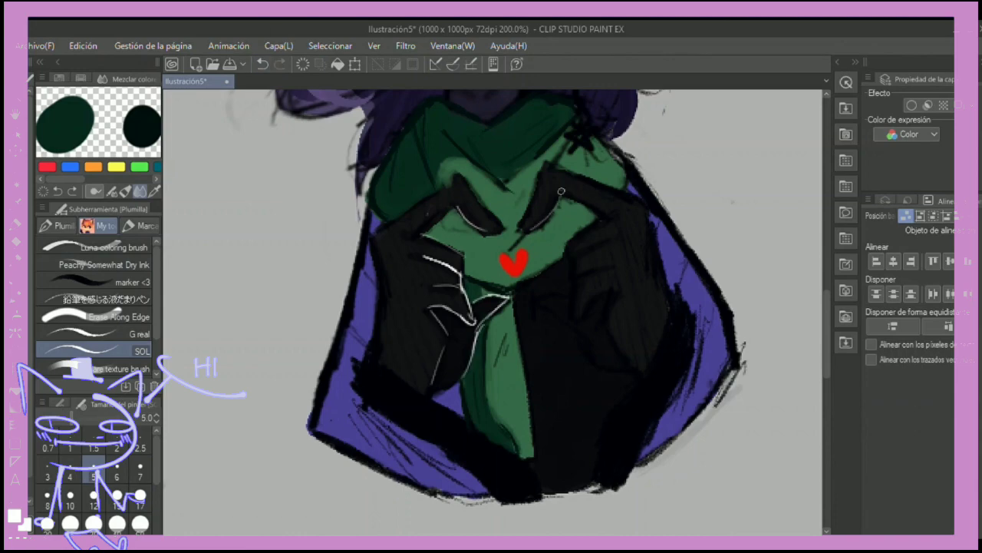
pyautogui.moveTo(565, 298); pyautogui.dragTo(539, 300)
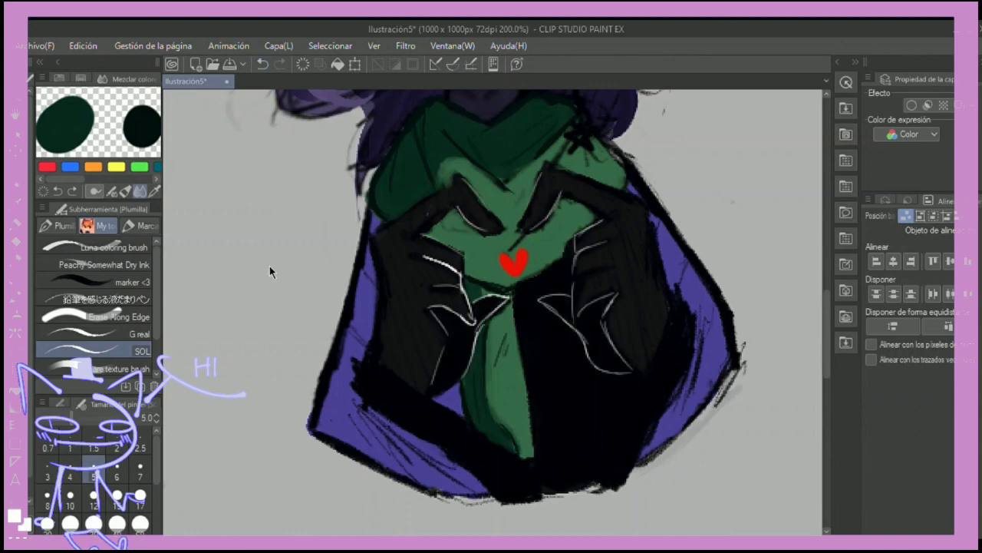
pyautogui.scroll(-5, 269, 266)
pyautogui.scroll(3, 706, 197)
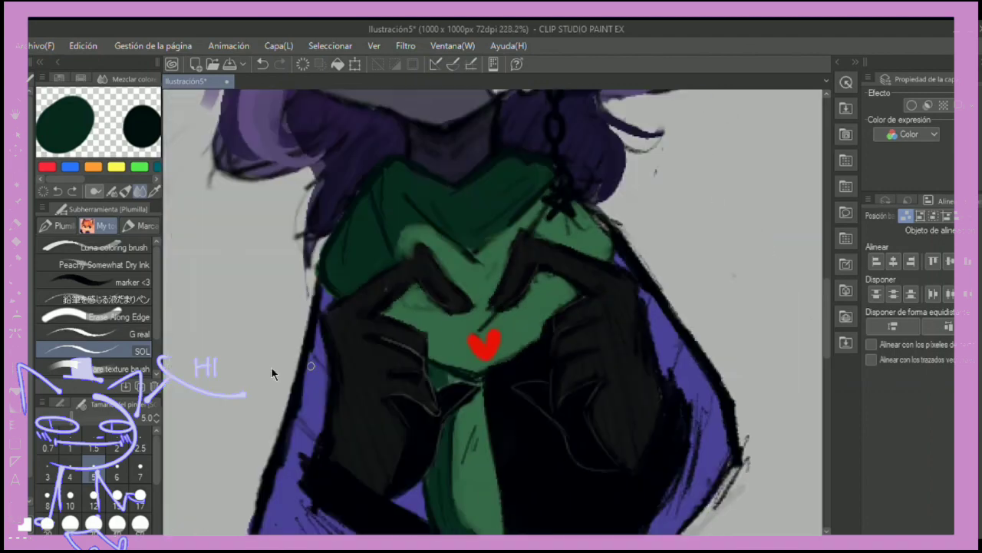
# - Try to tint the light front of the smiling character's scarf blue with the SOL brush at size 60
pyautogui.scroll(4, 271, 366)
pyautogui.moveTo(574, 221)
pyautogui.mouseDown()
pyautogui.moveTo(532, 310)
pyautogui.moveTo(460, 280)
pyautogui.mouseUp()
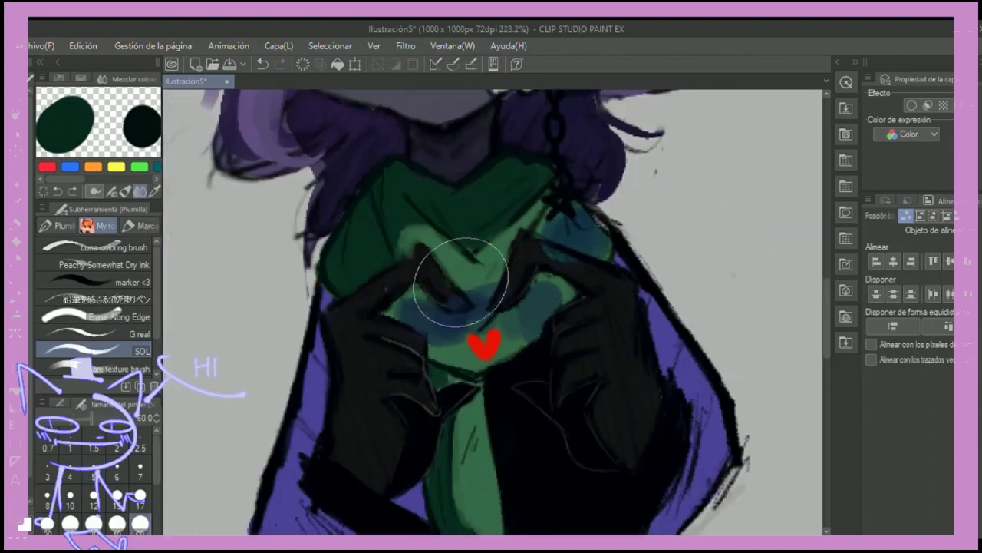
pyautogui.hotkey('ctrl', 'z')
pyautogui.moveTo(417, 230)
pyautogui.mouseDown()
pyautogui.moveTo(561, 251)
pyautogui.moveTo(387, 280)
pyautogui.moveTo(434, 307)
pyautogui.mouseUp()
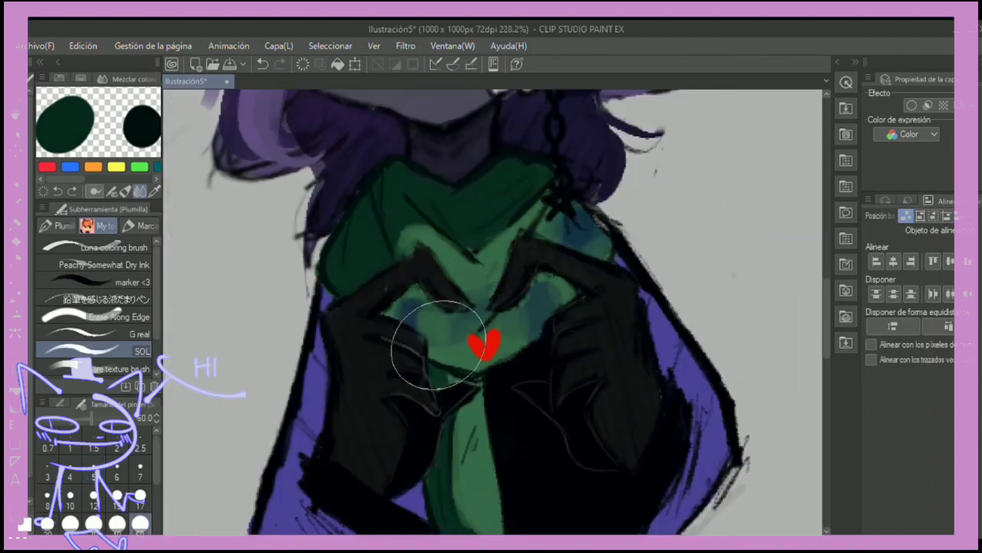
pyautogui.hotkey('ctrl', 'z')
# - Try to blend a blue tint over the lower front of the scarf with the Suave airbrush at size 40
pyautogui.hotkey('ctrl', '-')
pyautogui.press('b')
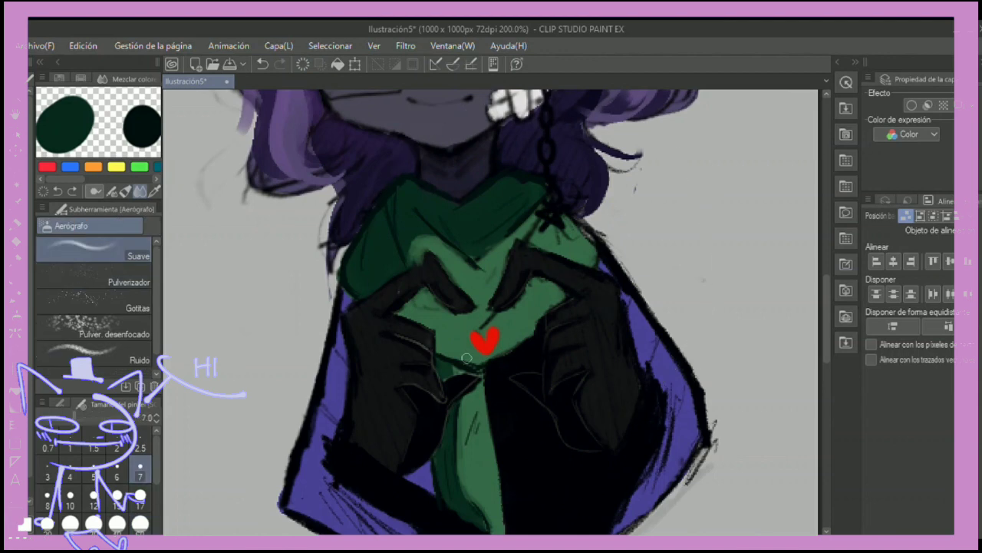
pyautogui.moveTo(553, 231)
pyautogui.mouseDown()
pyautogui.moveTo(491, 291)
pyautogui.moveTo(526, 344)
pyautogui.moveTo(565, 350)
pyautogui.mouseUp()
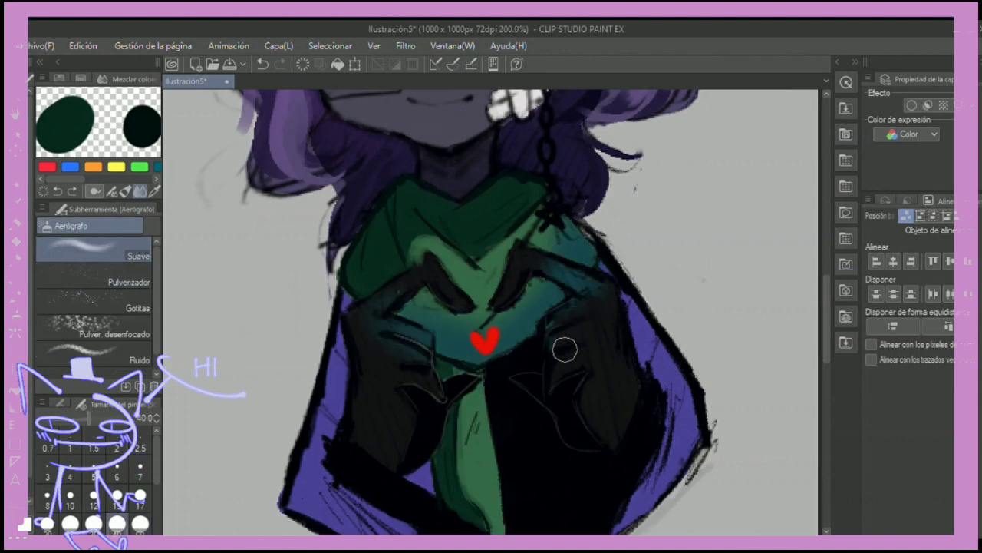
pyautogui.hotkey('ctrl', 'z')
pyautogui.hotkey('ctrl', 'z')
pyautogui.hotkey('ctrl', 'z')
# - Brush a soft blue-green tint over the light front and shoulder of the smiling character's scarf with the SOL brush at size 60
pyautogui.press('p')
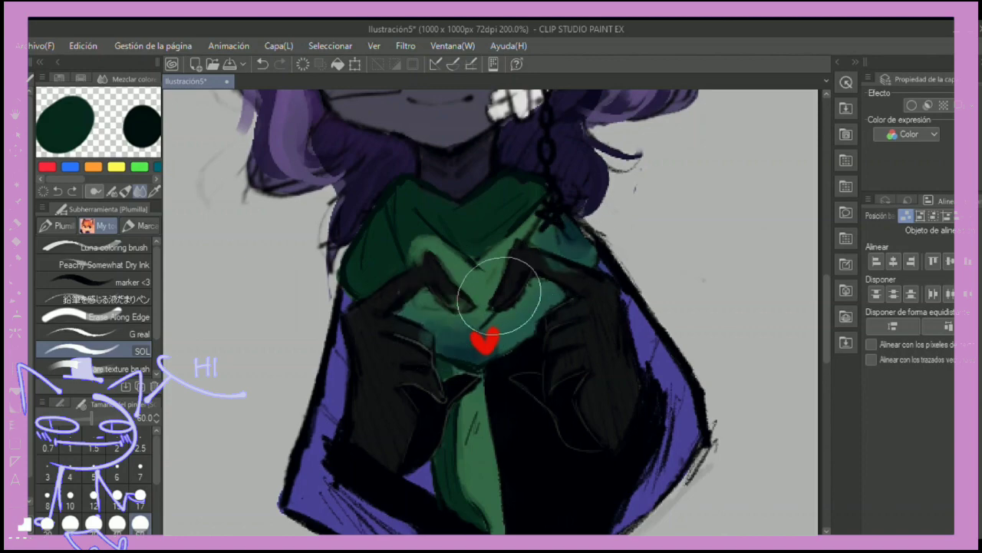
pyautogui.moveTo(445, 295); pyautogui.dragTo(469, 311)
pyautogui.moveTo(546, 261); pyautogui.dragTo(576, 270)
pyautogui.press('[')
pyautogui.press('[')
pyautogui.press('[')
pyautogui.press('[')
pyautogui.press('[')
pyautogui.press('[')
pyautogui.hotkey('ctrl', '-')
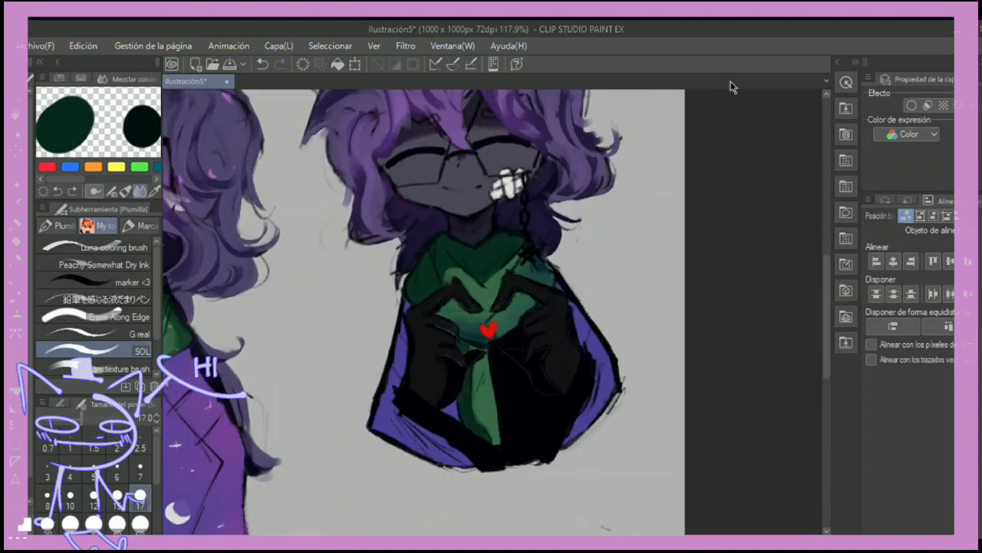
# - Tint the sides and hanging end of the other character's scarf blue-green with the SOL brush at sizes 40 and 60
pyautogui.moveTo(278, 444); pyautogui.dragTo(723, 368)
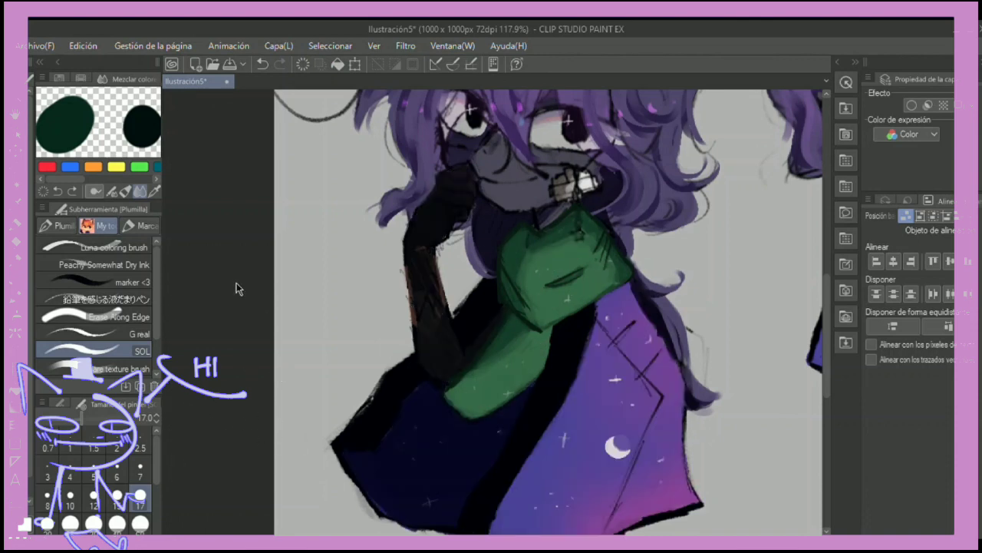
pyautogui.press(']')
pyautogui.press(']')
pyautogui.press(']')
pyautogui.press(']')
pyautogui.scroll(2, 635, 402)
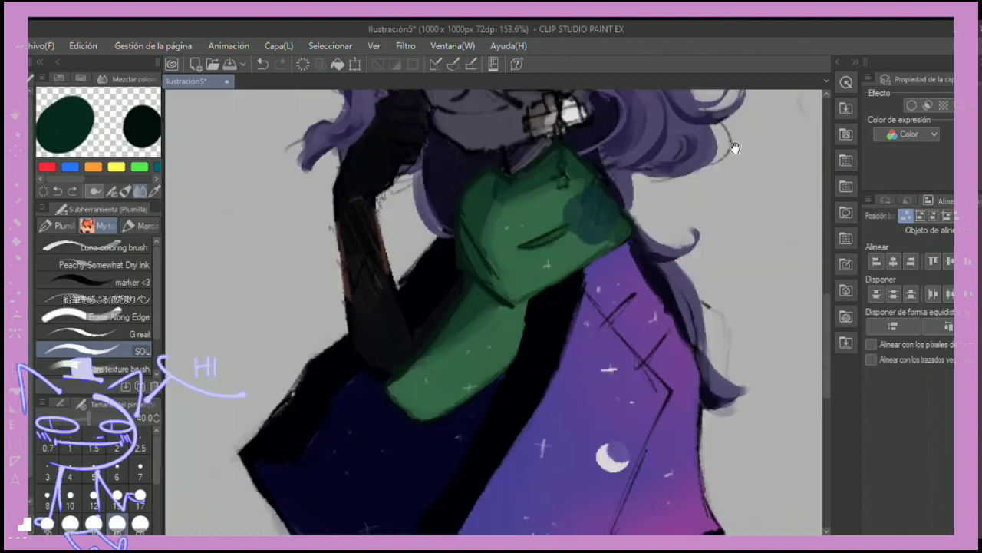
pyautogui.moveTo(461, 333); pyautogui.dragTo(437, 369)
pyautogui.press(']')
pyautogui.press(']')
pyautogui.moveTo(545, 242); pyautogui.dragTo(606, 223)
pyautogui.moveTo(493, 312)
pyautogui.mouseDown()
pyautogui.moveTo(492, 233)
pyautogui.moveTo(431, 365)
pyautogui.moveTo(511, 341)
pyautogui.moveTo(492, 218)
pyautogui.moveTo(548, 258)
pyautogui.moveTo(488, 338)
pyautogui.moveTo(426, 334)
pyautogui.mouseUp()
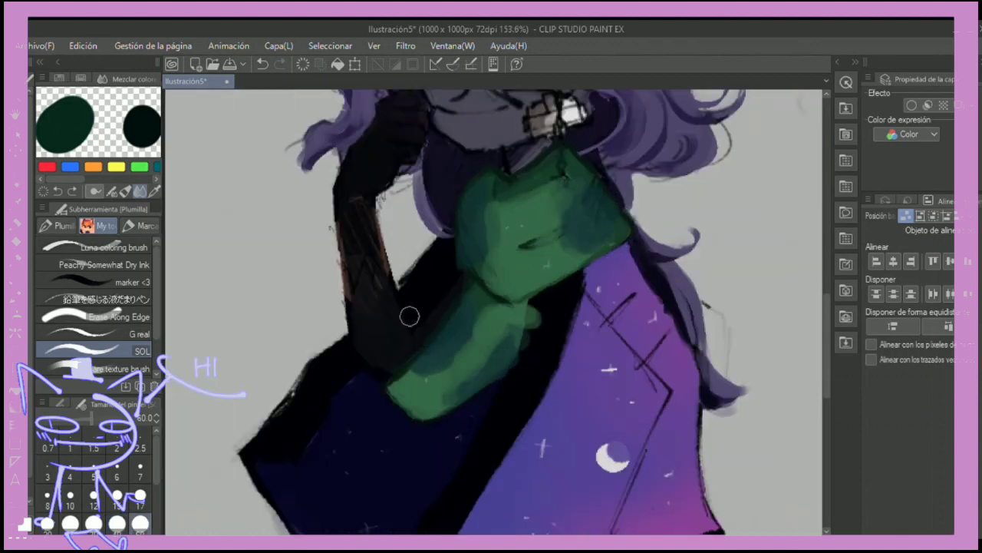
# - Glaze blue-violet patches over both characters' purple cloaks with a very large SOL brush, up to size 108.1
pyautogui.scroll(-7, 278, 349)
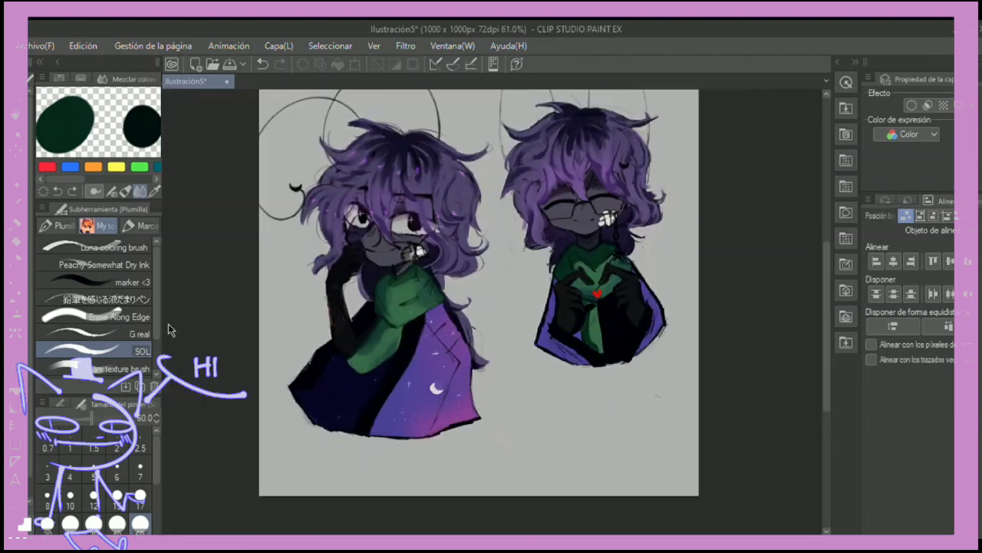
pyautogui.moveTo(454, 345); pyautogui.dragTo(461, 384)
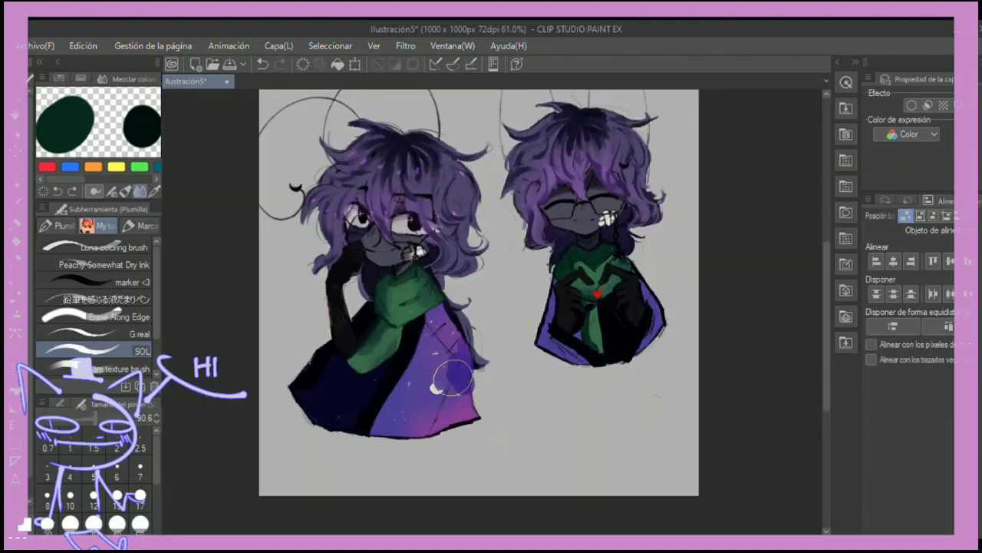
pyautogui.moveTo(384, 426); pyautogui.dragTo(418, 438)
pyautogui.moveTo(548, 303); pyautogui.dragTo(552, 353)
pyautogui.moveTo(445, 338)
pyautogui.mouseDown()
pyautogui.moveTo(409, 396)
pyautogui.moveTo(415, 381)
pyautogui.moveTo(471, 374)
pyautogui.mouseUp()
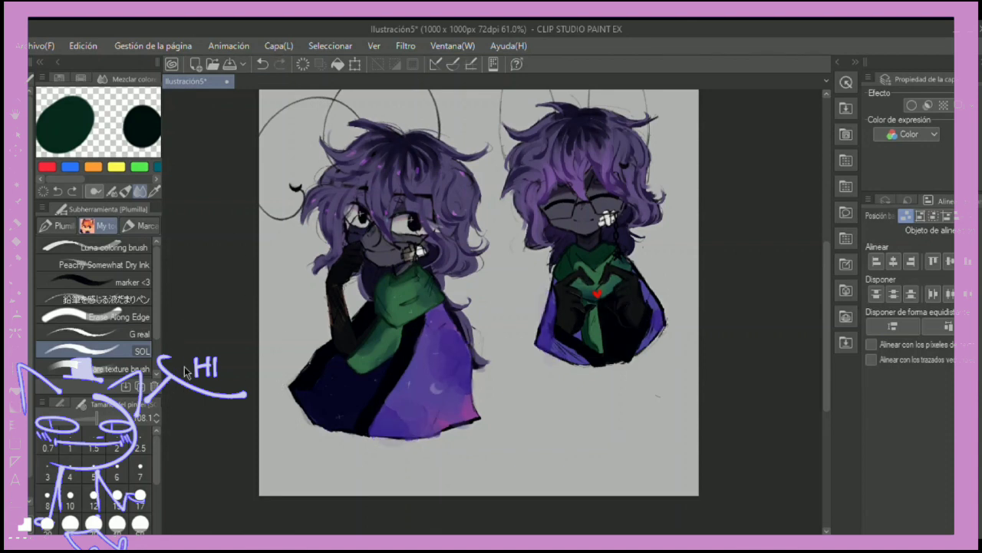
# - Repaint the white crescent moon and stars on the larger character's purple cloak with the SOL brush at size 7
pyautogui.scroll(3, 374, 426)
pyautogui.click(139, 467)
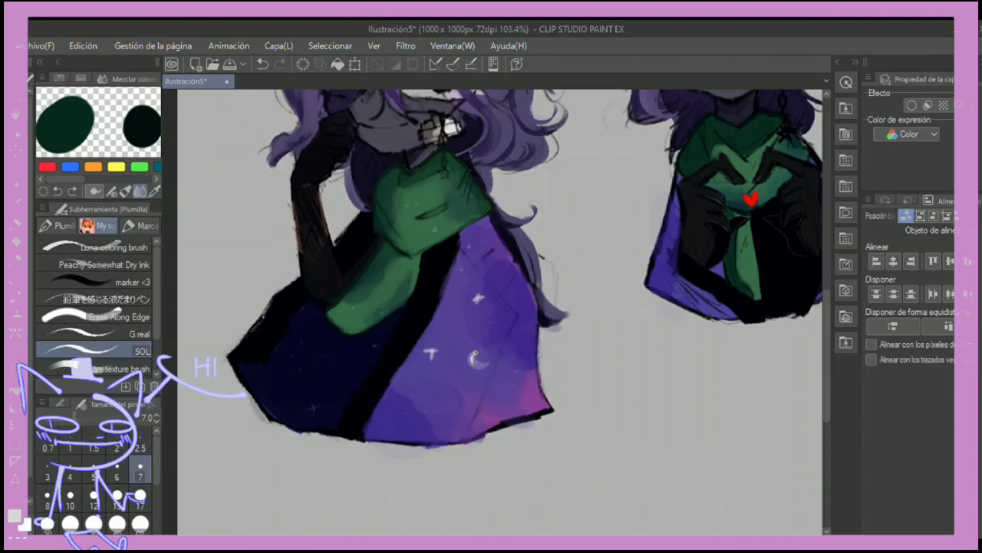
pyautogui.moveTo(478, 279)
pyautogui.mouseDown()
pyautogui.moveTo(340, 371)
pyautogui.moveTo(266, 399)
pyautogui.moveTo(527, 320)
pyautogui.mouseUp()
# - Paint rows of light oval spots along the black trim of both cloaks, mainly with the square texture brush at size 10
pyautogui.click(117, 496)
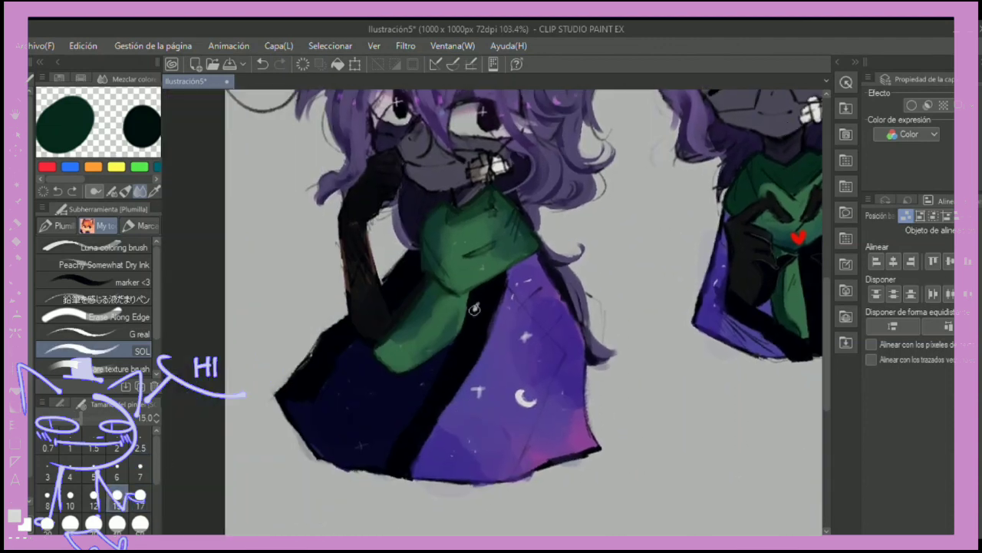
pyautogui.scroll(-1, 135, 354)
pyautogui.click(132, 343)
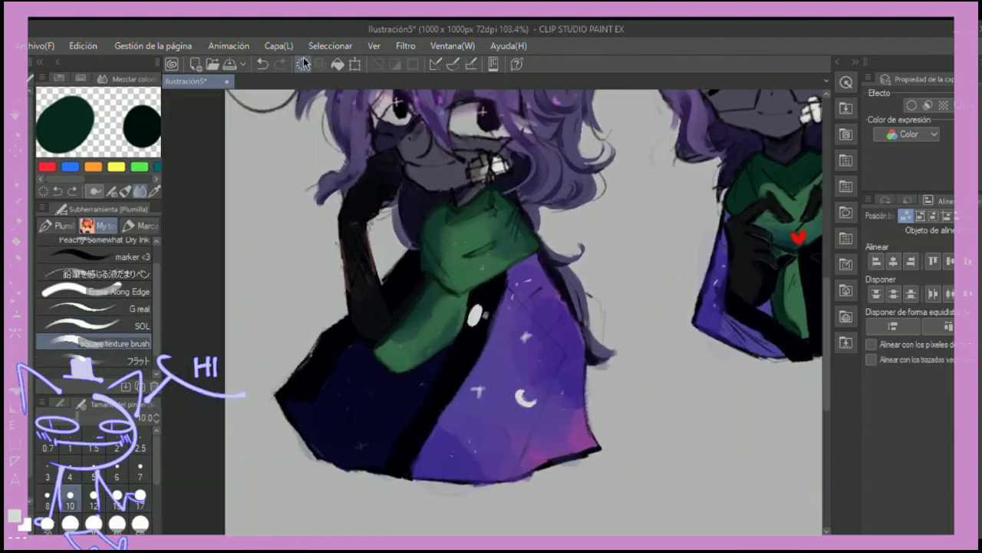
pyautogui.scroll(-3, 316, 357)
pyautogui.scroll(3, 528, 399)
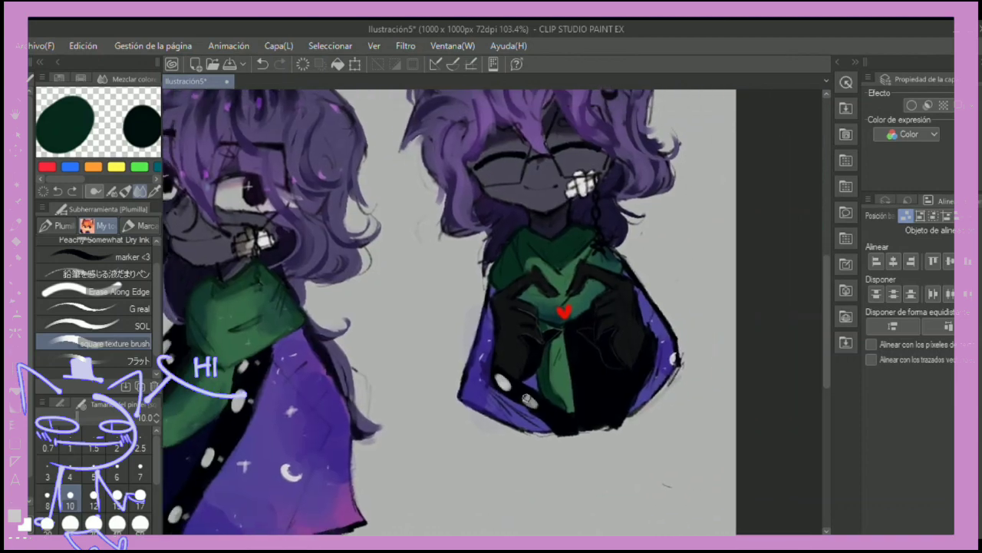
pyautogui.scroll(-3, 616, 420)
pyautogui.scroll(2, 723, 192)
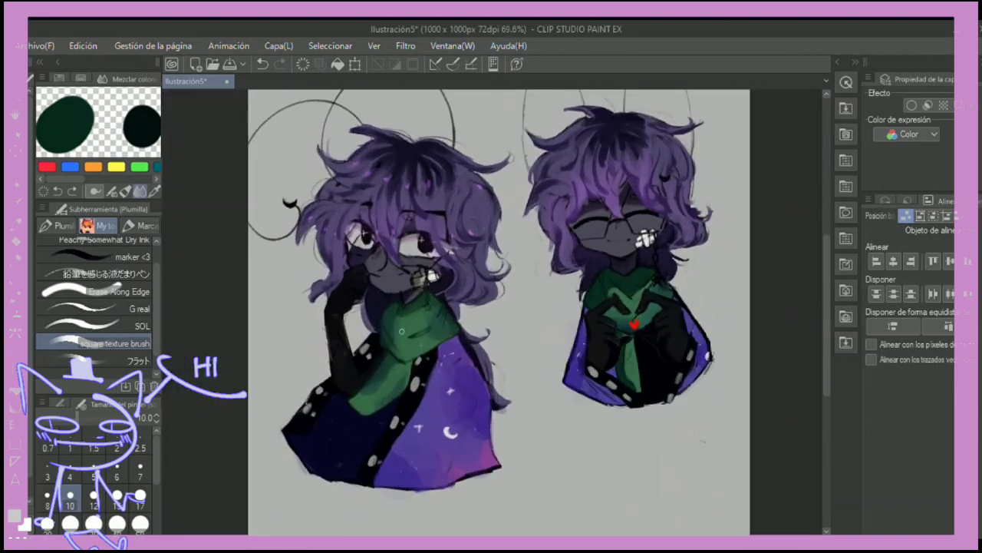
pyautogui.scroll(2, 723, 184)
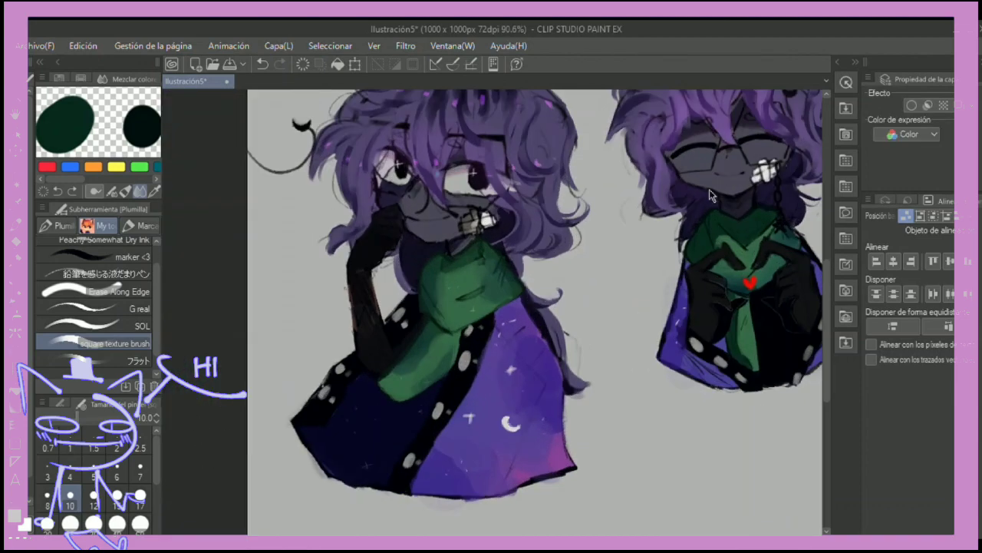
# - Outline the small oval brow marks with a white border effect and partly erase the outlines with the Más fuerte eraser
pyautogui.scroll(2, 723, 185)
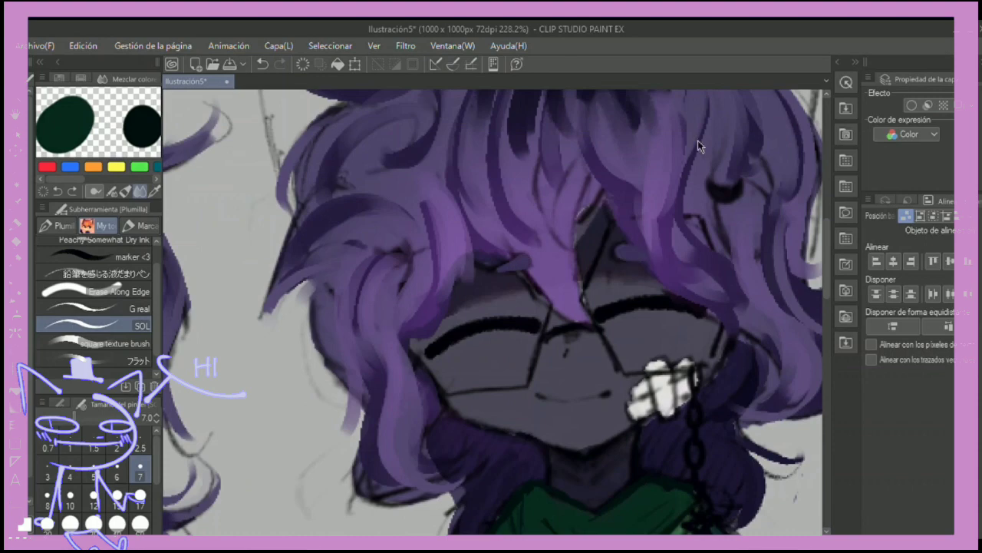
pyautogui.click(912, 105)
pyautogui.press('e')
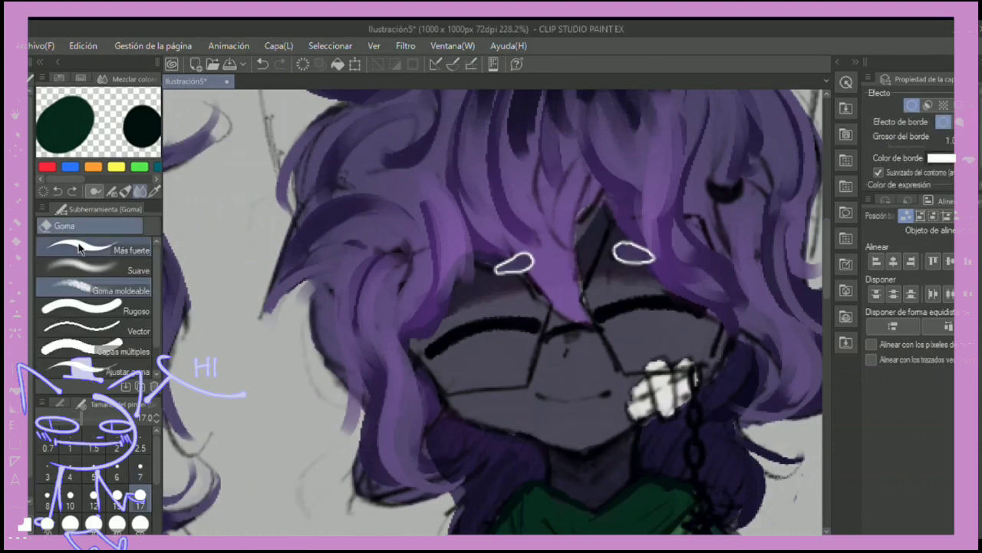
pyautogui.hotkey('ctrl', 'z')
pyautogui.scroll(5, 591, 128)
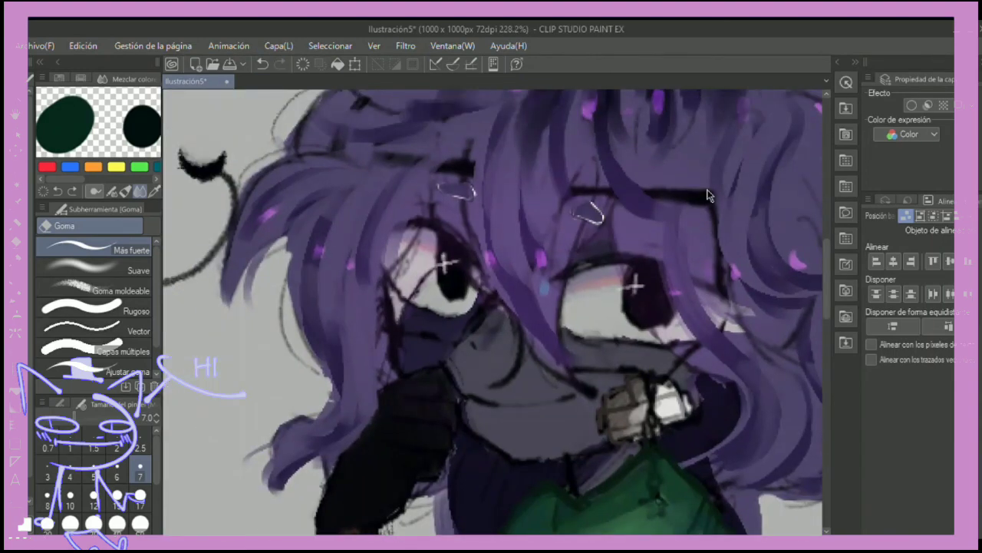
pyautogui.scroll(-5, 707, 196)
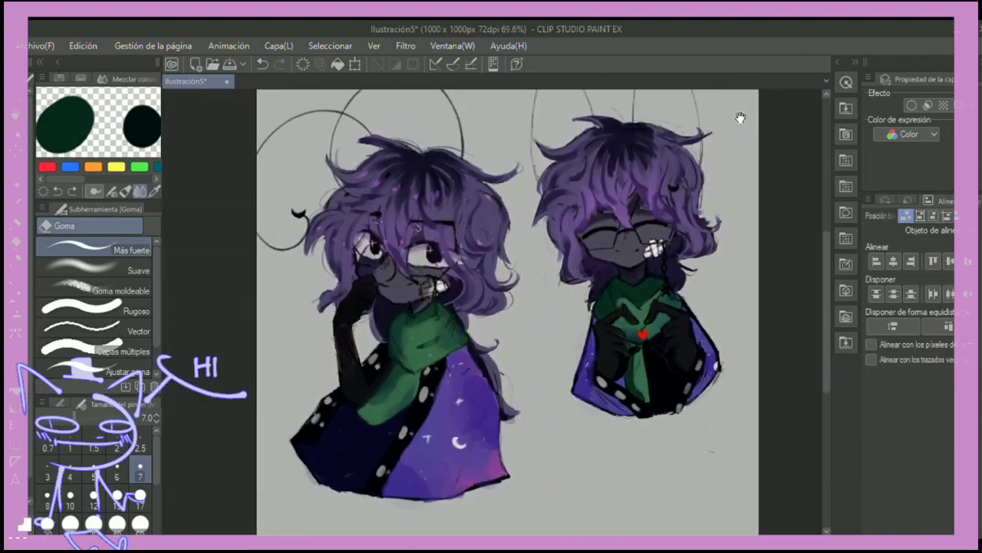